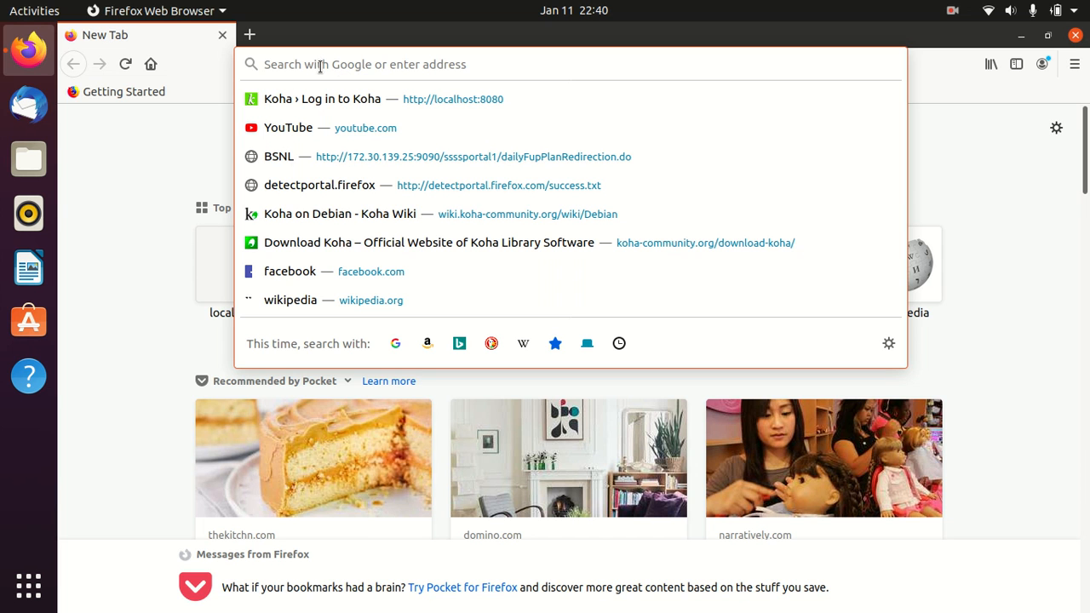
- Open localhost:8080 in Firefox by accepting the address-bar autofill
text(localhost:8080/)
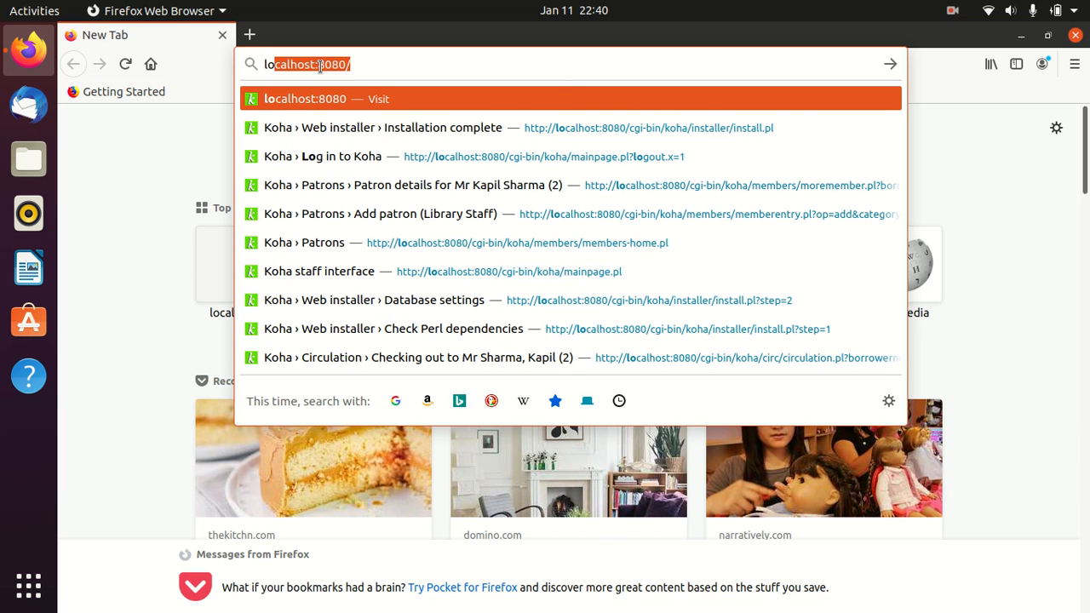
key(Right)
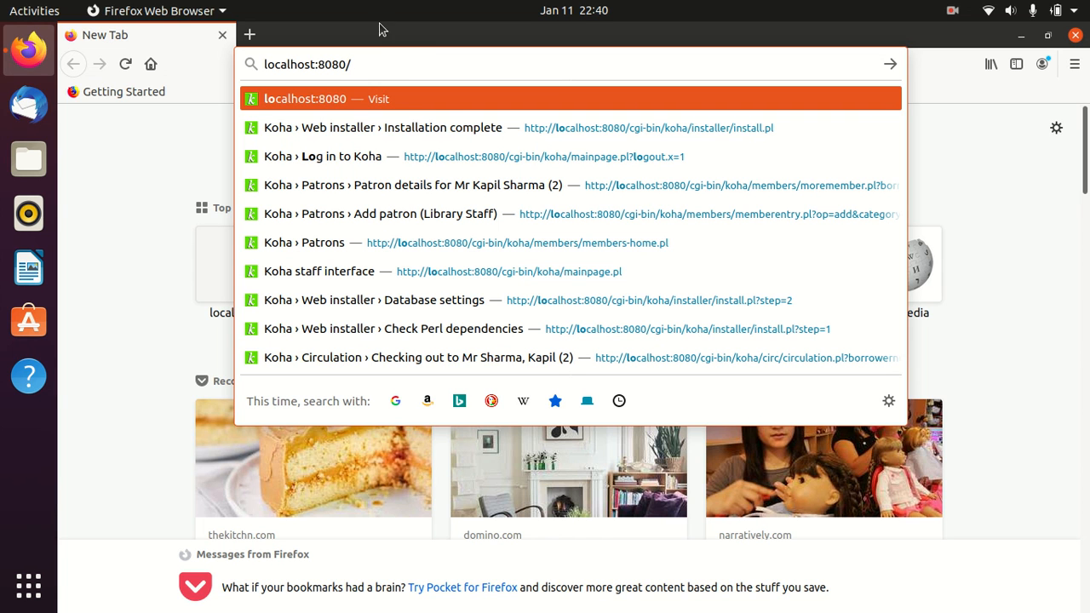
key(Return)
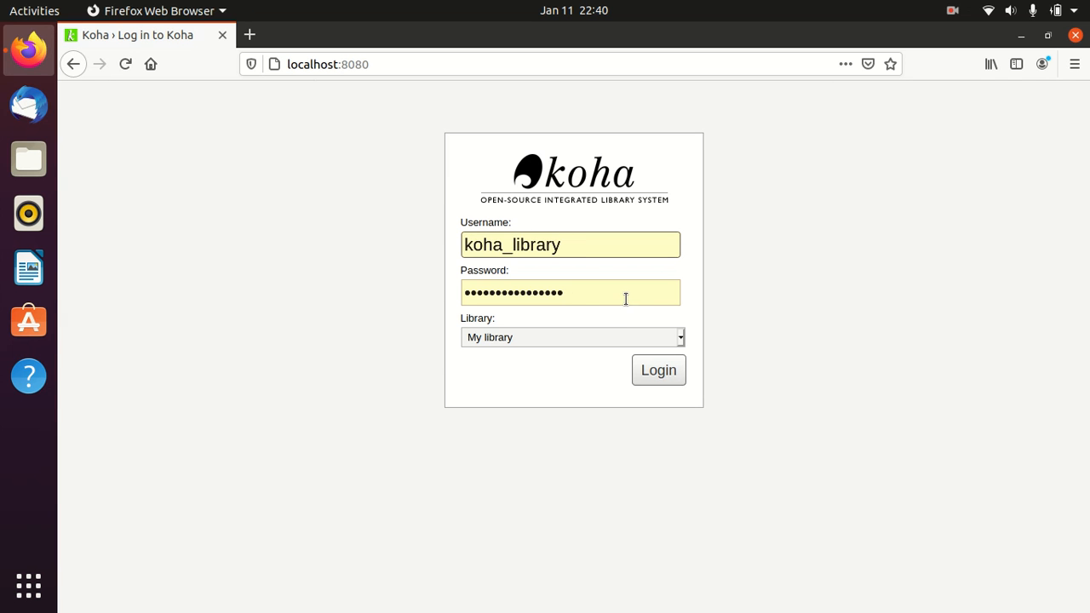
- Log in to the Koha staff interface as admin with the admin password, declining Firefox's save-login offer
key(BackSpace)
key(BackSpace)
key(BackSpace)
key(BackSpace)
key(BackSpace)
key(BackSpace)
key(BackSpace)
key(BackSpace)
key(BackSpace)
key(BackSpace)
key(BackSpace)
key(BackSpace)
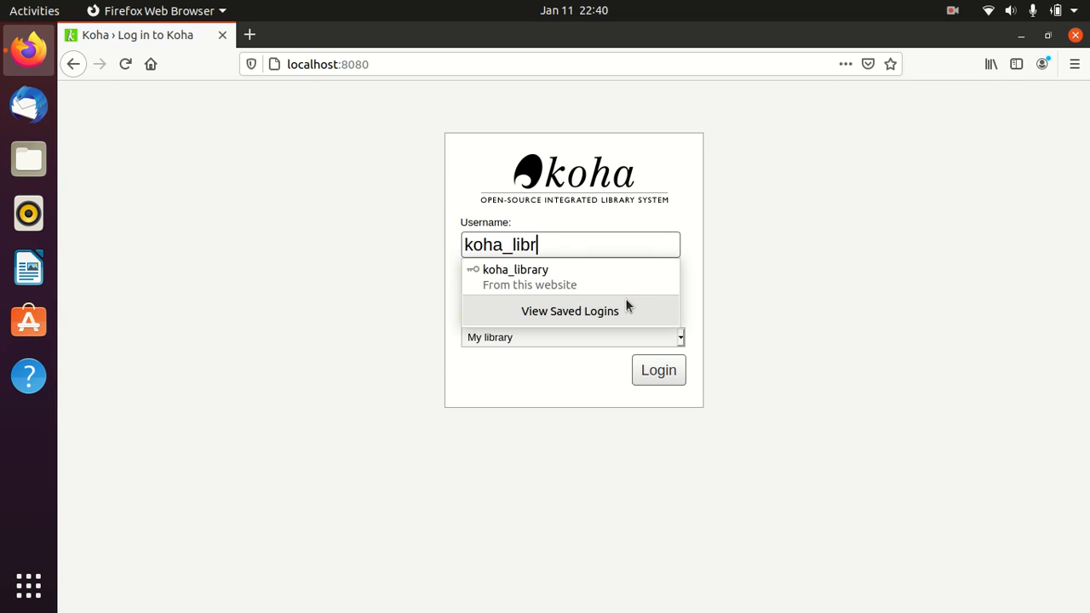
text(admin)
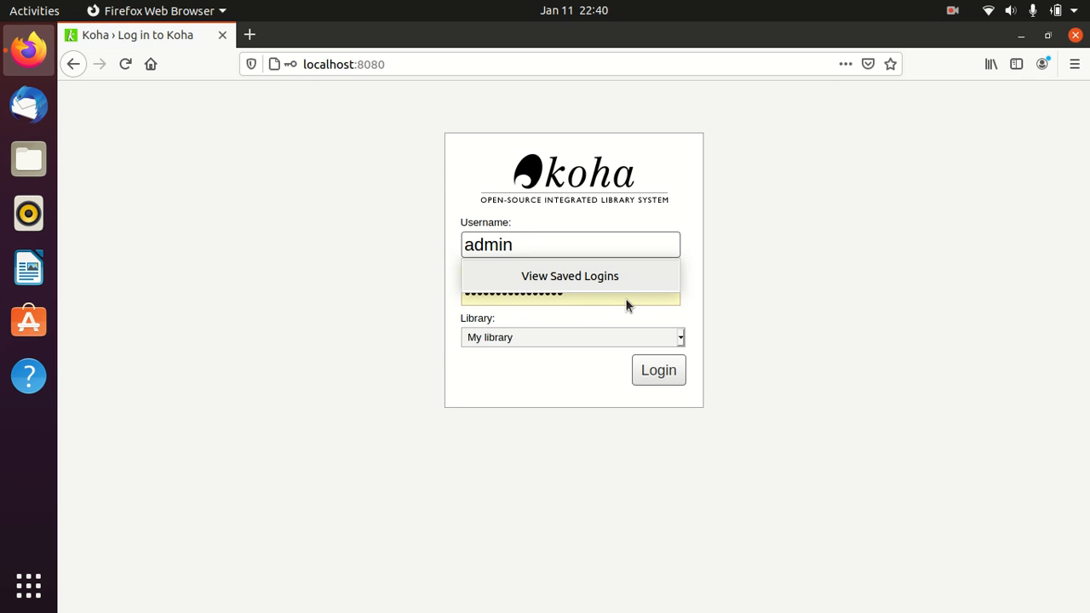
key(Tab)
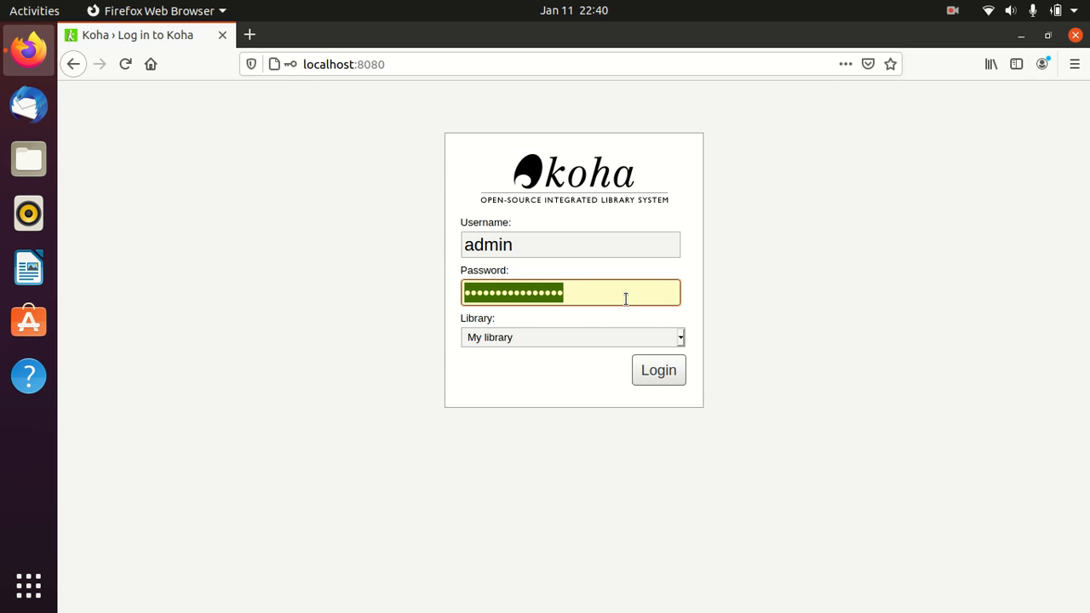
text(admin)
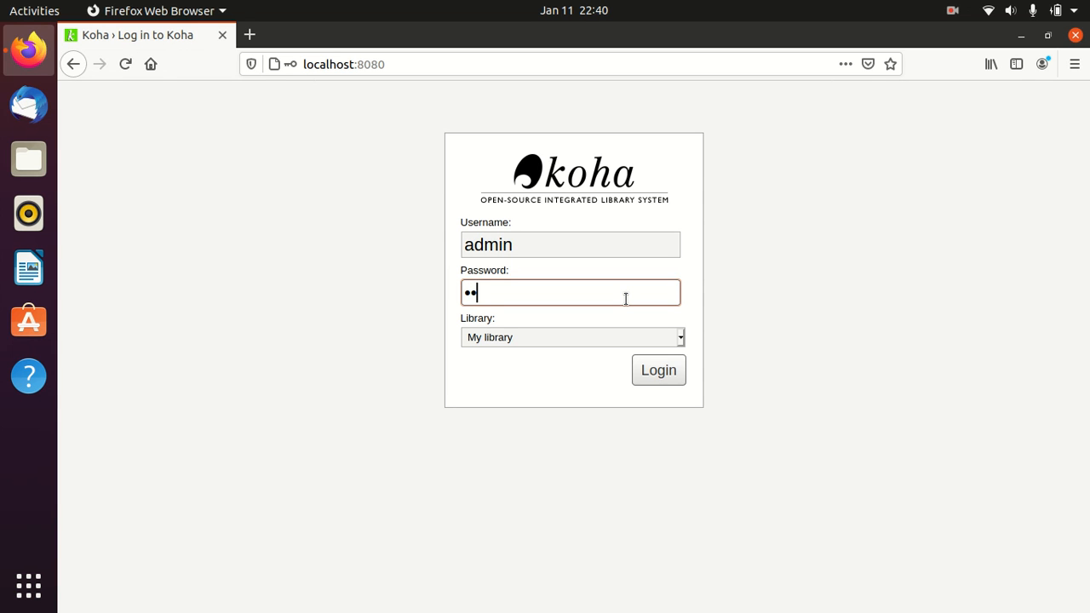
text(1234)
key(BackSpace)
key(BackSpace)
key(BackSpace)
key(BackSpace)
key(BackSpace)
key(BackSpace)
key(BackSpace)
key(BackSpace)
text(admin123456)
click(655, 386)
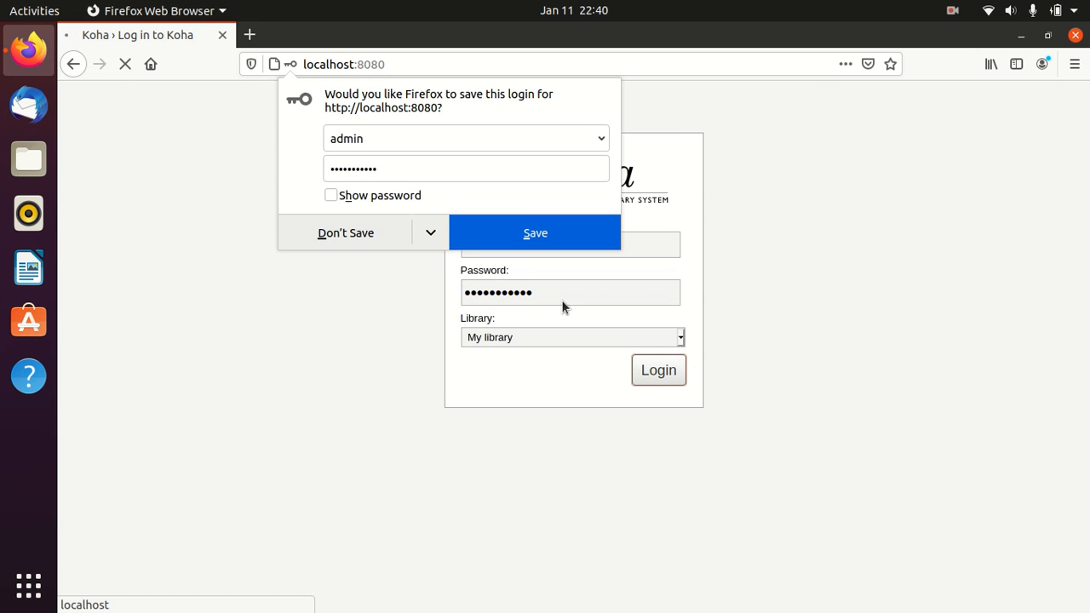
click(332, 231)
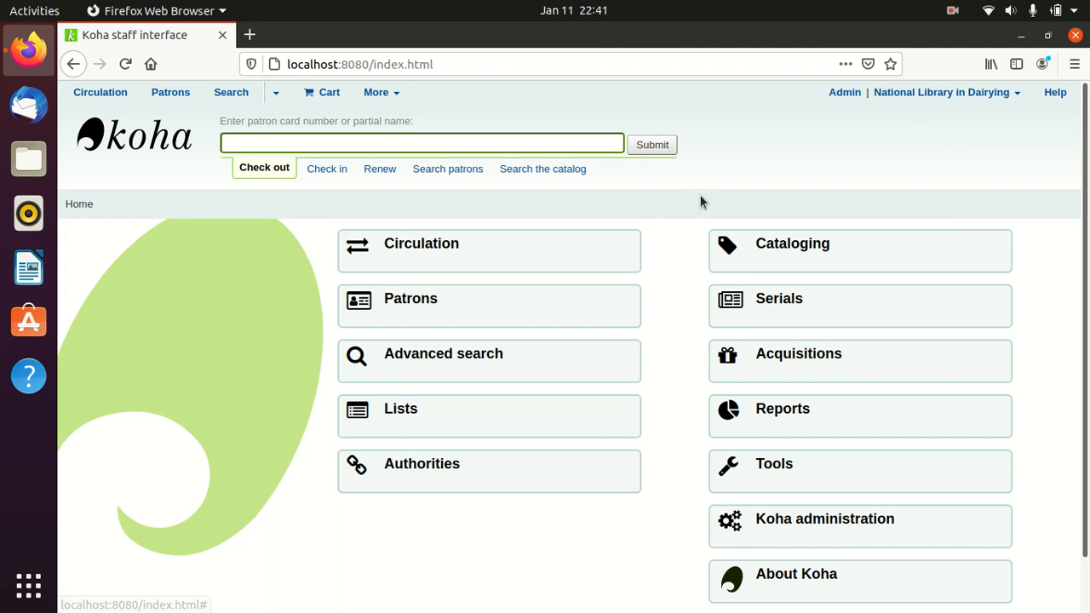
- Open the Patrons module from the Koha staff home page
scroll(667, 227, down, 1)
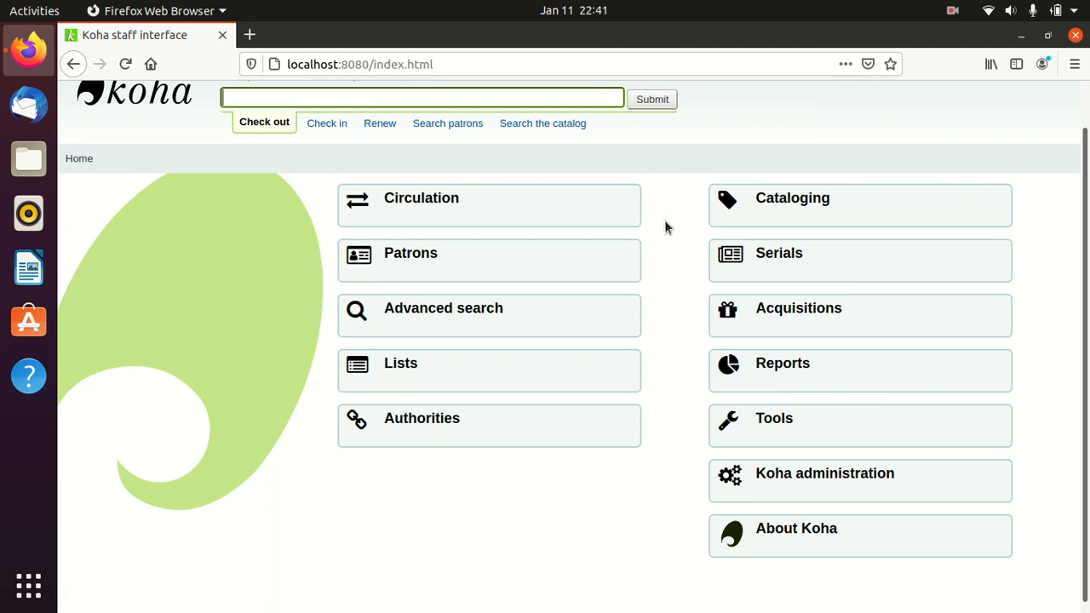
scroll(666, 227, up, 1)
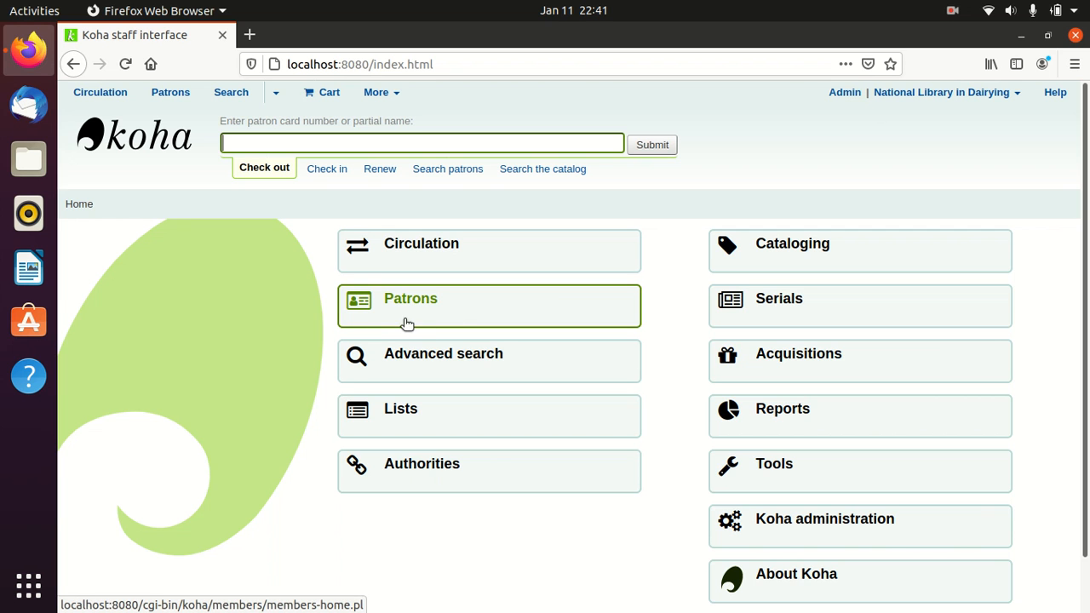
click(463, 314)
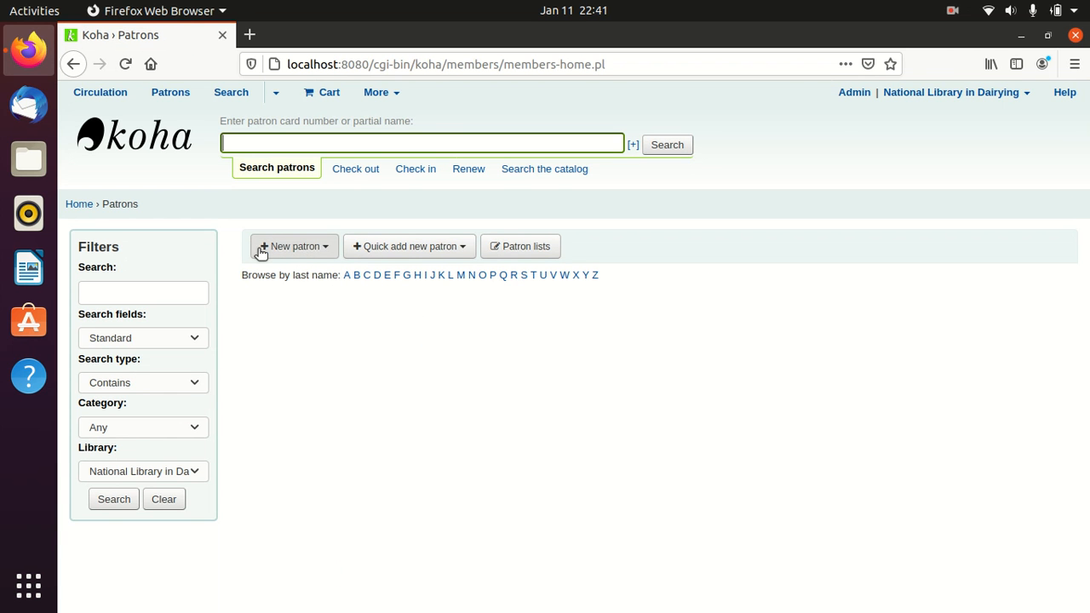
- Choose Library Staff from the New patron menu to get a blank staff patron form
click(309, 252)
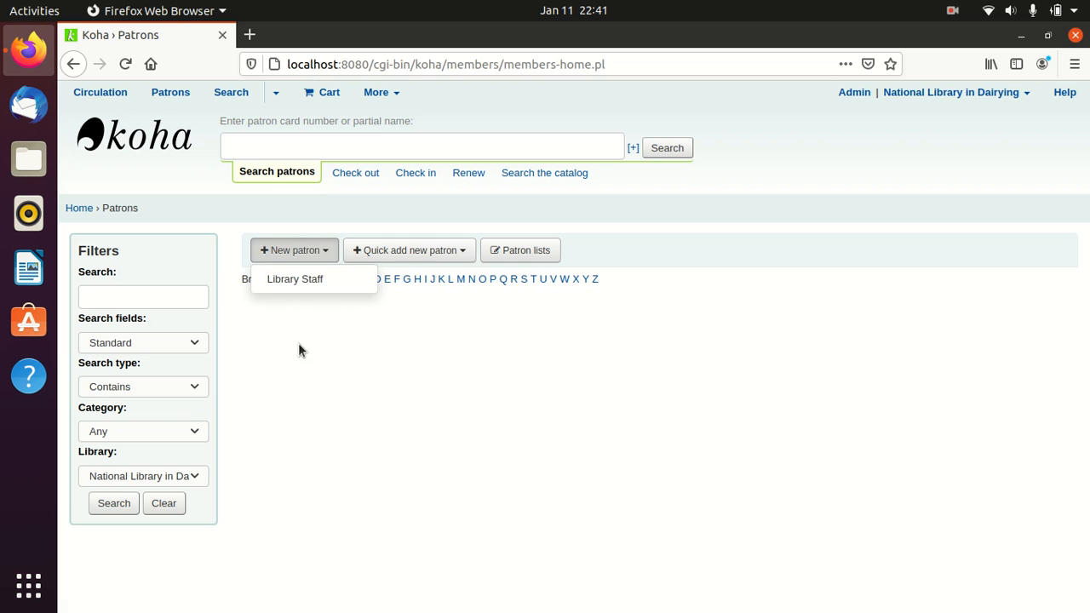
click(296, 283)
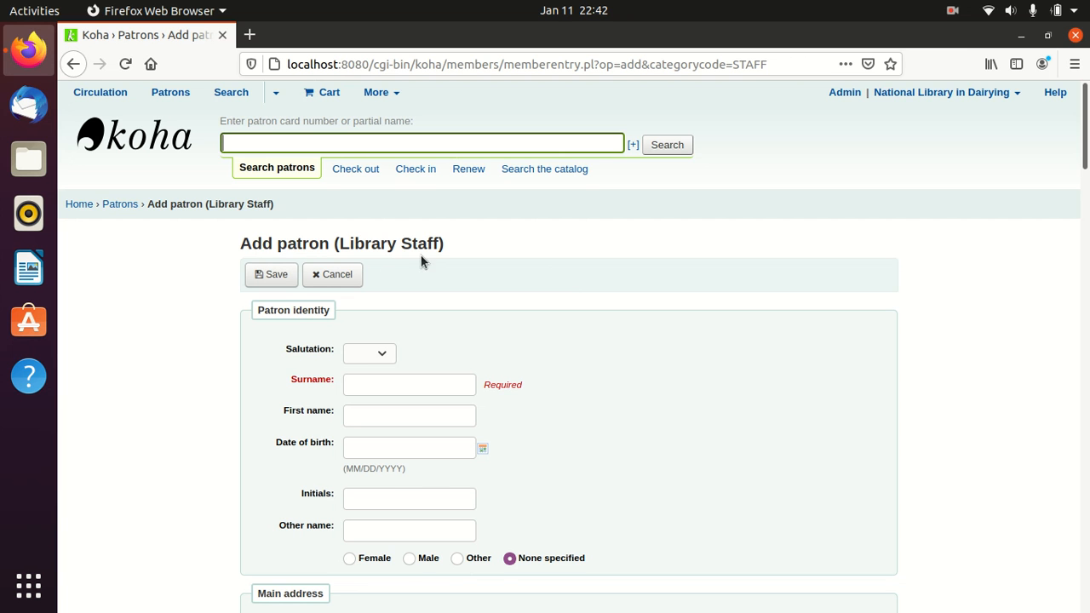
- Set salutation to Mr, enter the staff member's surname and first name, and choose Male gender
scroll(549, 272, down, 2)
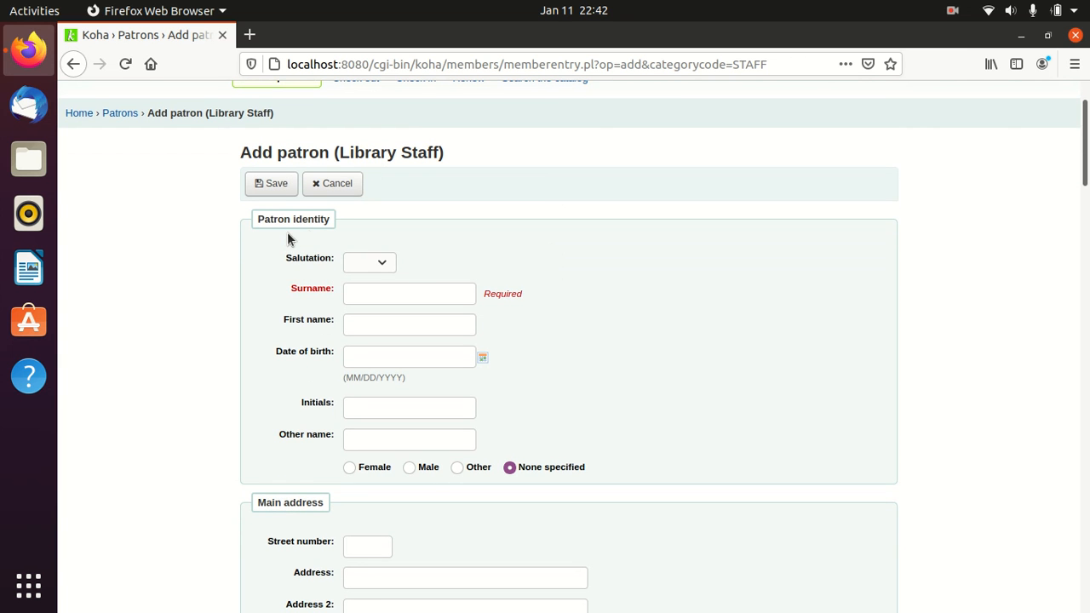
click(385, 264)
click(366, 302)
click(366, 302)
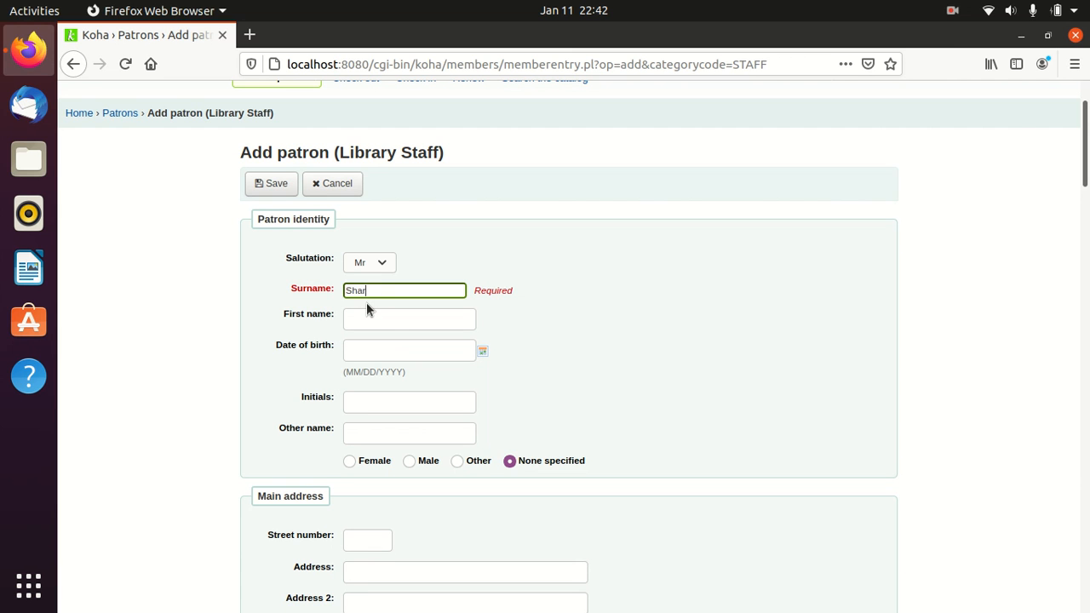
click(386, 317)
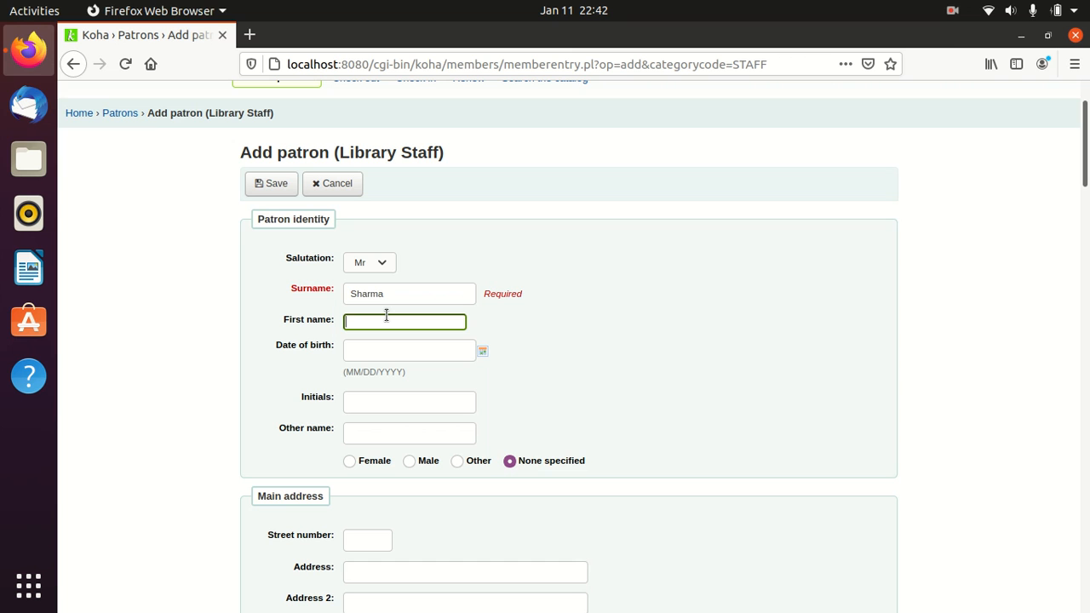
text(Sanju)
scroll(485, 368, down, 2)
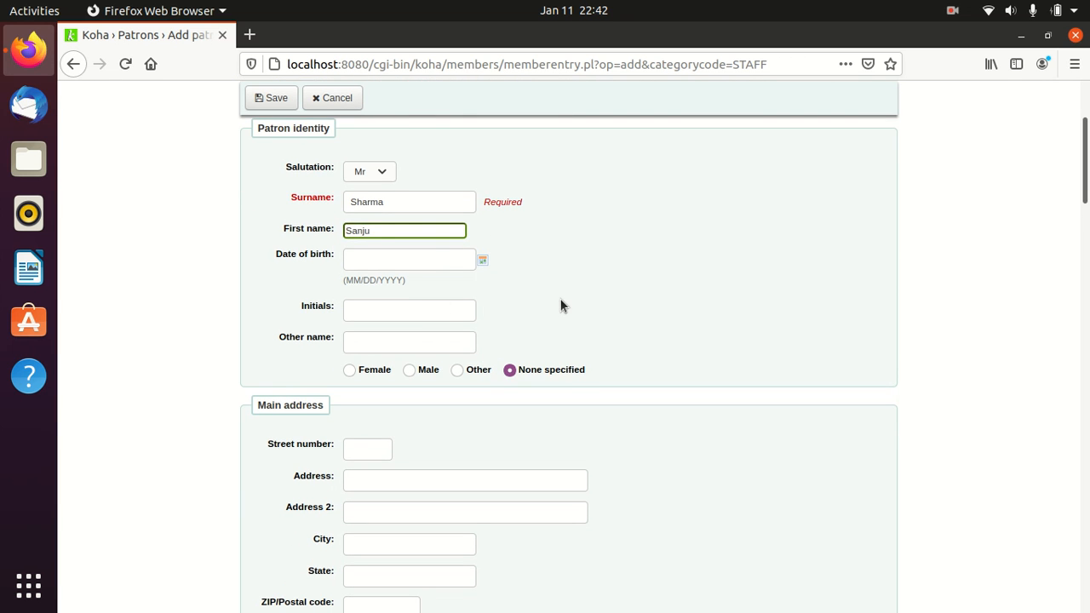
scroll(560, 305, down, 2)
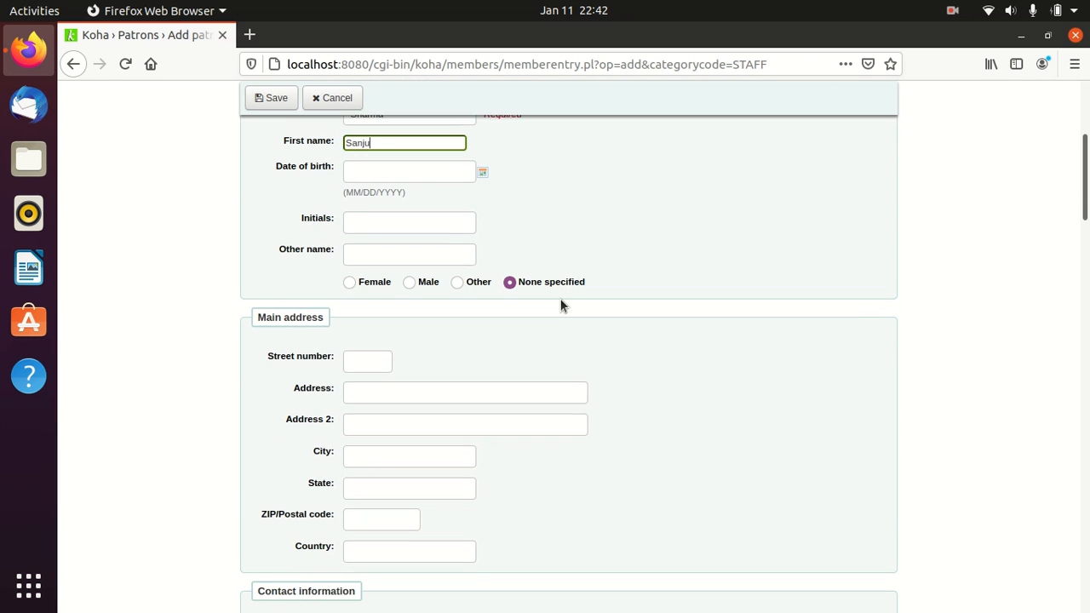
click(413, 281)
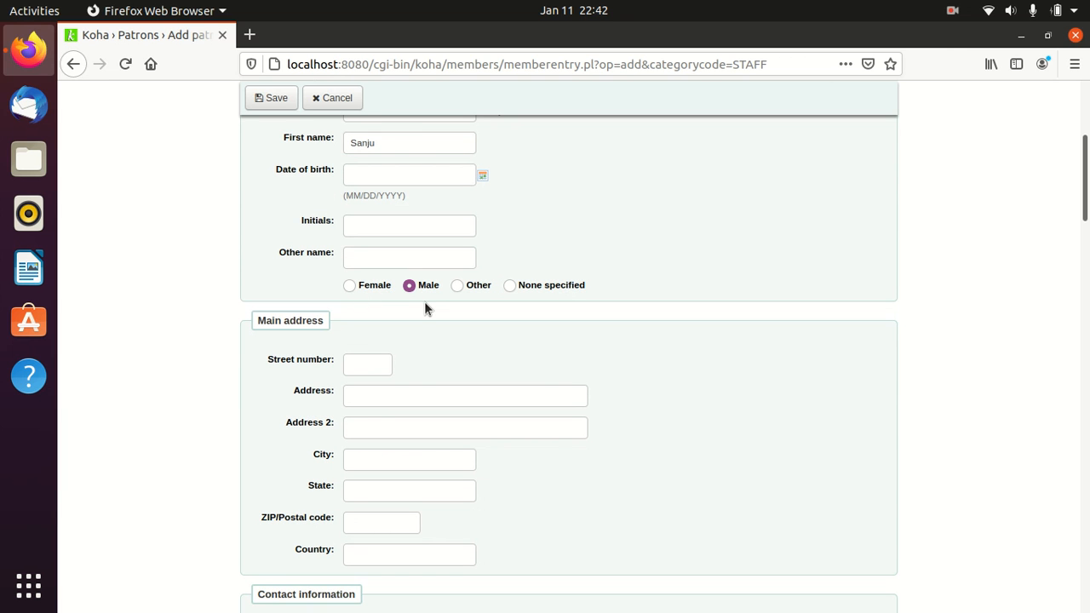
scroll(424, 301, down, 1)
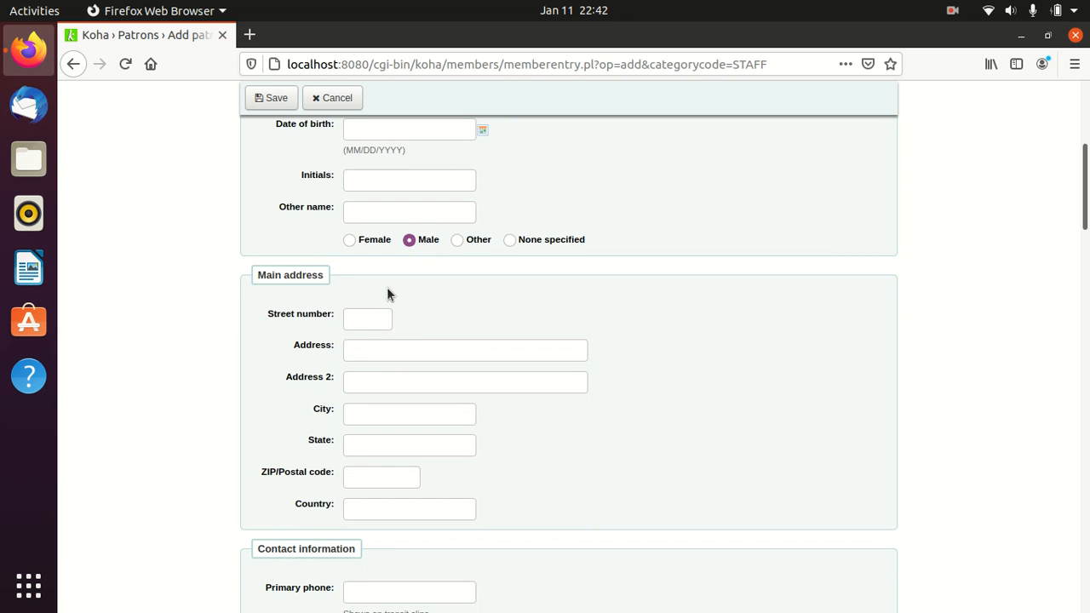
scroll(387, 289, down, 3)
- Type the staff member's street address into the Address field
click(381, 211)
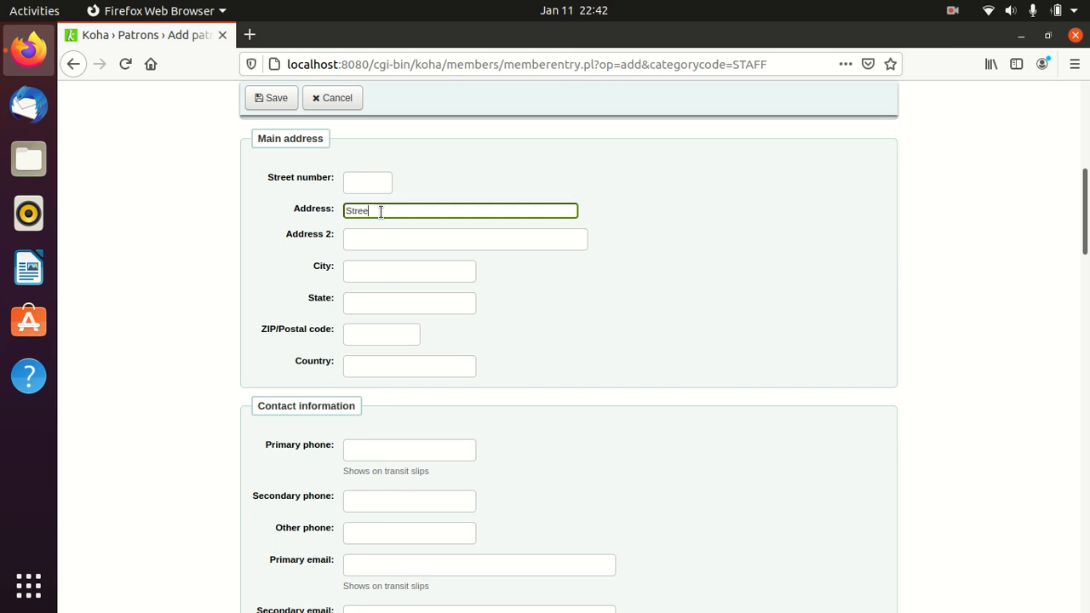
- Fill in the city for the main address
click(368, 275)
click(367, 303)
click(366, 339)
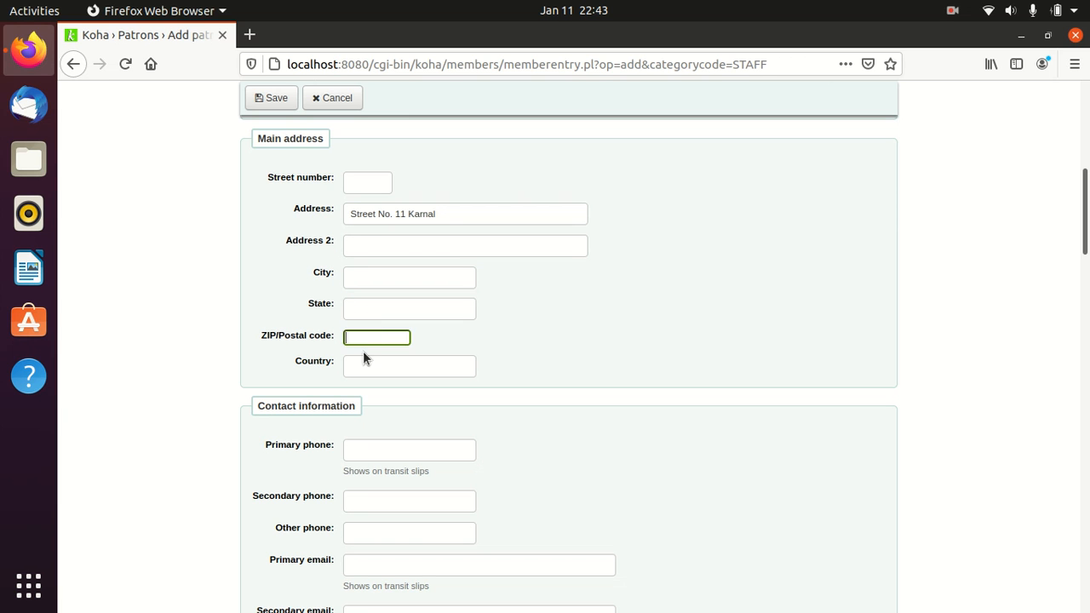
click(362, 361)
scroll(481, 336, down, 1)
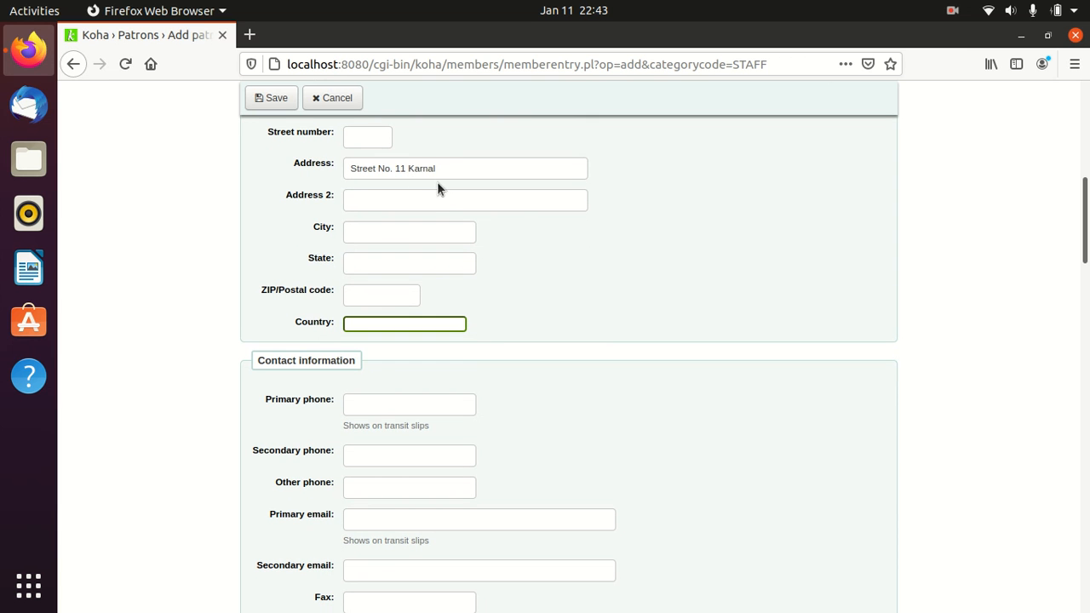
click(396, 231)
text(Karnal)
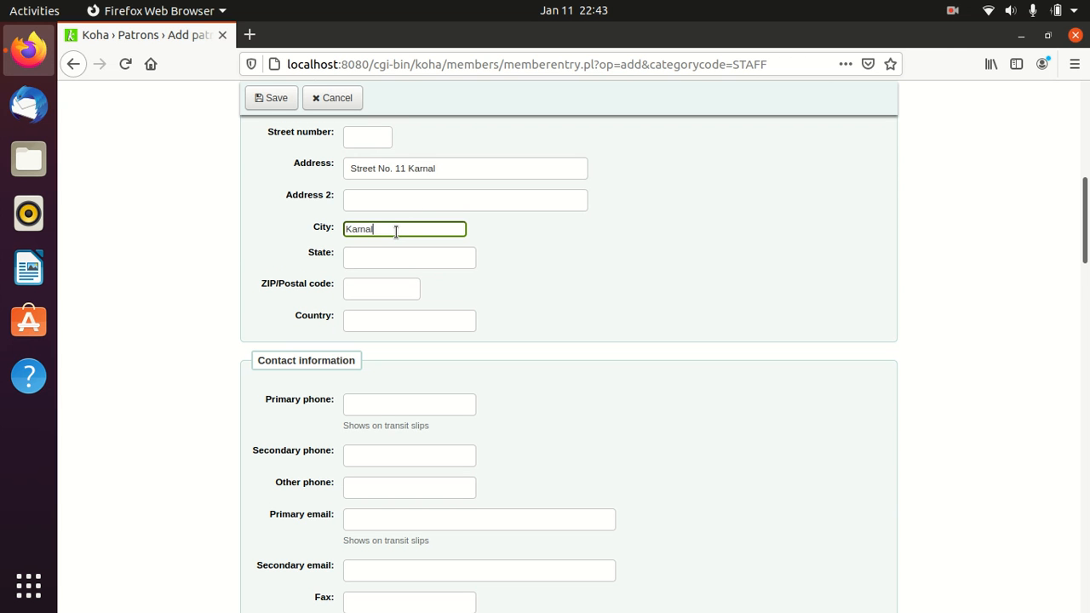
scroll(396, 231, down, 3)
scroll(428, 247, down, 2)
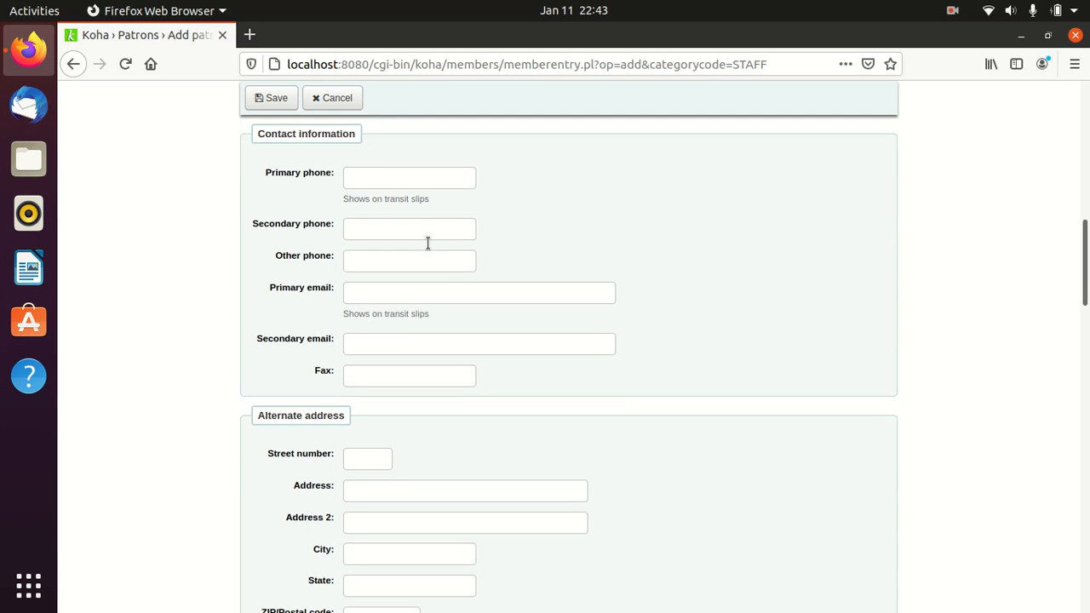
click(357, 183)
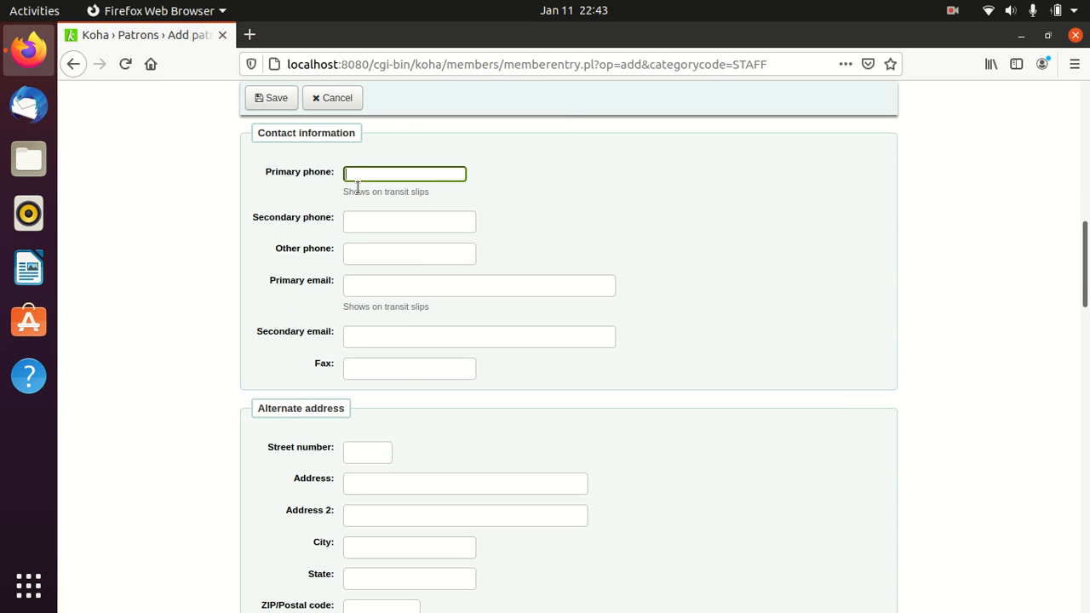
text(999999999999999)
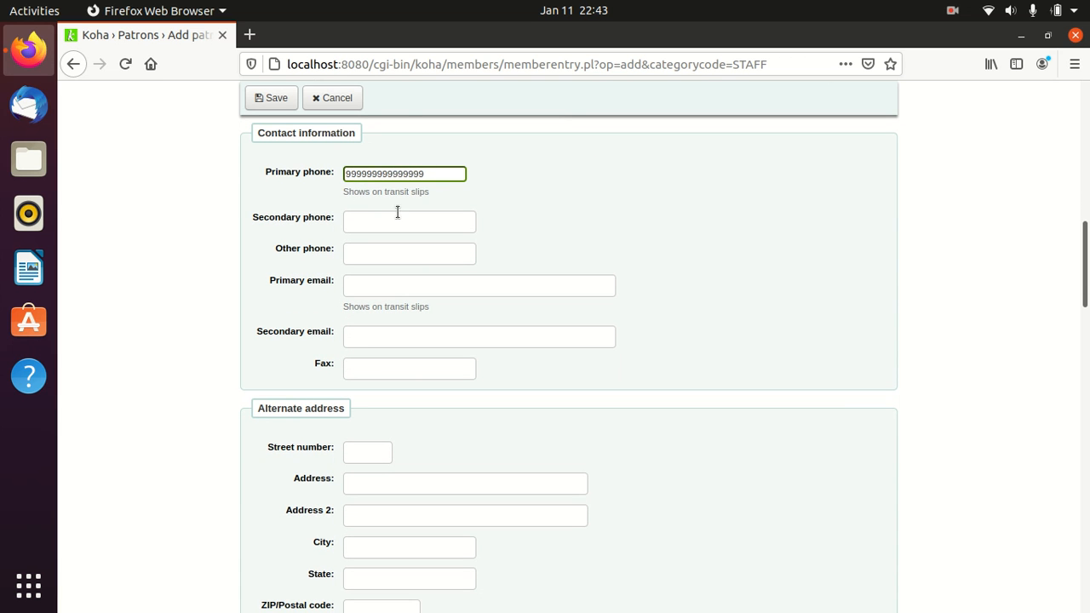
key(BackSpace)
key(BackSpace)
key(BackSpace)
key(BackSpace)
click(420, 223)
click(379, 253)
click(383, 285)
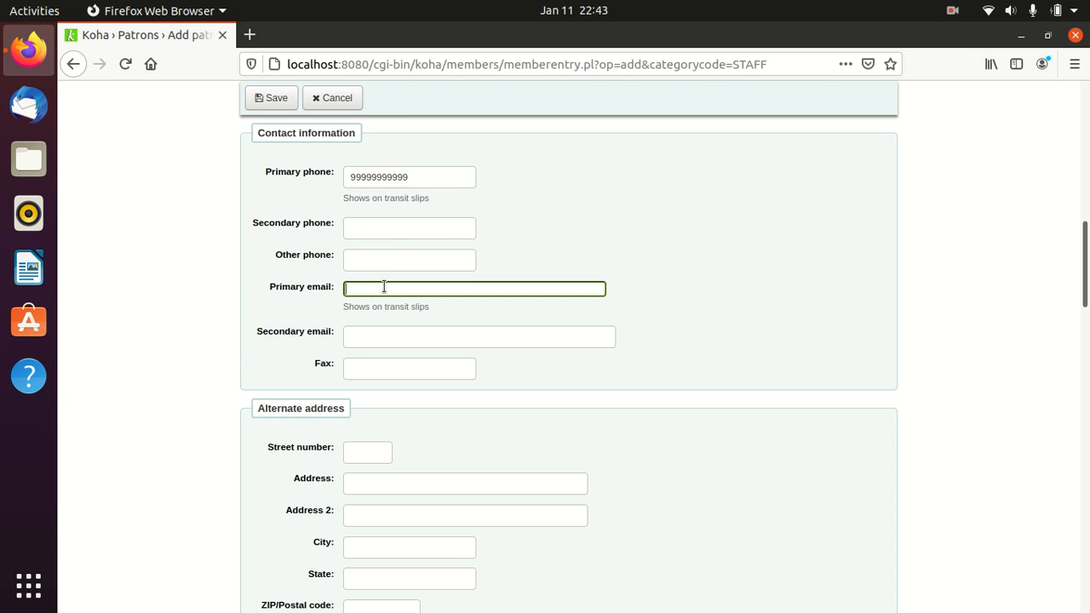
scroll(384, 286, down, 2)
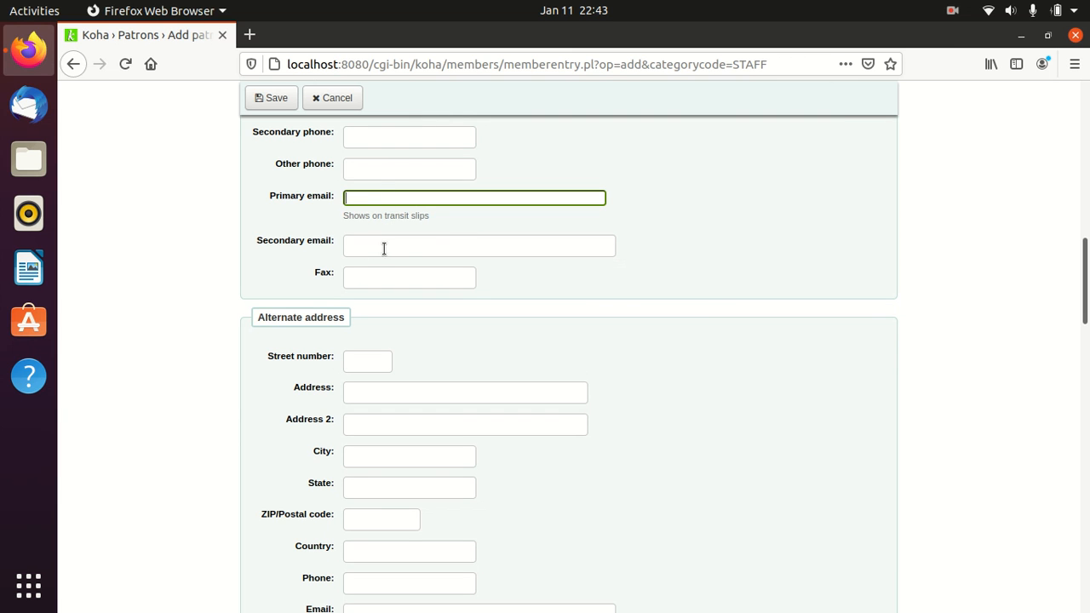
scroll(436, 251, down, 2)
scroll(435, 251, down, 2)
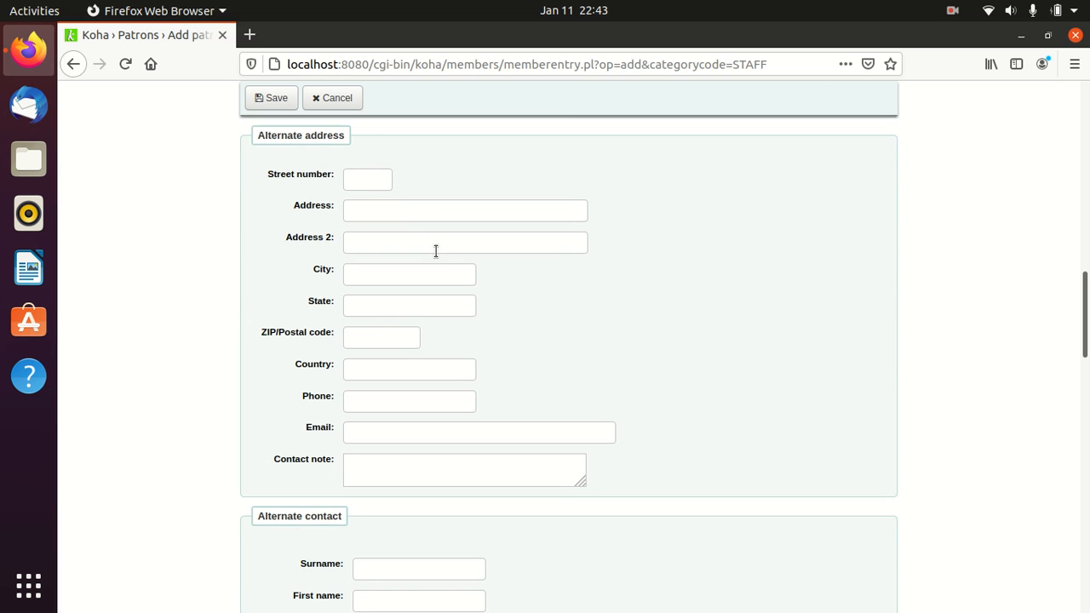
scroll(435, 247, down, 1)
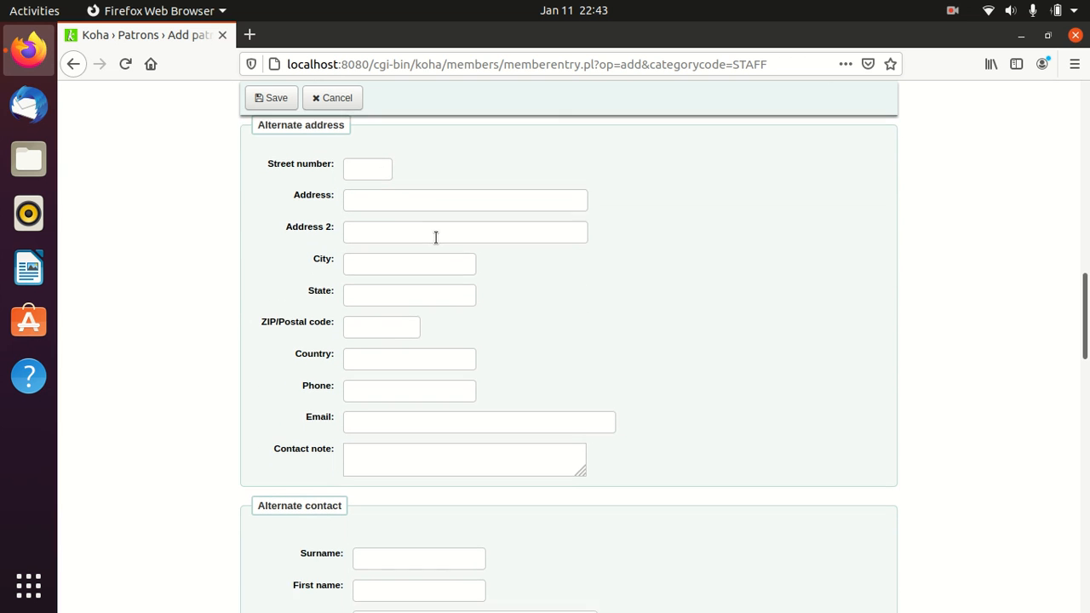
scroll(413, 163, up, 1)
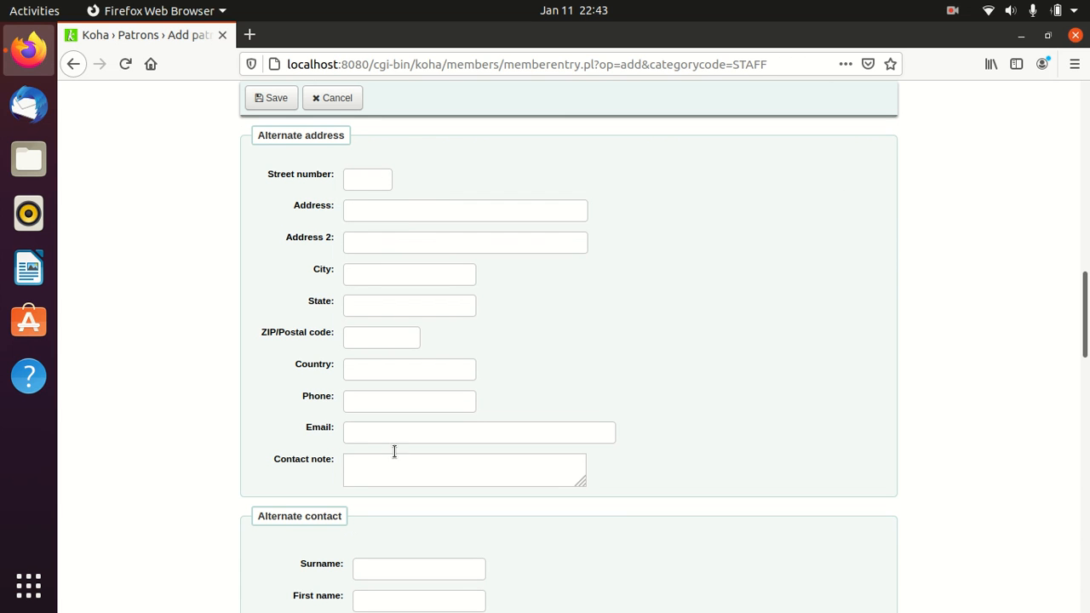
click(385, 479)
click(384, 401)
click(385, 310)
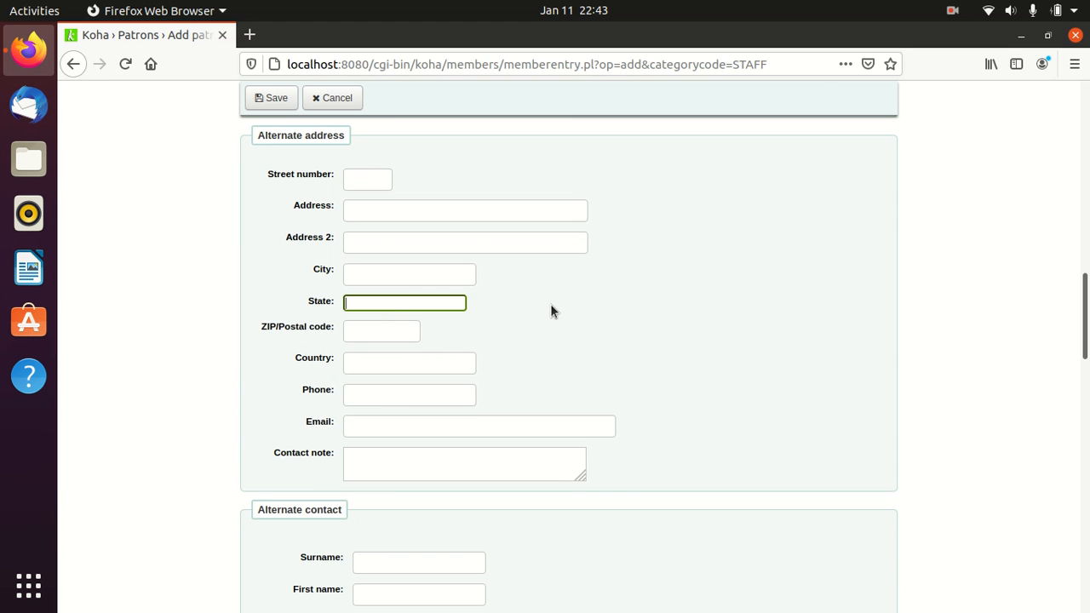
scroll(550, 304, down, 5)
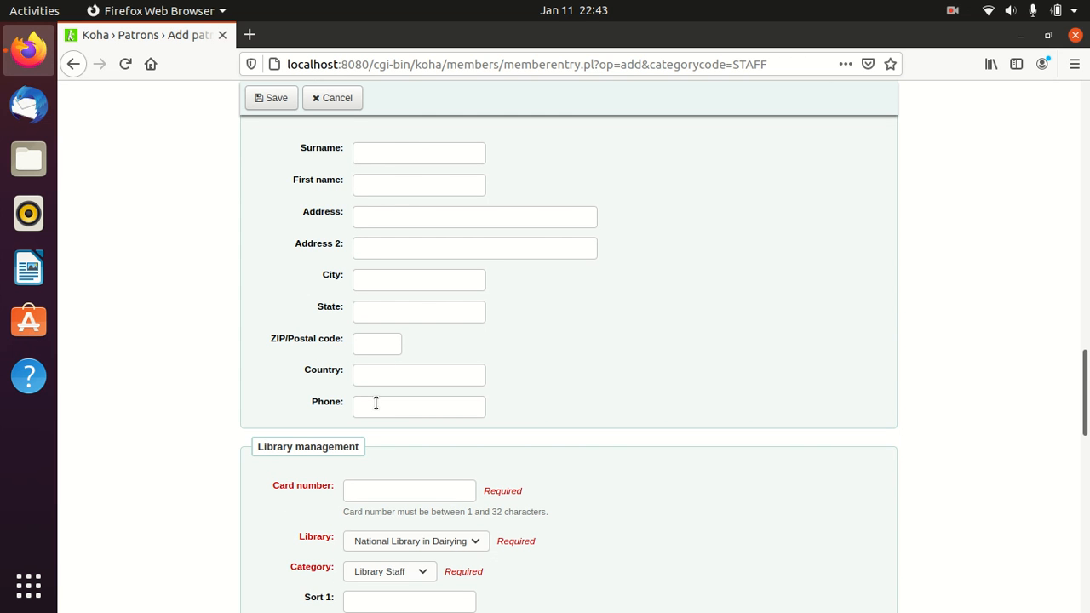
- Enter the patron's card number
scroll(375, 403, down, 3)
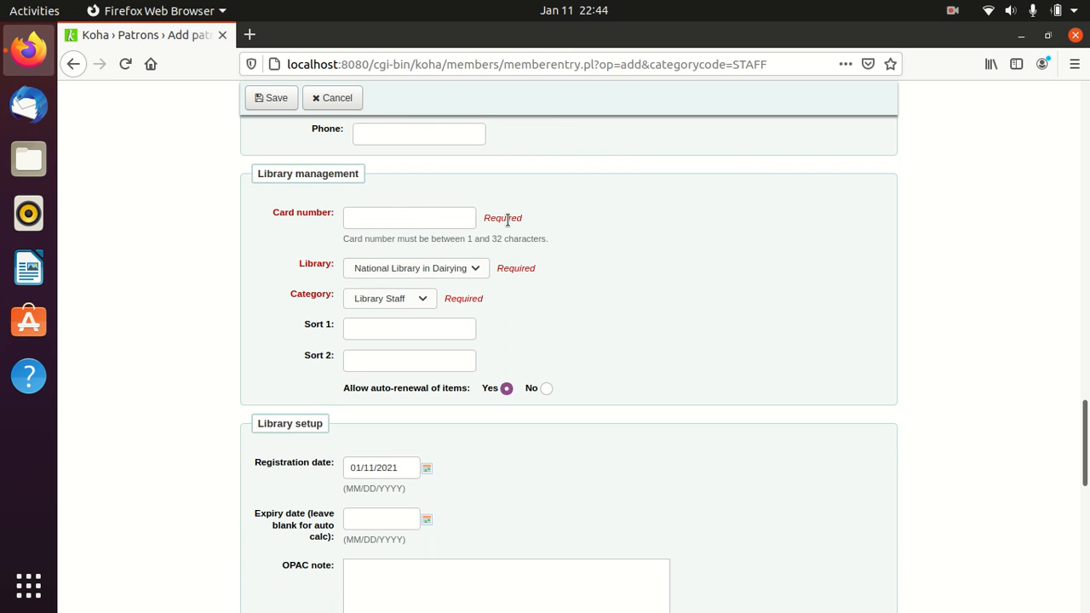
click(396, 218)
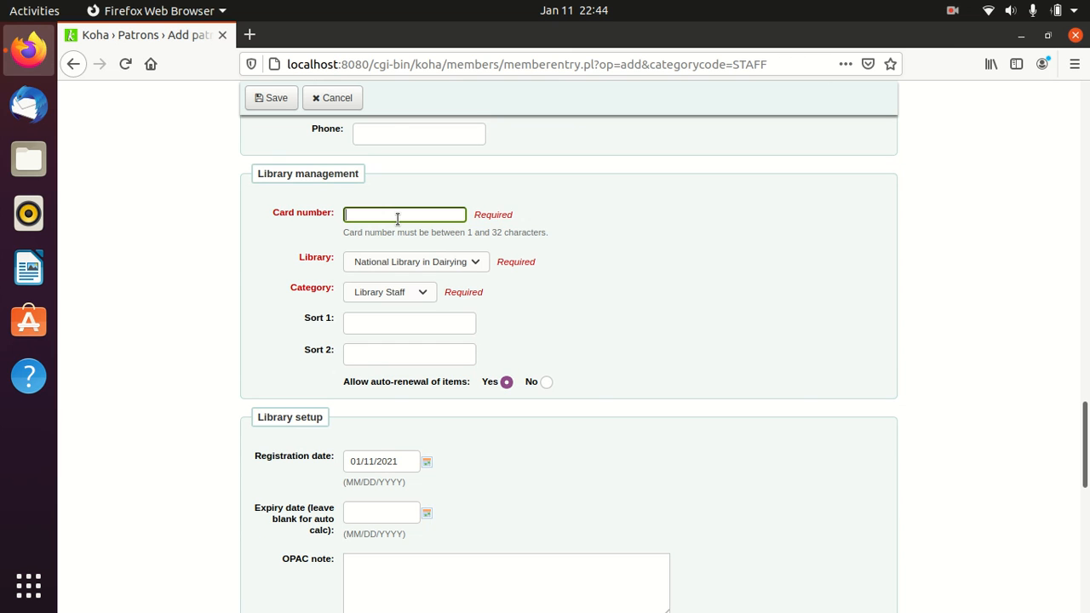
text(5)
key(Tab)
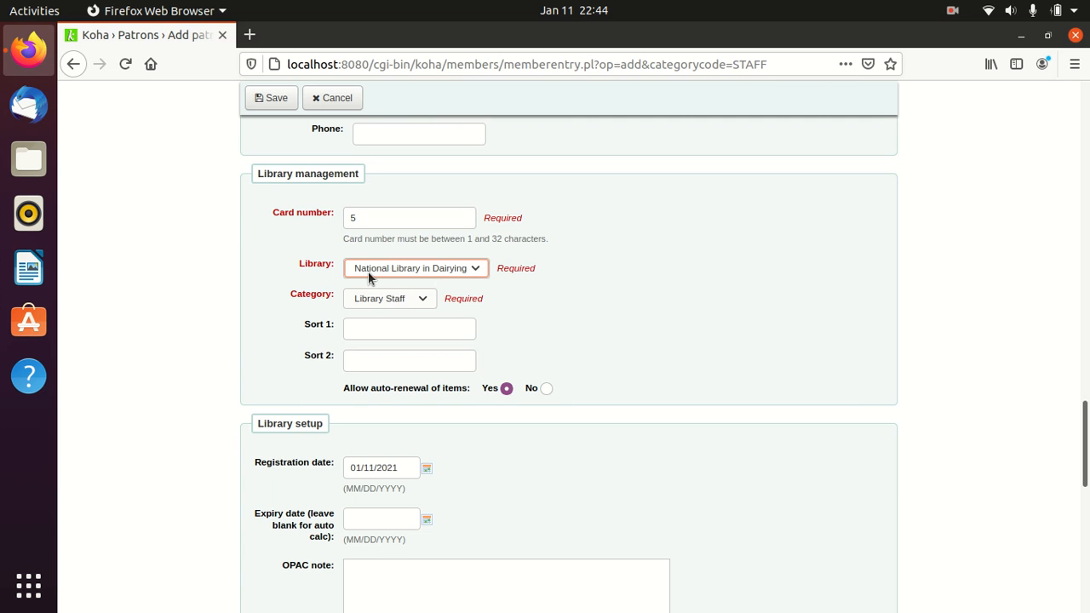
- Keep National Library in Dairying as library and Library Staff as category
click(434, 270)
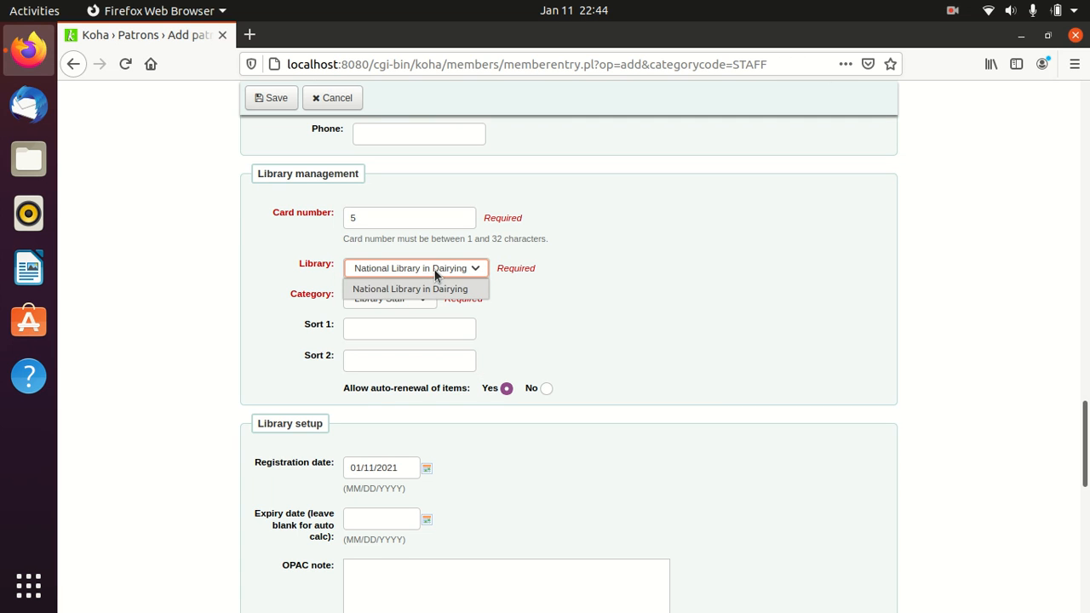
click(418, 290)
scroll(600, 316, down, 1)
scroll(601, 321, down, 2)
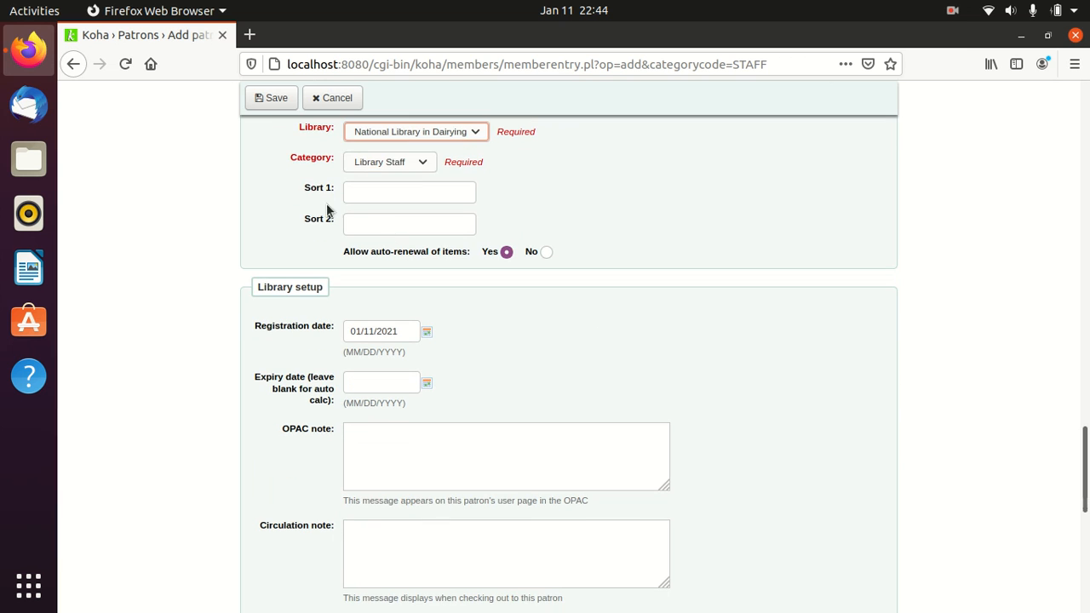
click(422, 162)
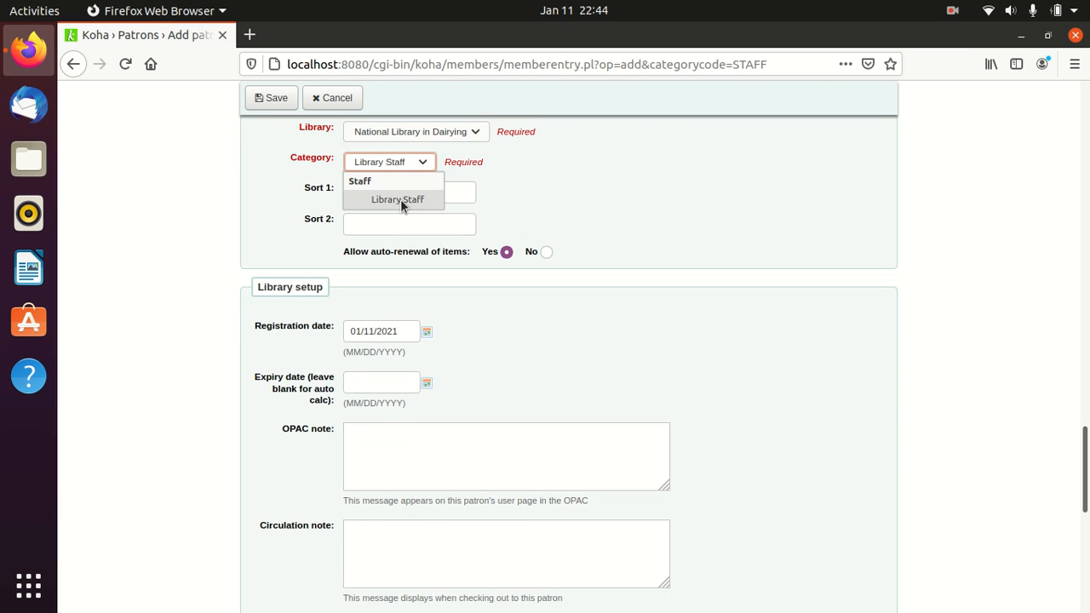
click(400, 199)
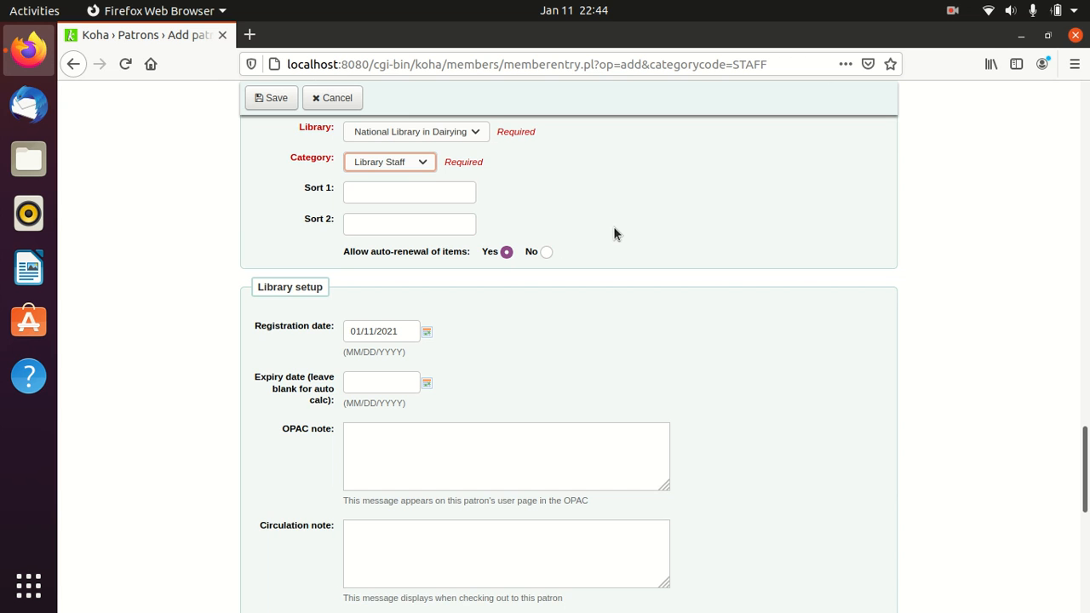
- Set Allow auto-renewal of items to No
scroll(613, 227, up, 1)
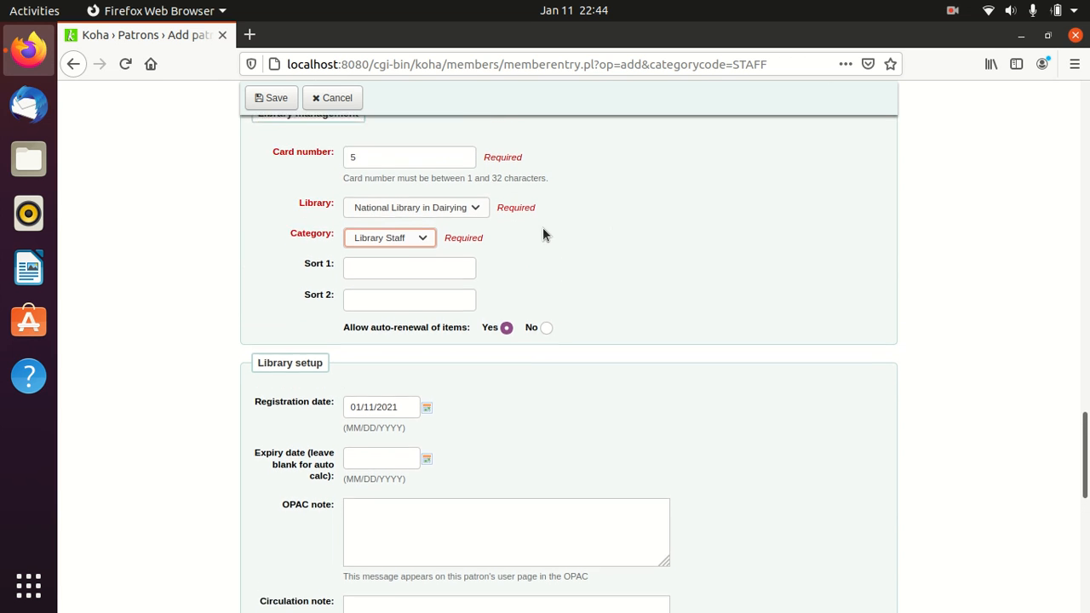
scroll(542, 227, up, 1)
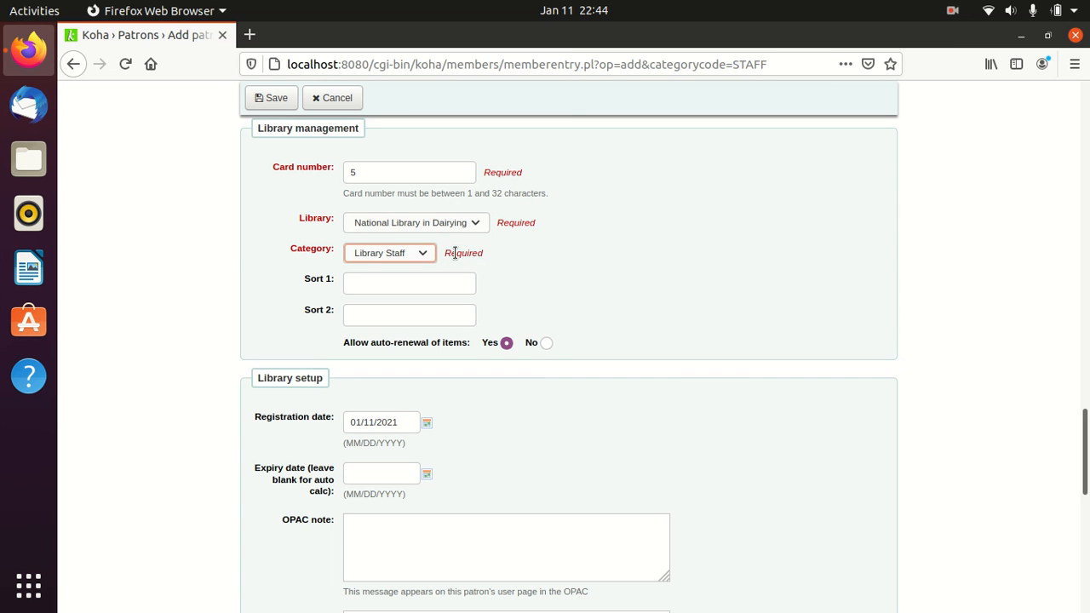
scroll(533, 255, down, 2)
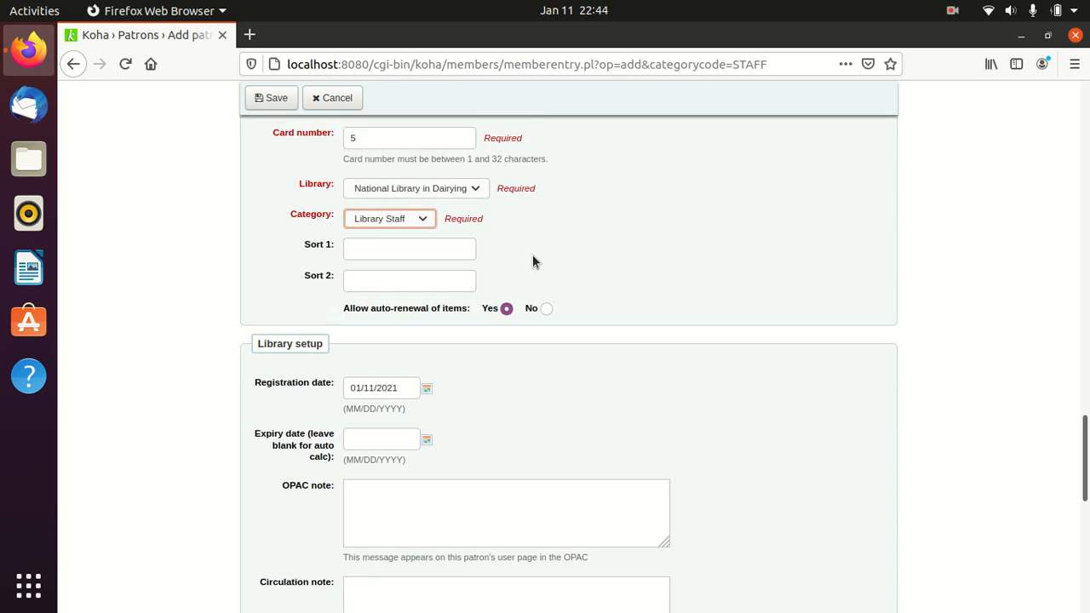
scroll(532, 256, down, 1)
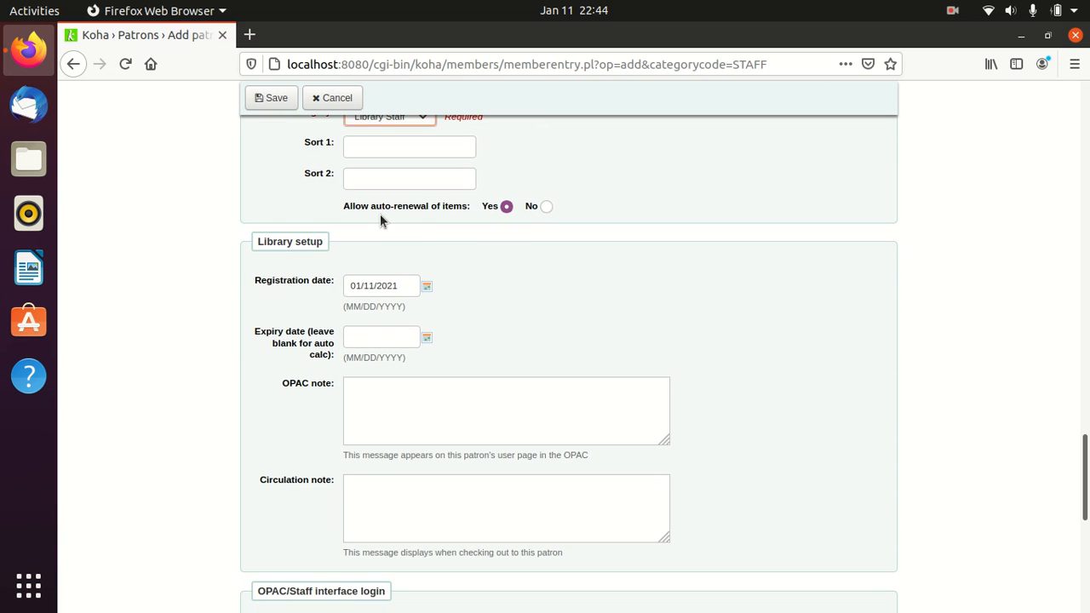
click(543, 207)
scroll(633, 232, down, 1)
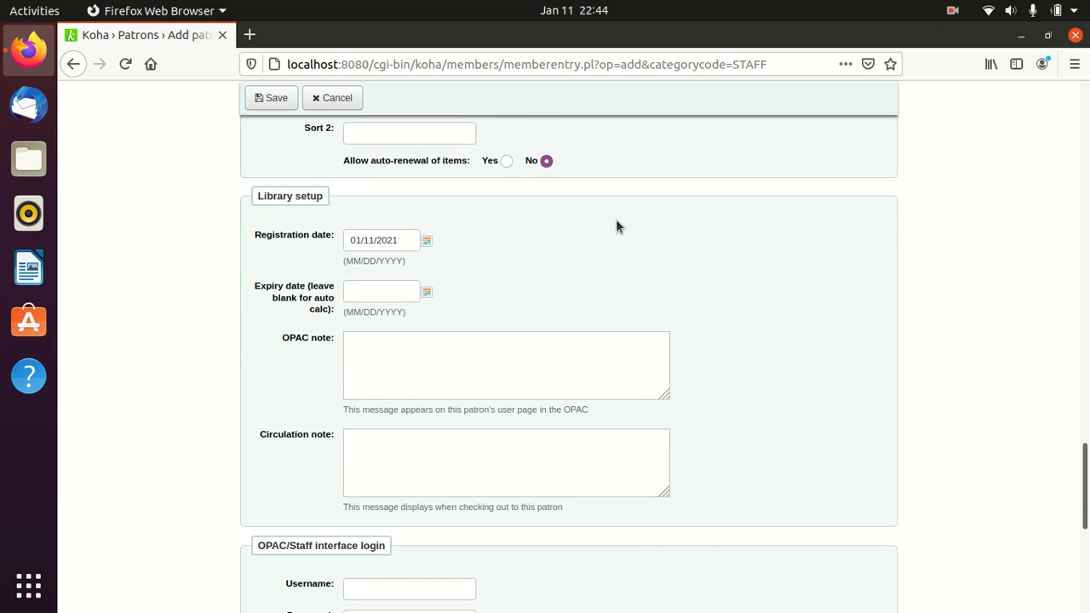
scroll(616, 223, down, 2)
- Keep registration date 01/11/2021 and pick expiry date 01/12/2022 from the calendar
click(426, 151)
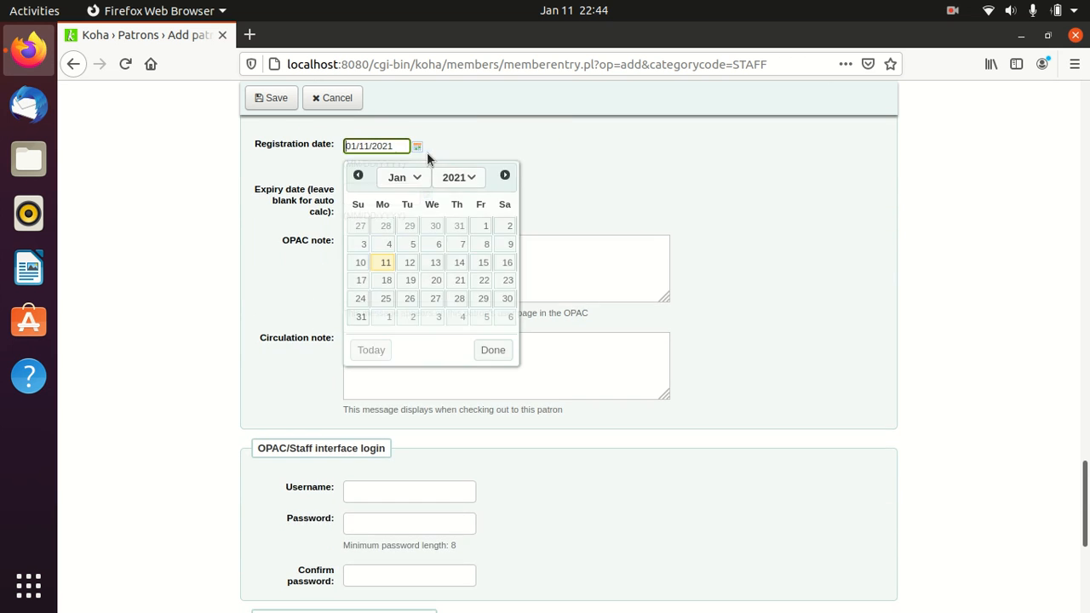
click(386, 265)
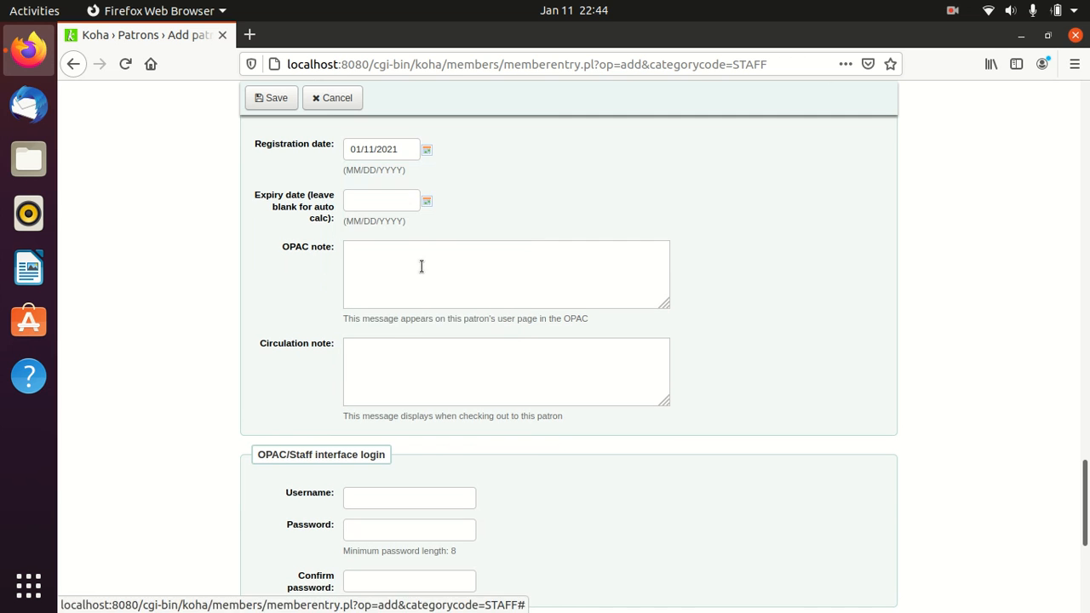
click(426, 201)
click(461, 228)
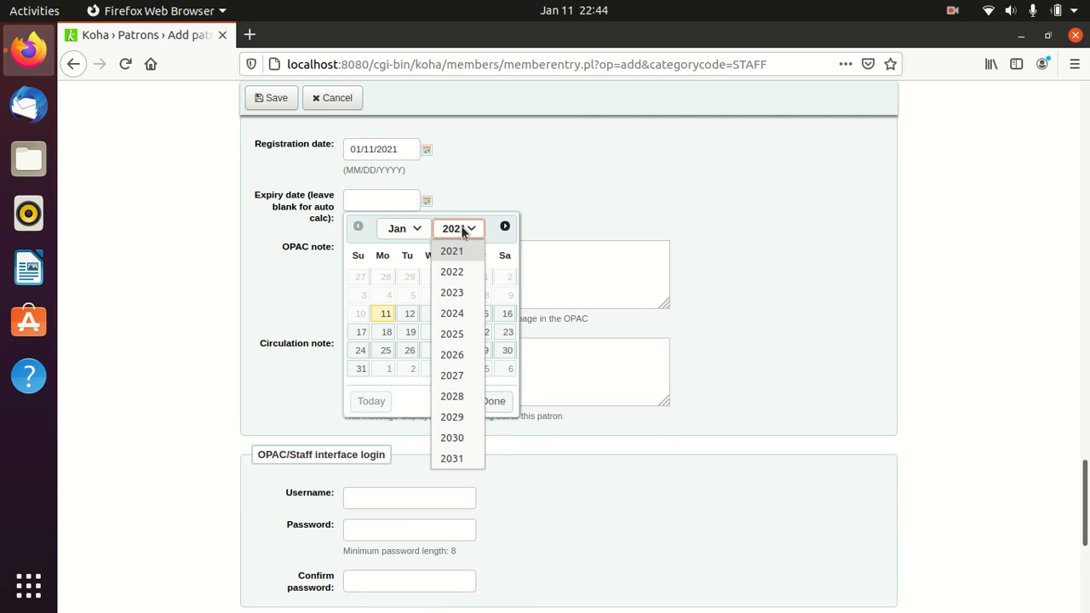
click(457, 273)
click(435, 315)
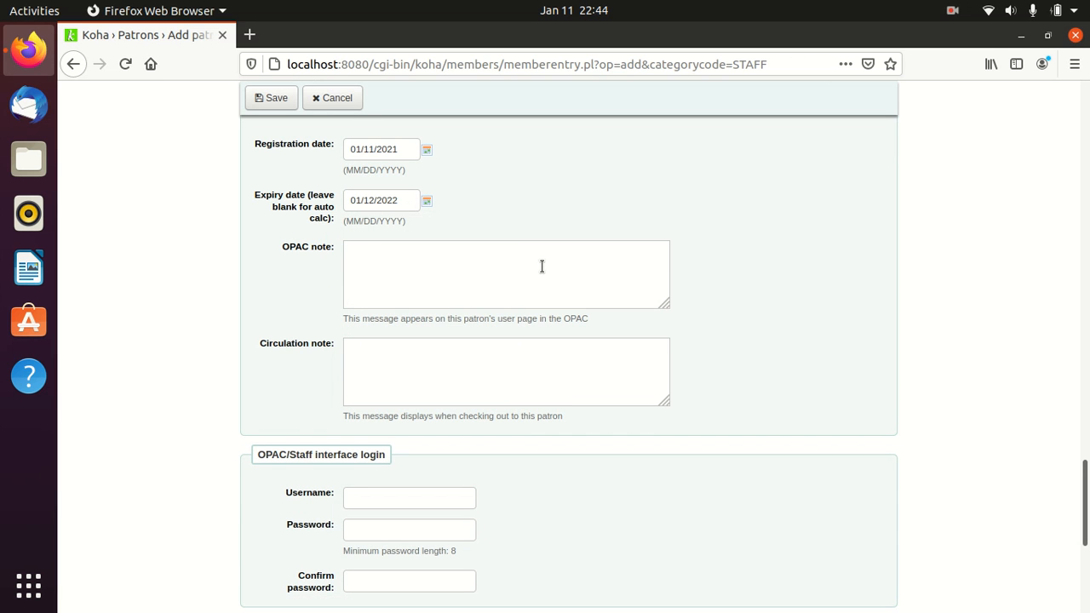
- Click into the OPAC note and Circulation note boxes, leaving them empty
scroll(541, 267, down, 1)
click(455, 226)
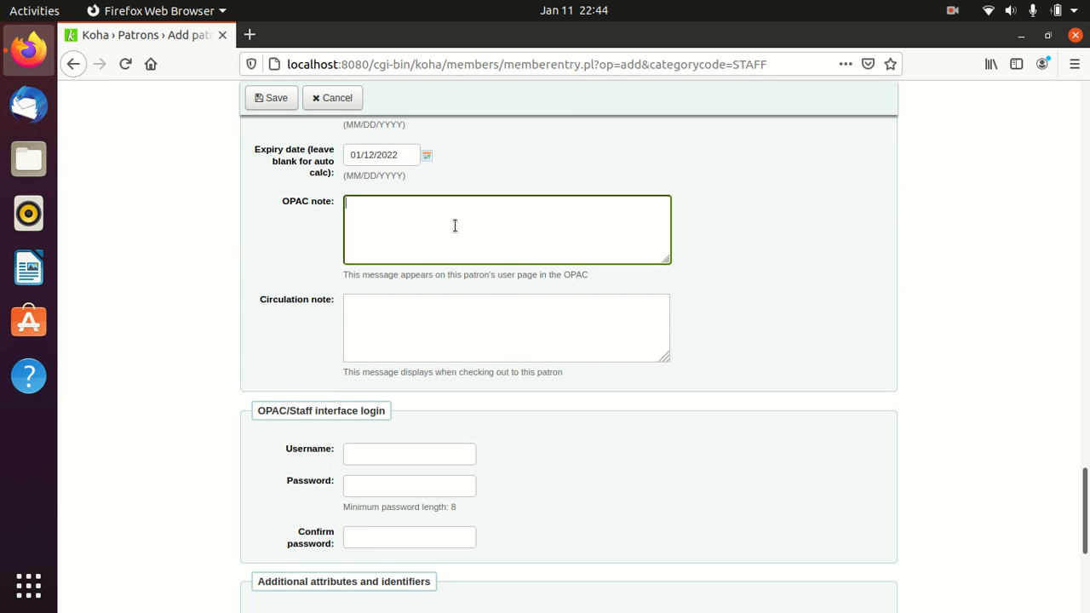
click(426, 314)
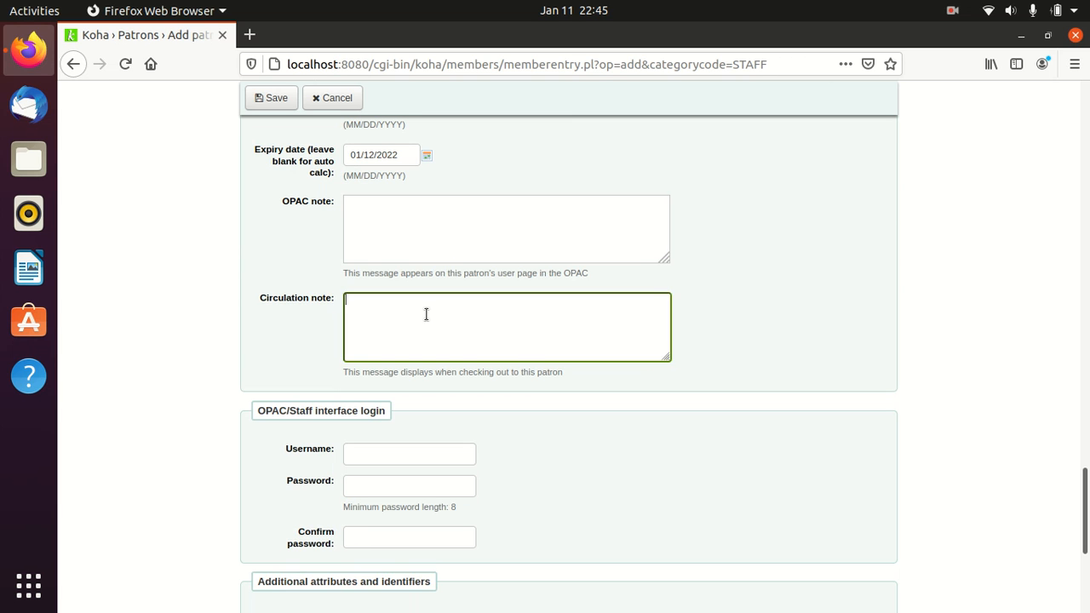
scroll(425, 314, down, 2)
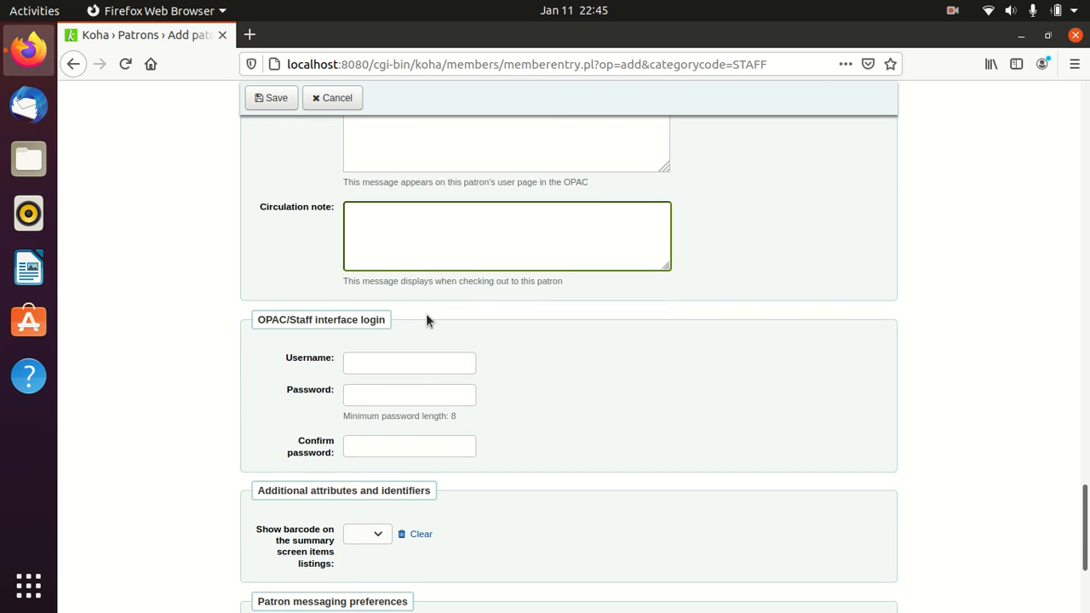
scroll(426, 313, up, 3)
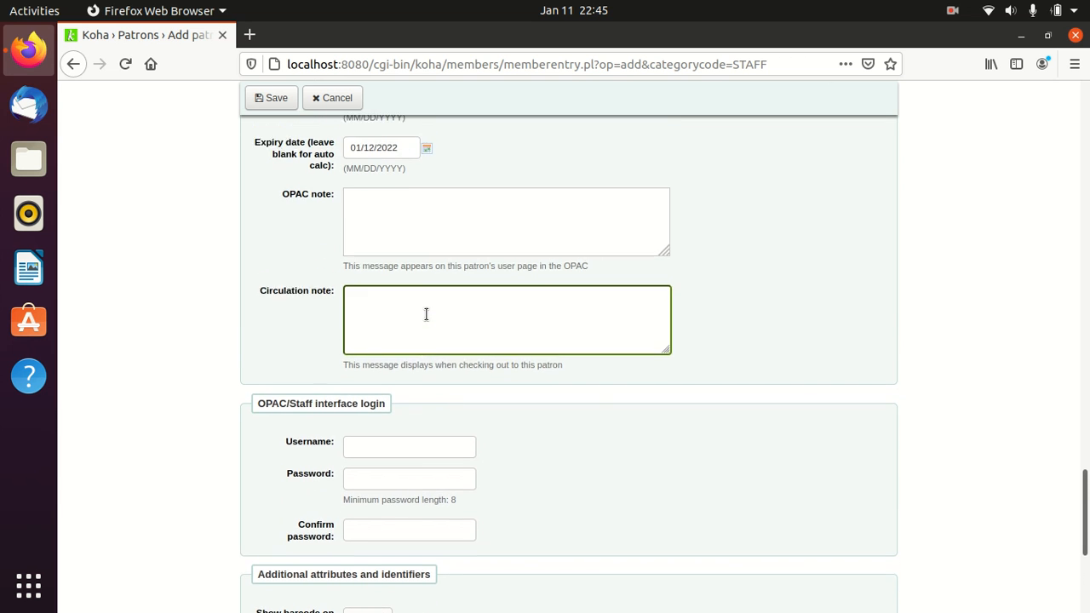
scroll(426, 314, up, 2)
scroll(425, 314, down, 6)
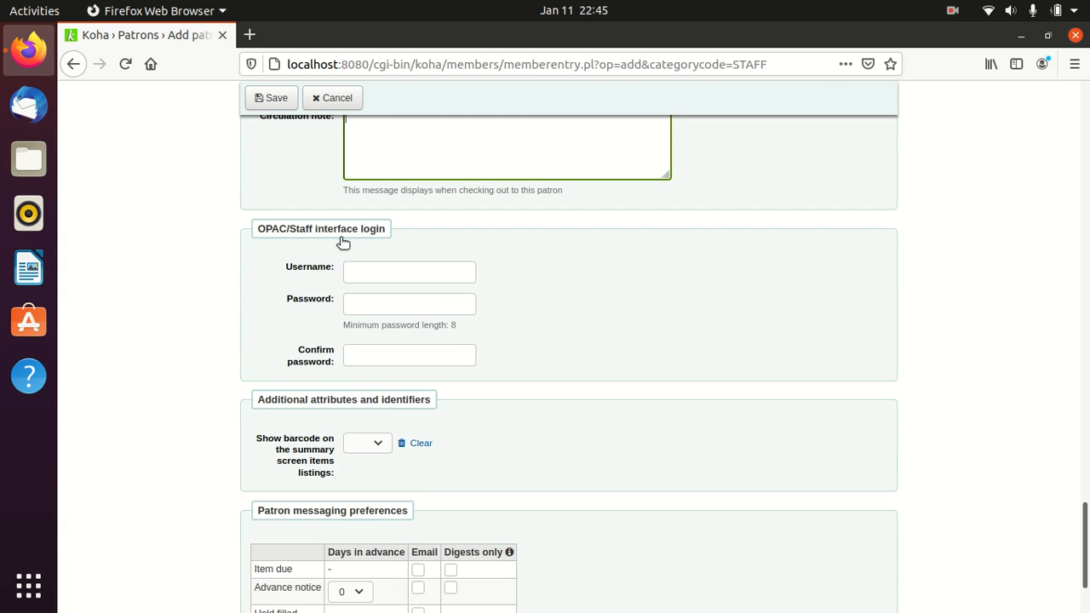
- Type the staff member's login username in the OPAC/Staff interface login section
click(368, 271)
click(372, 295)
click(373, 269)
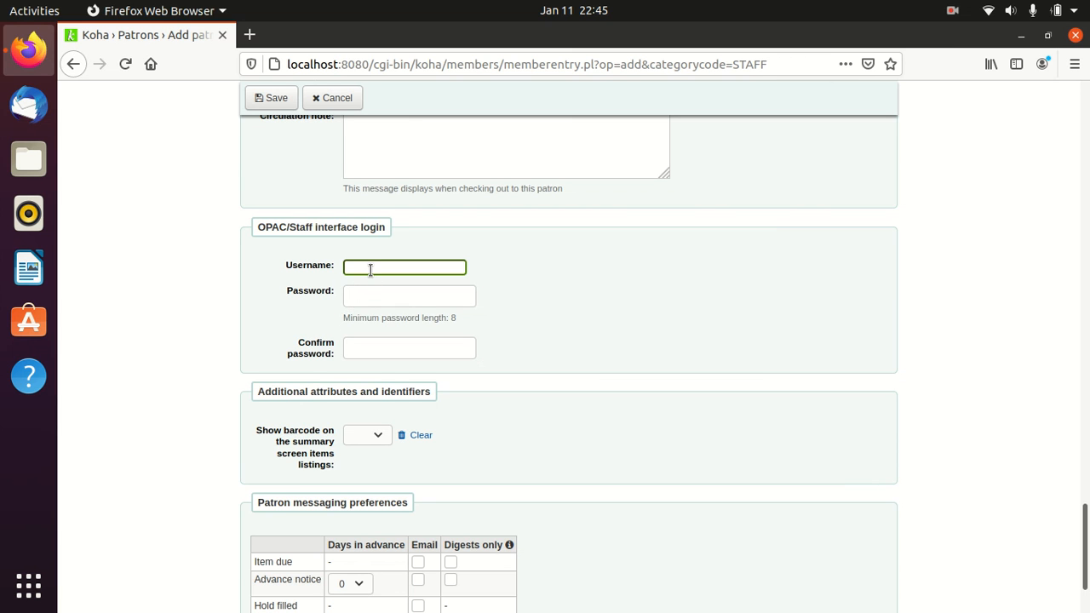
text(Sanju)
- Enter the ten-digit password and type it again in Confirm password
click(380, 303)
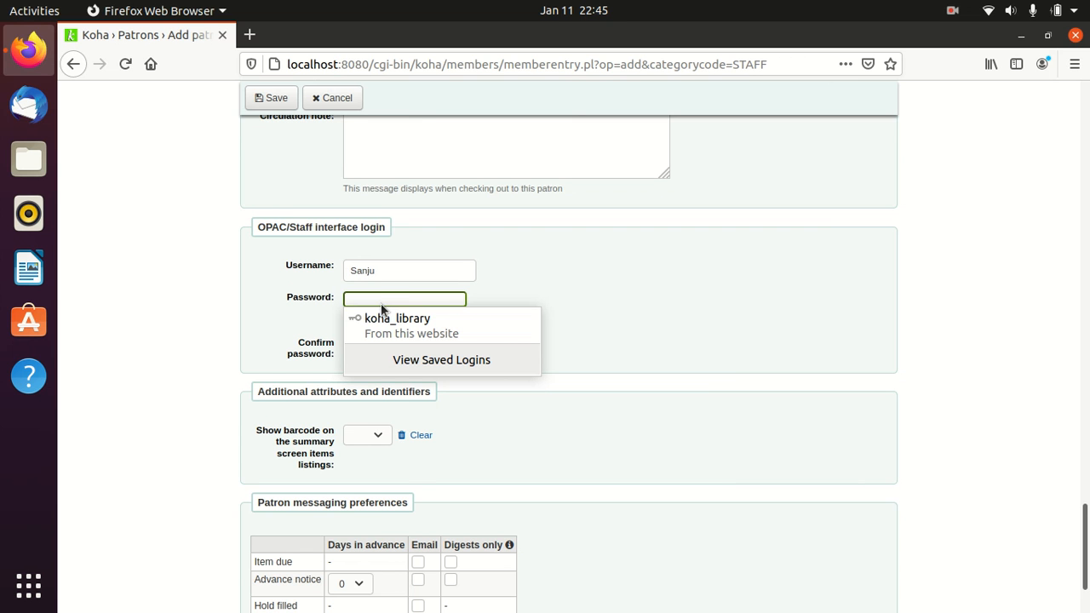
text(1234567)
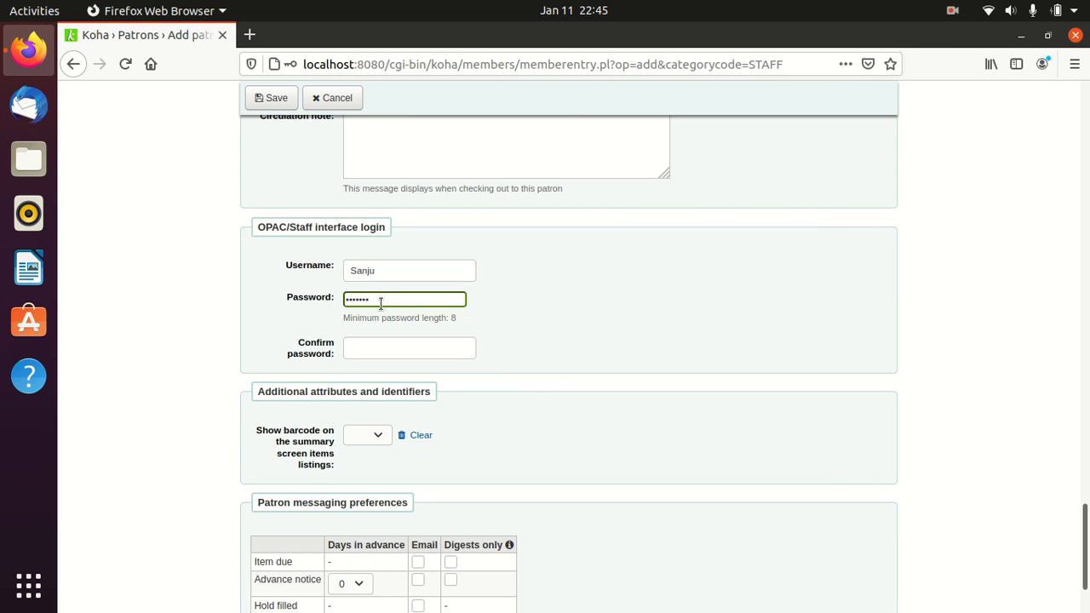
text(890)
click(373, 350)
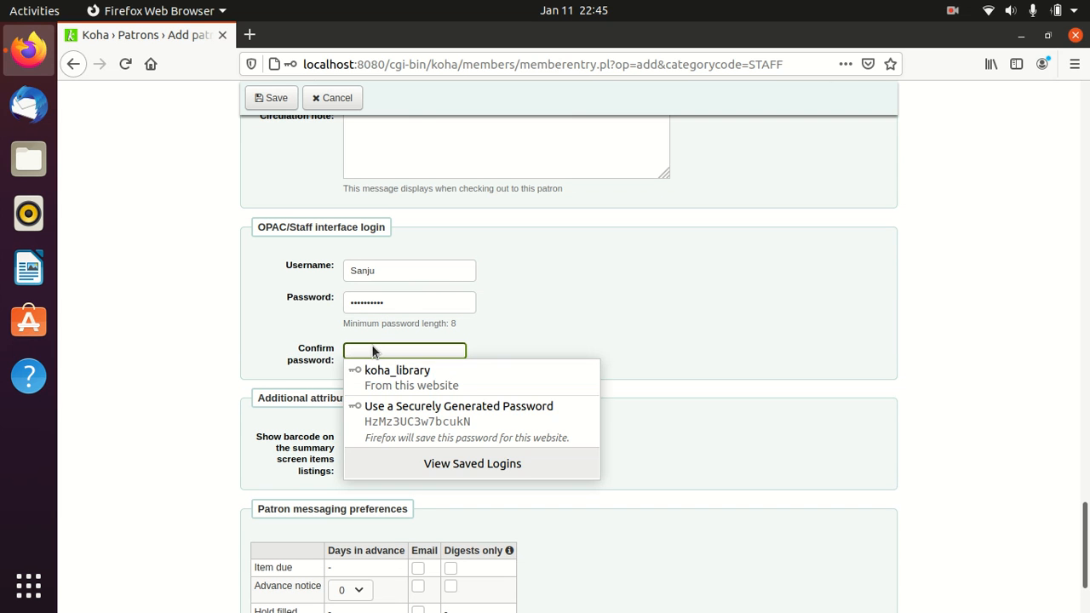
text(1234567)
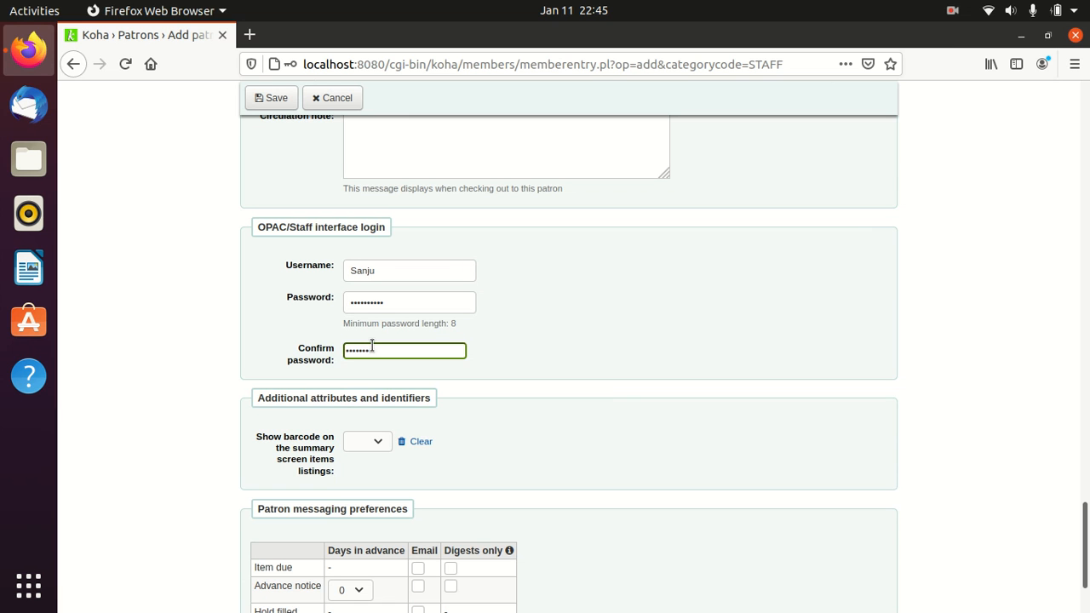
text(890)
click(499, 361)
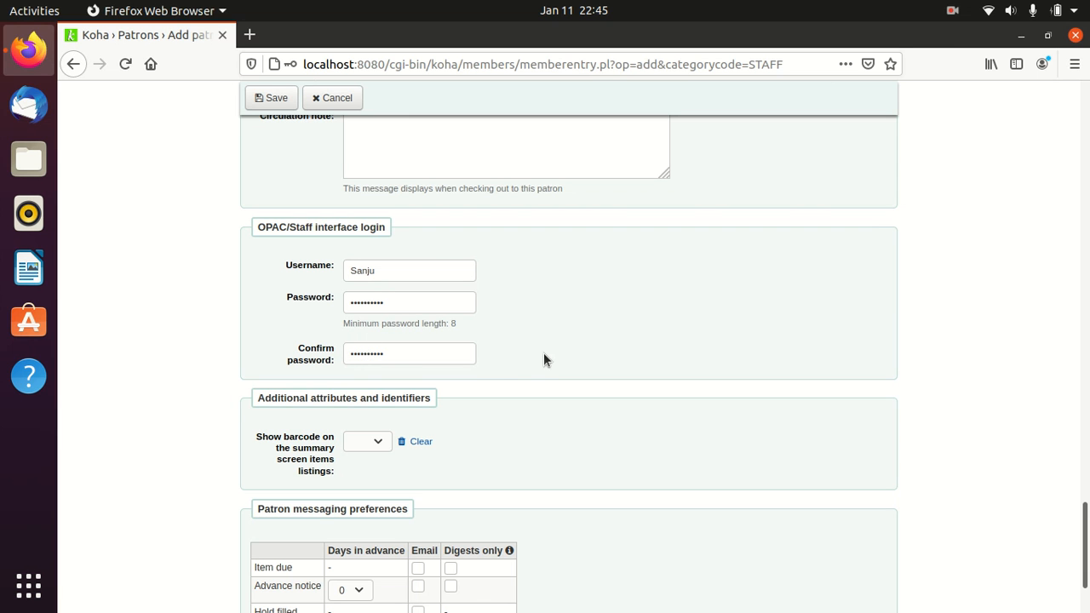
scroll(544, 360, down, 2)
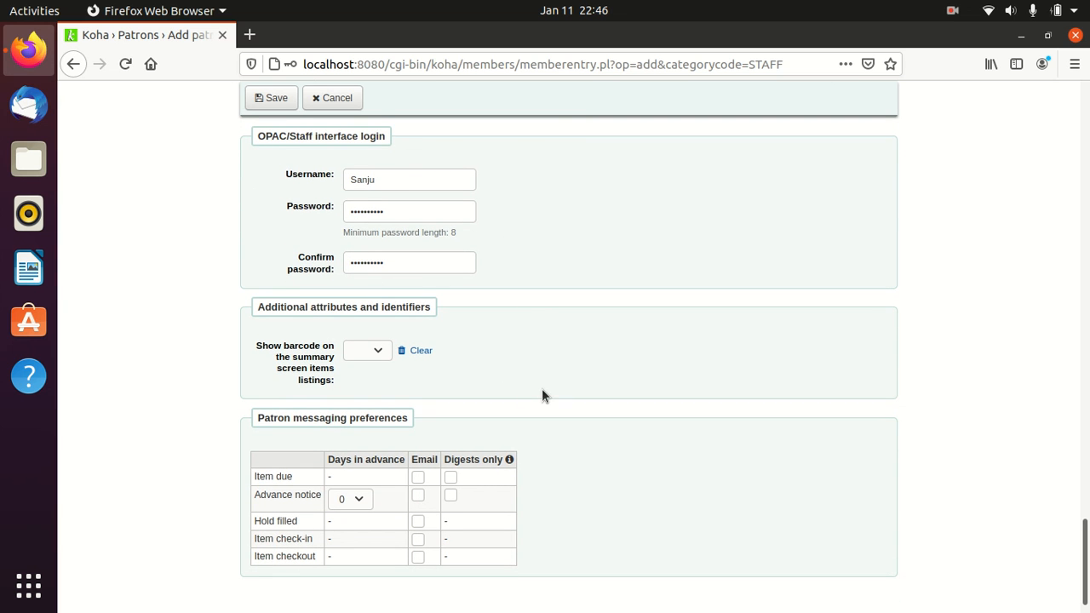
- Tick Email for item due, advance notice, item check-in and item checkout messages
scroll(543, 391, down, 1)
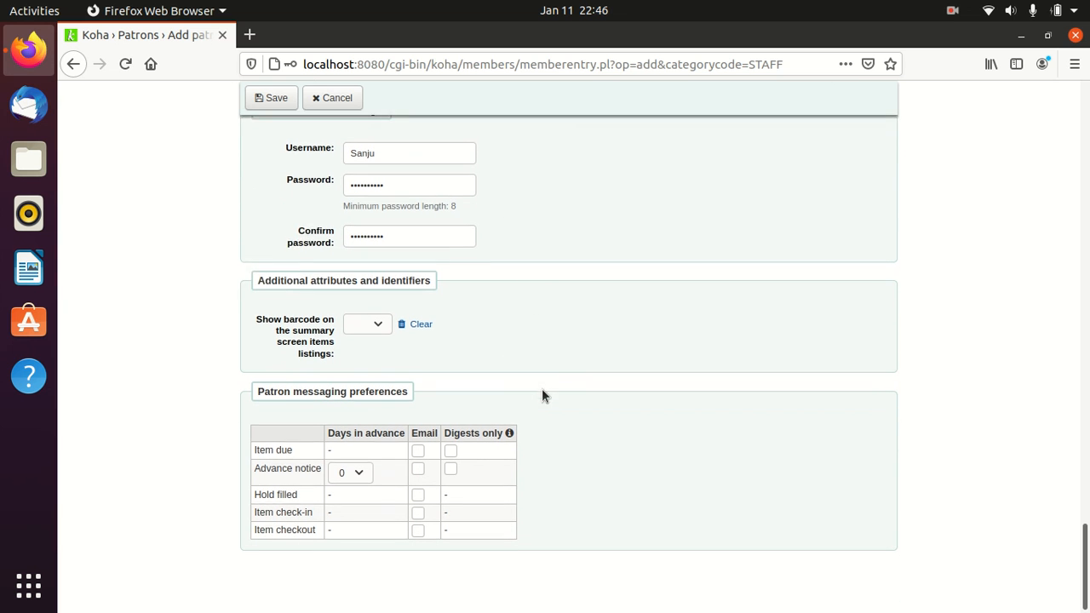
click(417, 451)
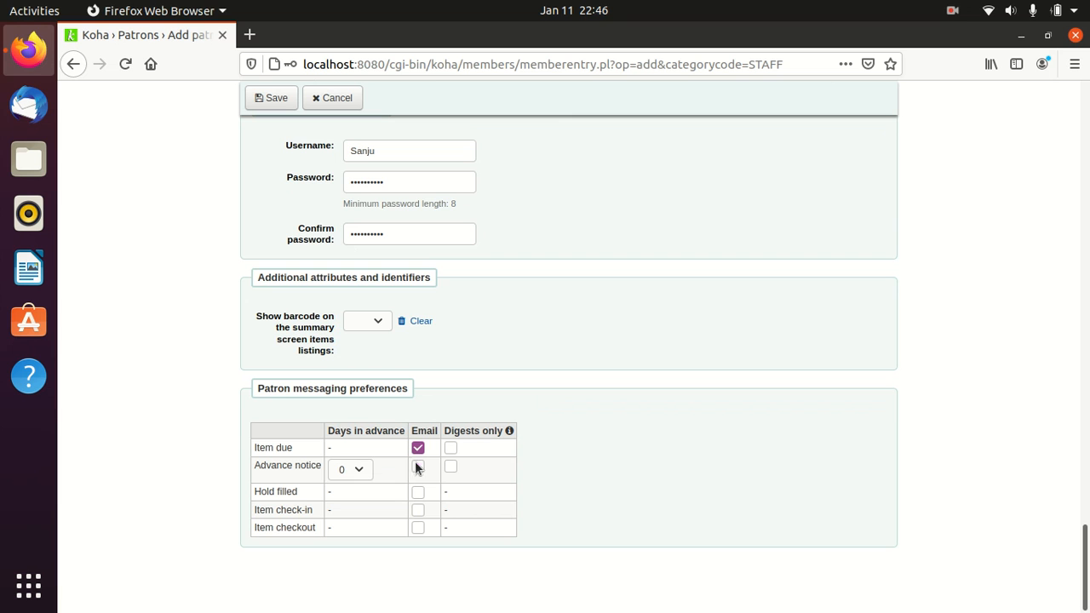
click(418, 472)
click(418, 510)
click(419, 527)
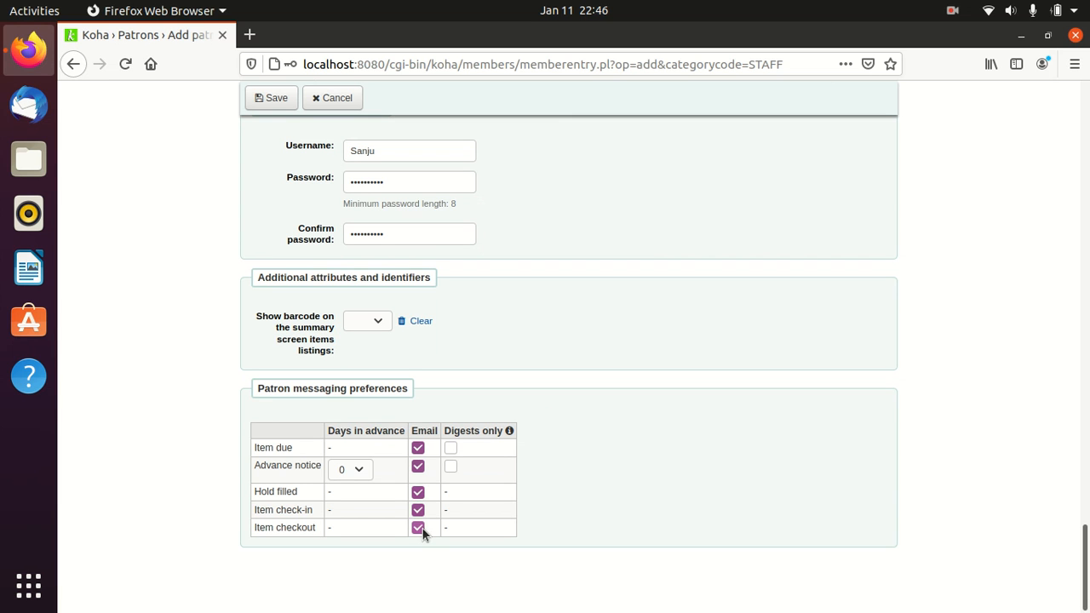
- Set advance notice days in advance to 2, then return to the top of the form
click(360, 470)
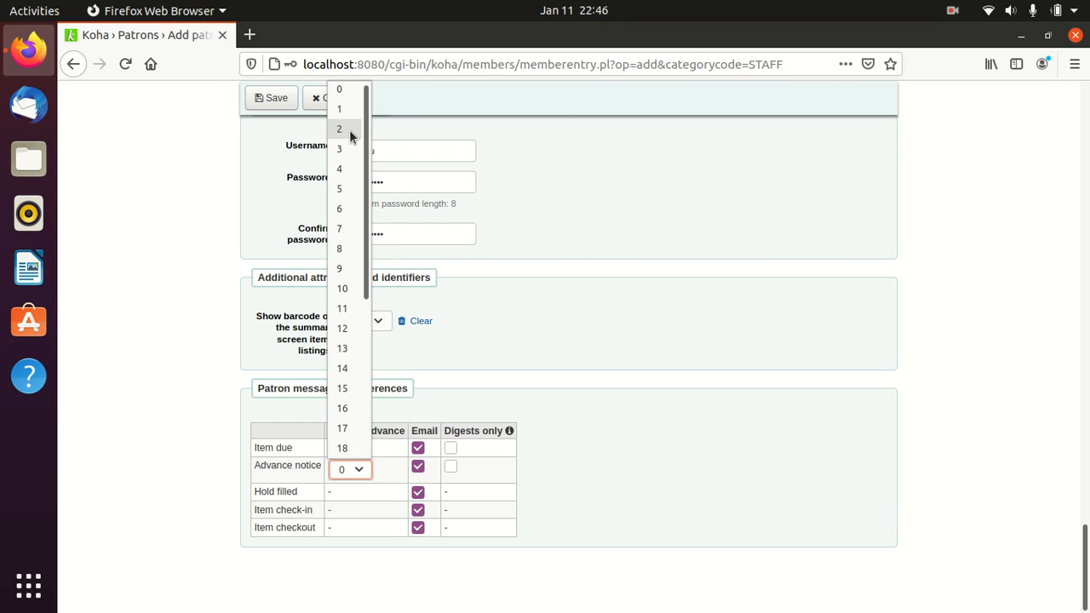
key(Escape)
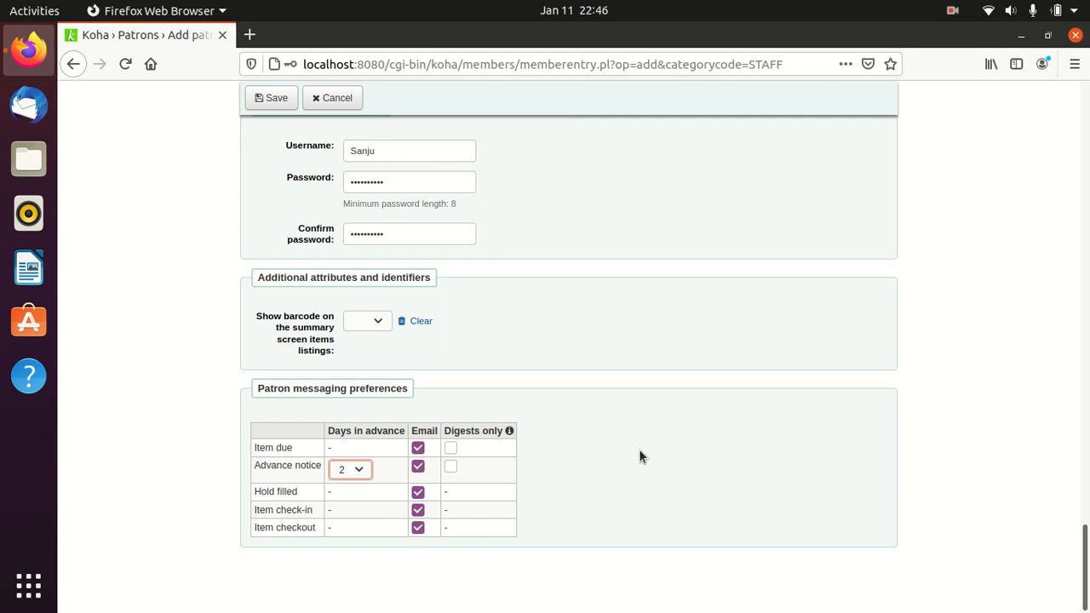
scroll(640, 447, up, 2)
scroll(640, 450, up, 15)
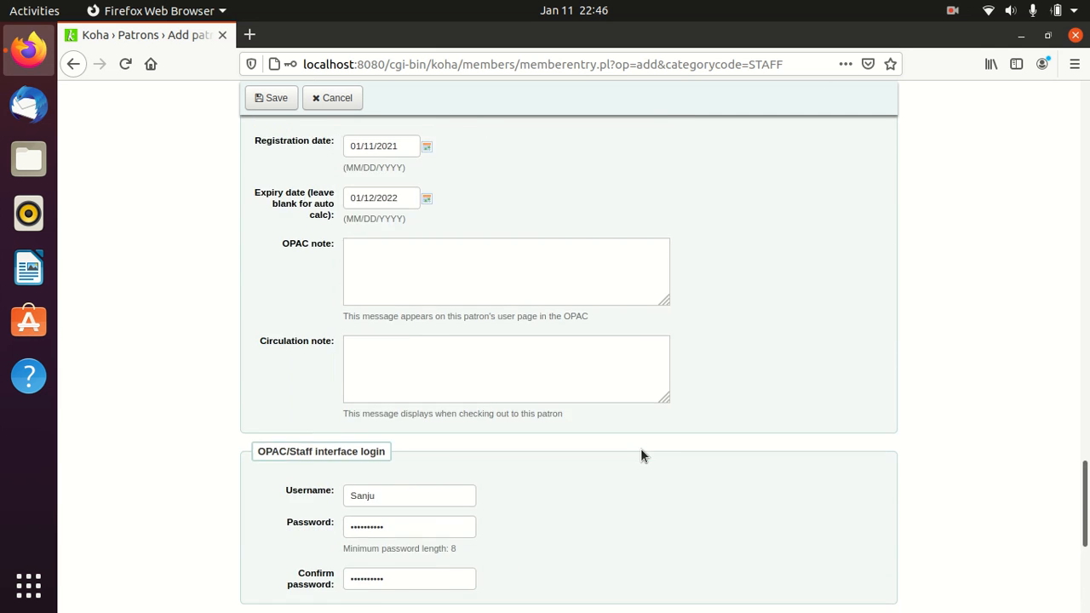
scroll(641, 452, up, 15)
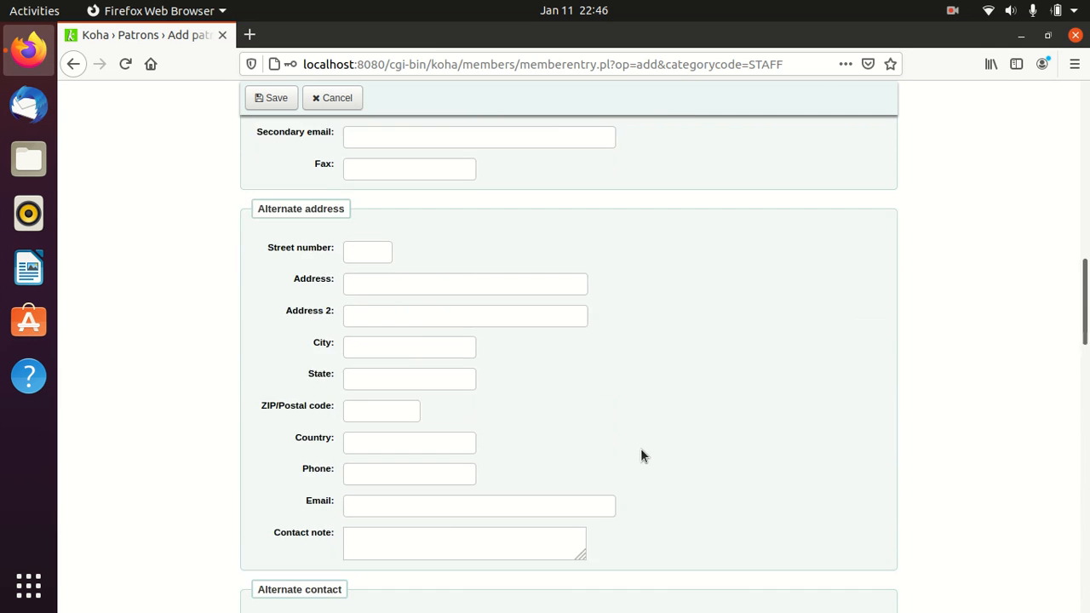
scroll(639, 447, up, 10)
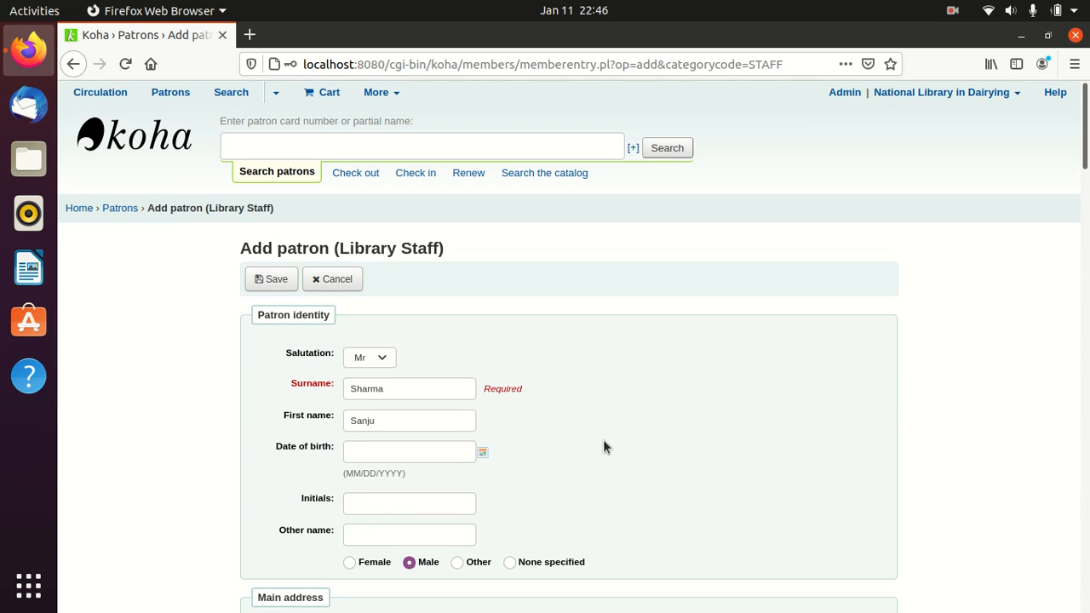
- Save the new staff patron, decline Firefox's password prompt, and review the patron's details page
click(272, 290)
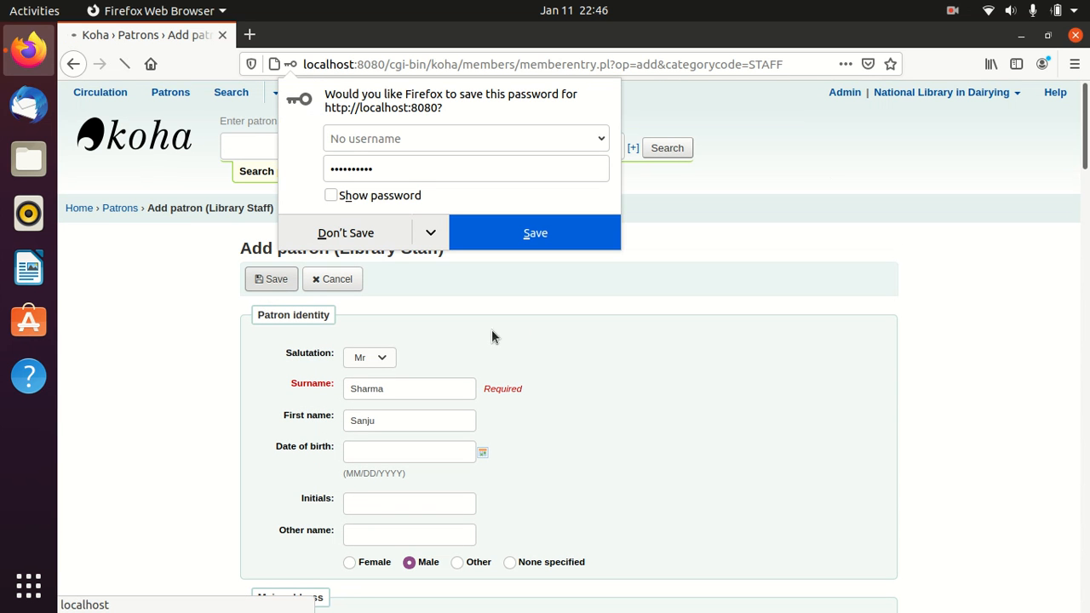
click(372, 232)
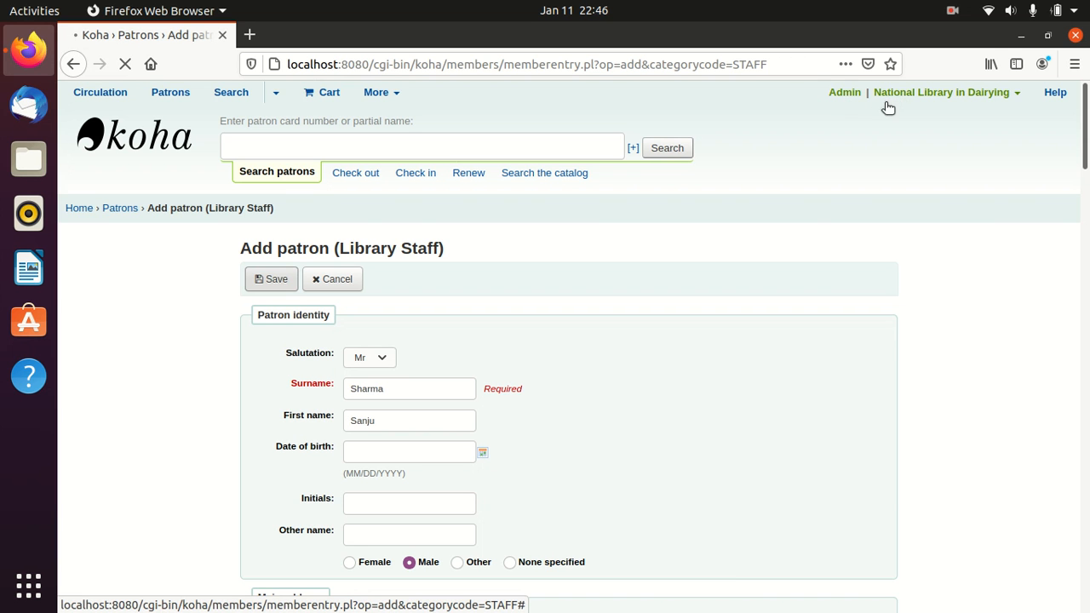
scroll(753, 344, down, 1)
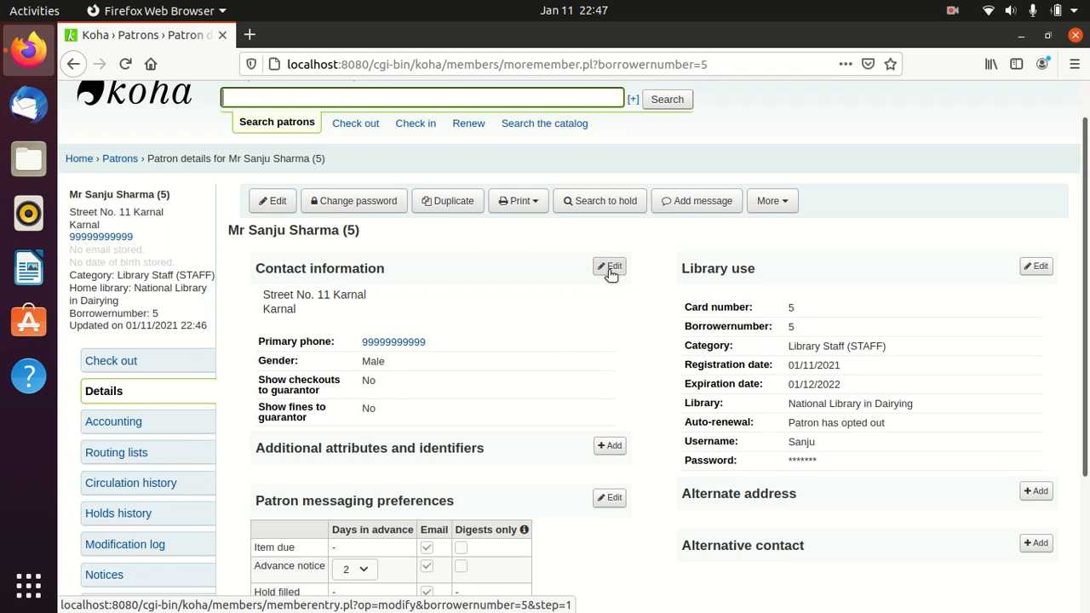
scroll(612, 269, down, 2)
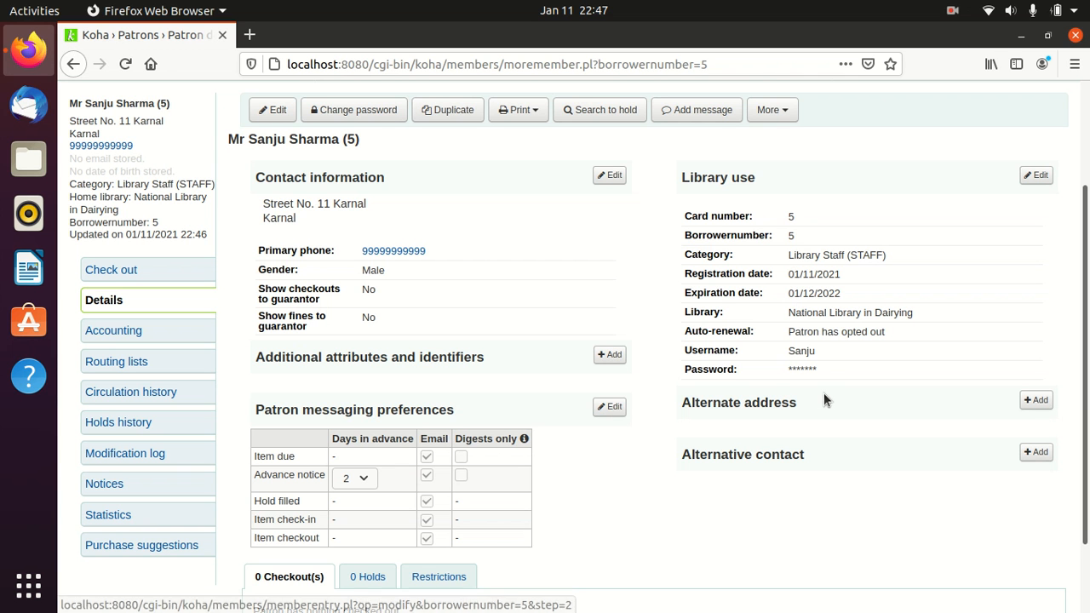
scroll(824, 391, up, 3)
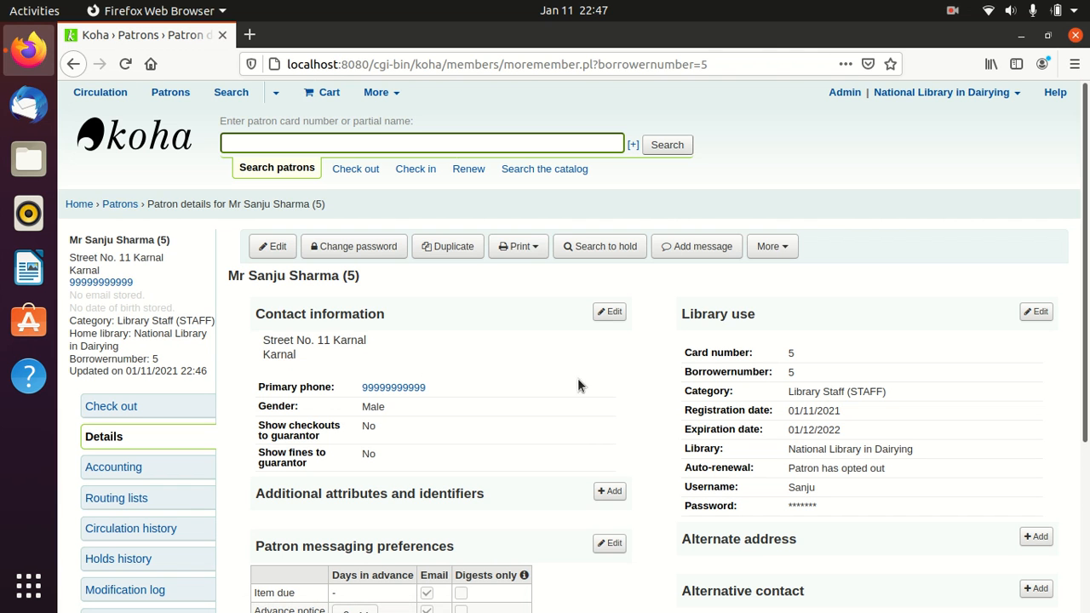
- From the patron's More menu, open Set permissions and tick access to all librarian functions
click(787, 247)
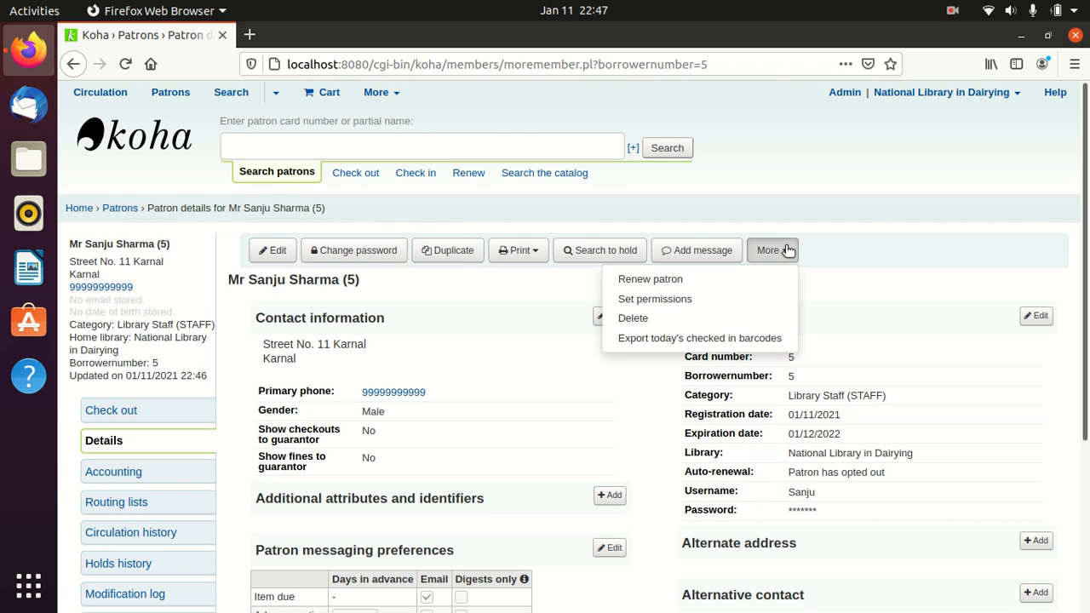
click(647, 300)
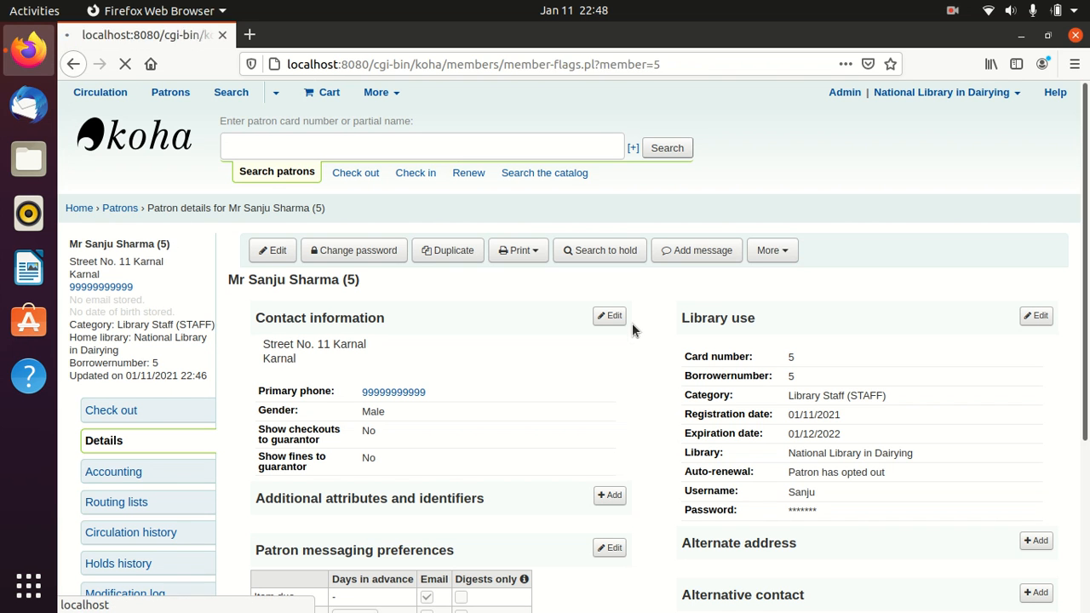
scroll(632, 323, down, 2)
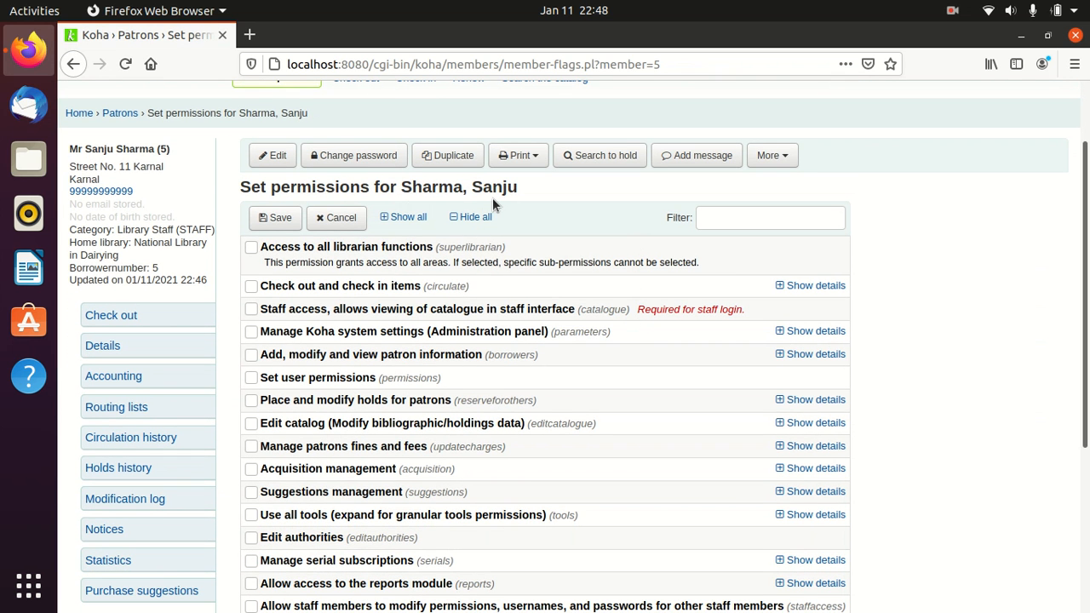
scroll(493, 205, down, 1)
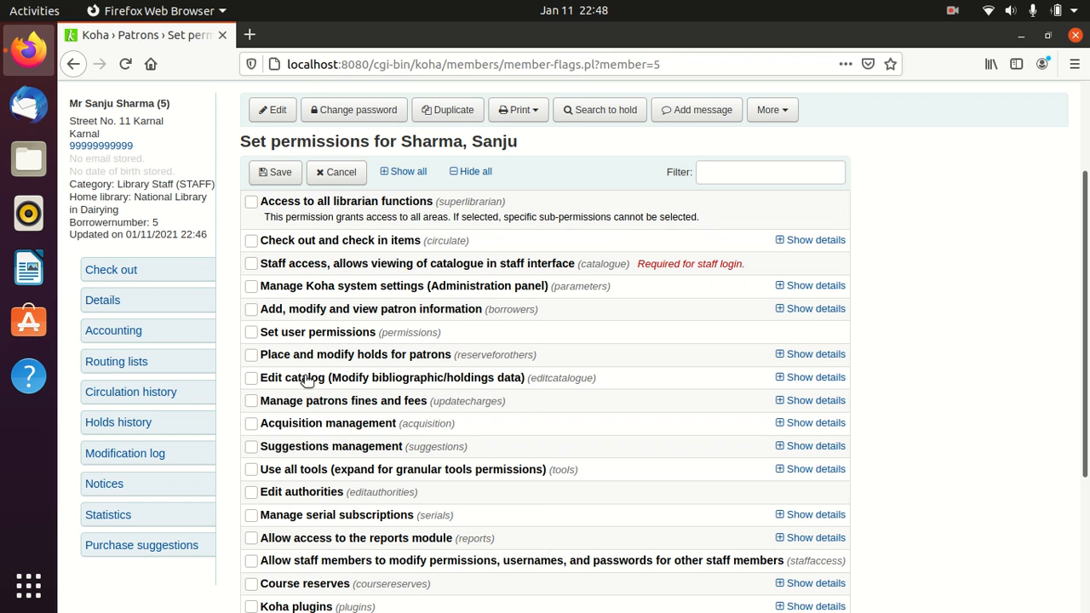
click(252, 204)
- Toggle the superlibrarian and circulation checkboxes, leave superlibrarian ticked, and save the permissions
click(252, 205)
click(251, 241)
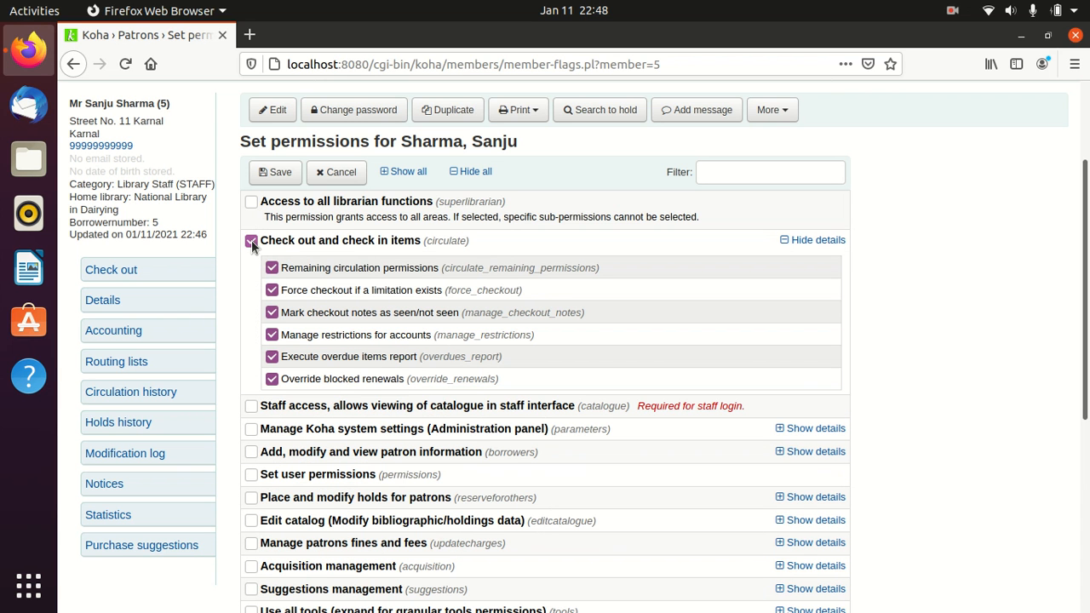
click(252, 241)
click(252, 205)
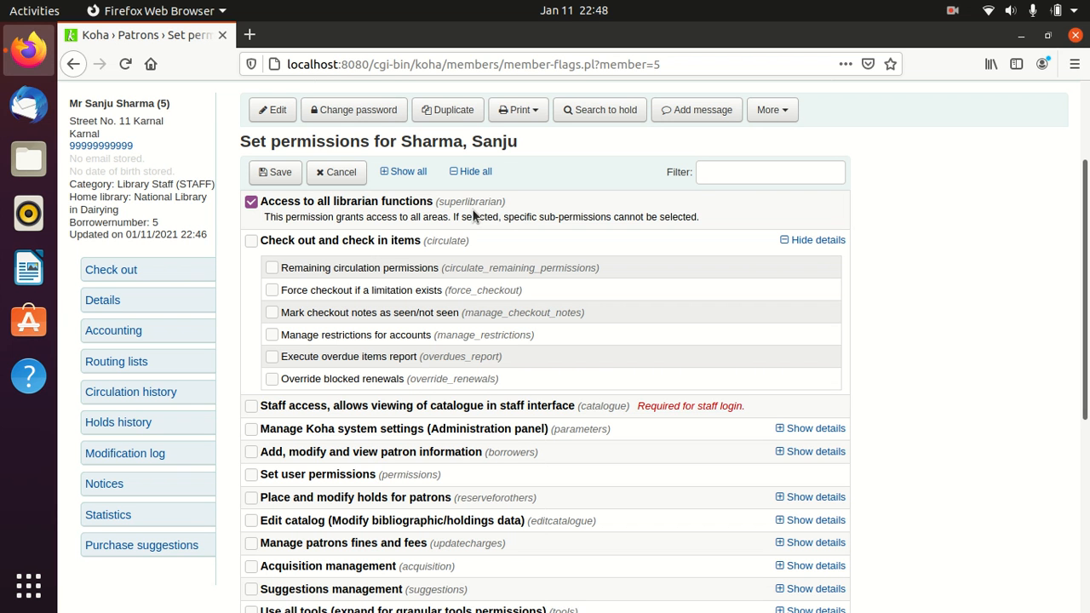
scroll(471, 213, down, 1)
scroll(471, 212, up, 1)
scroll(551, 356, up, 2)
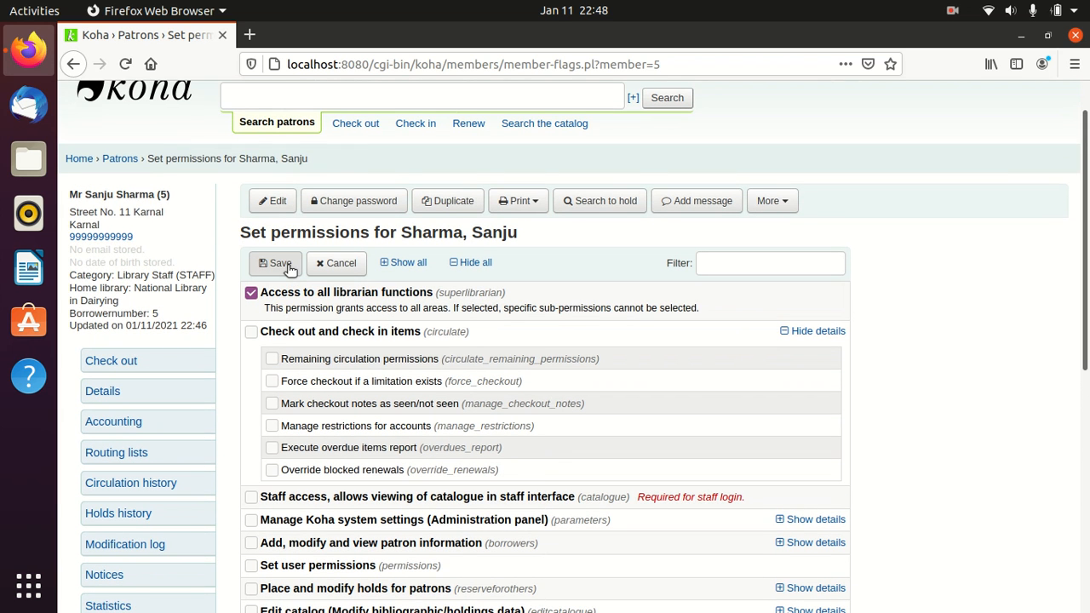
click(287, 266)
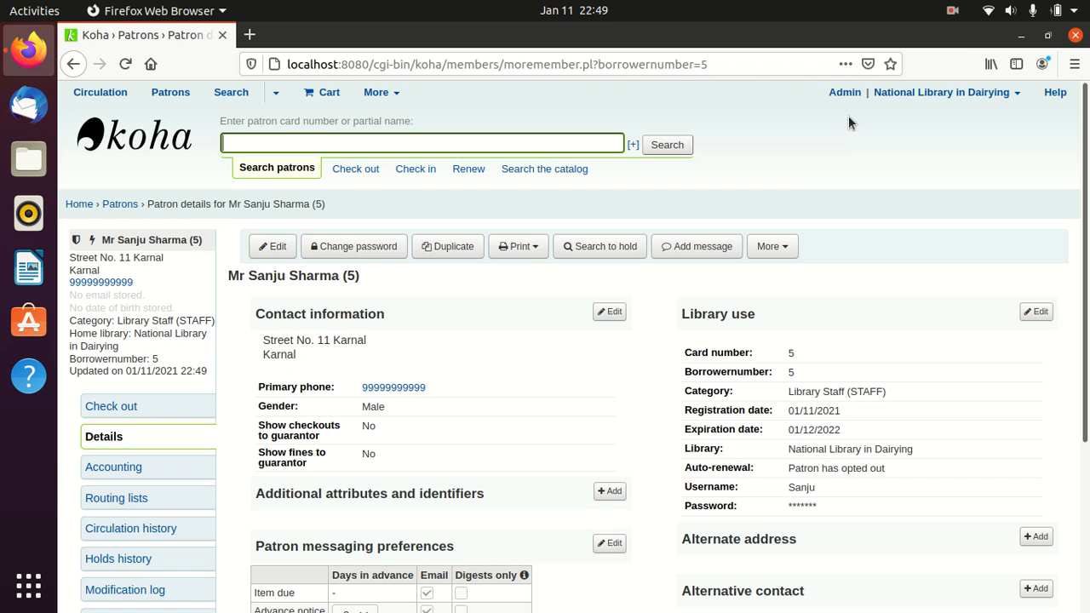
- Log out of the admin session and log in with the new staff username and password, declining Firefox's save
click(890, 96)
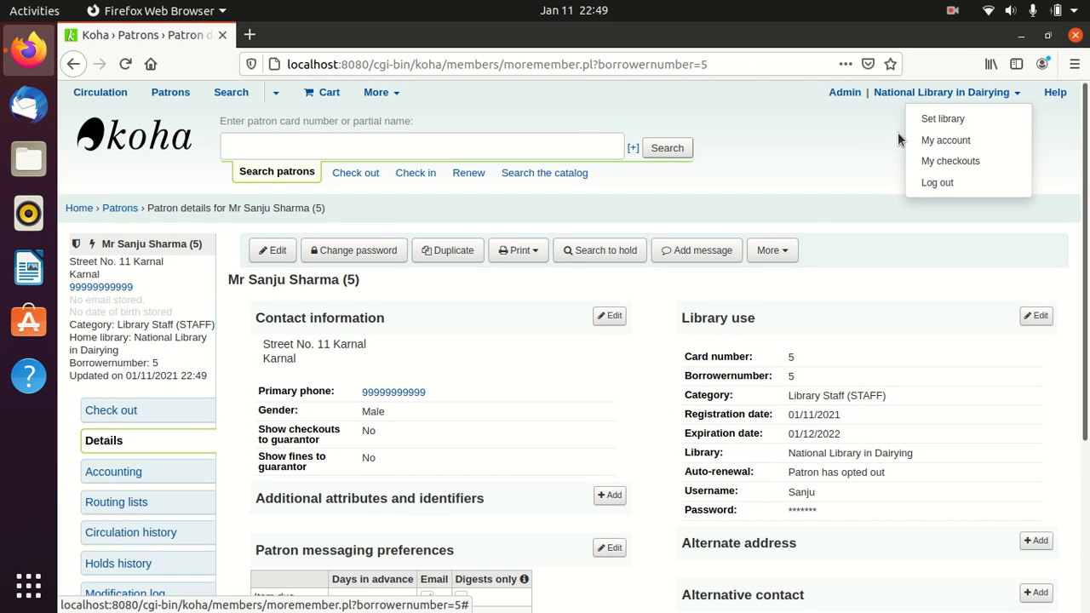
click(953, 185)
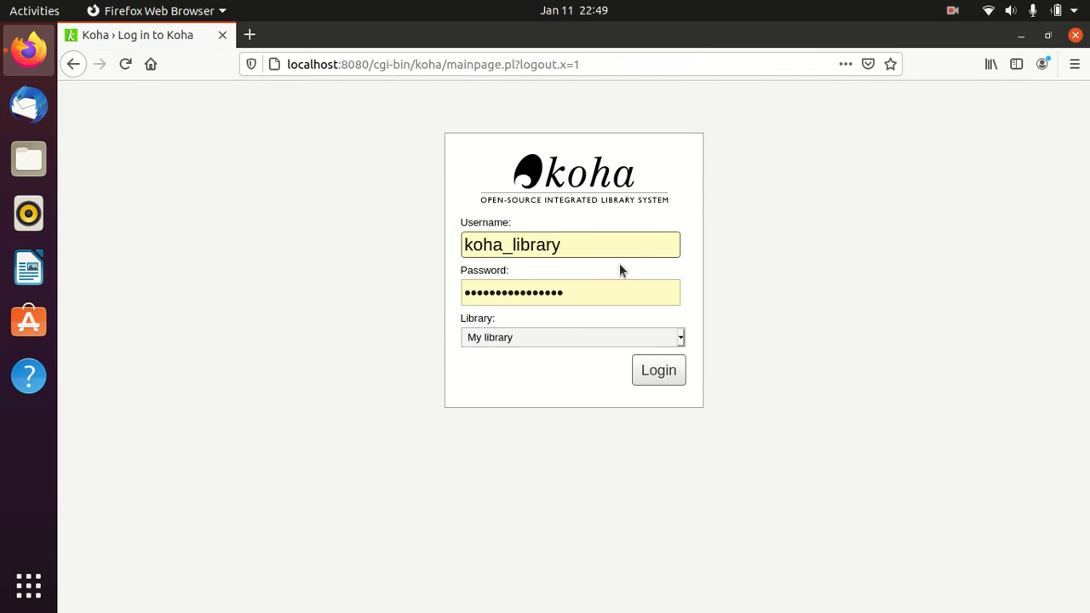
click(595, 252)
drag(589, 247, 441, 243)
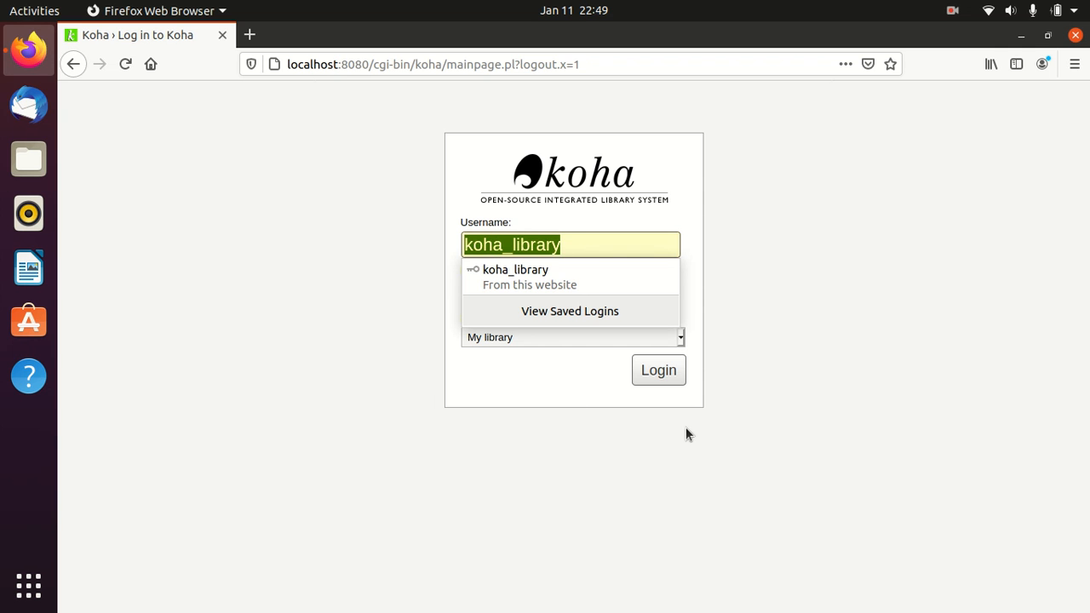
text(Sanju)
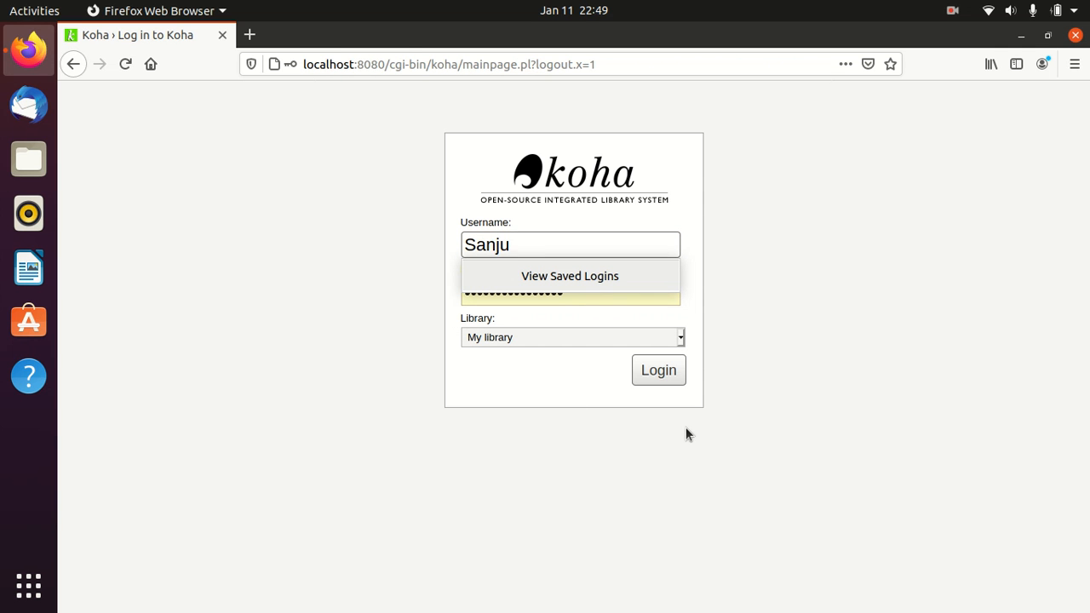
key(Tab)
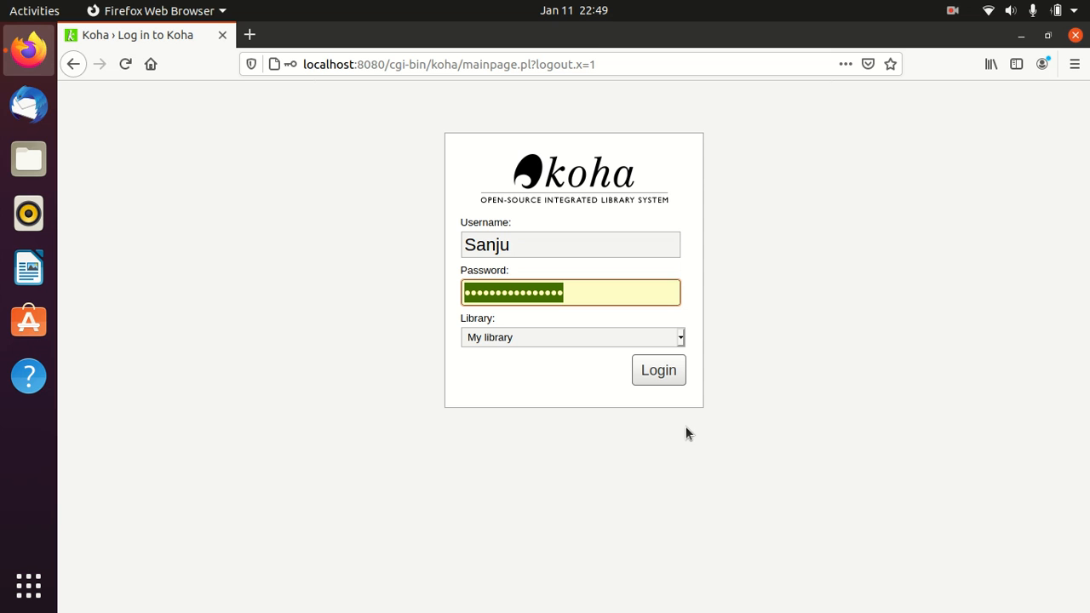
text(1234)
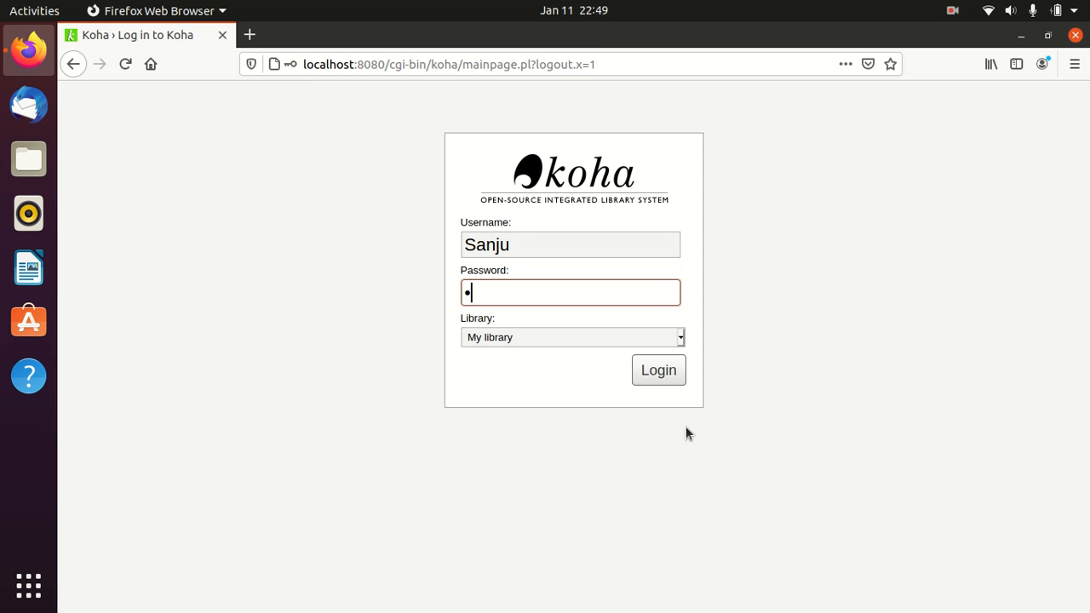
text(5678)
text(••)
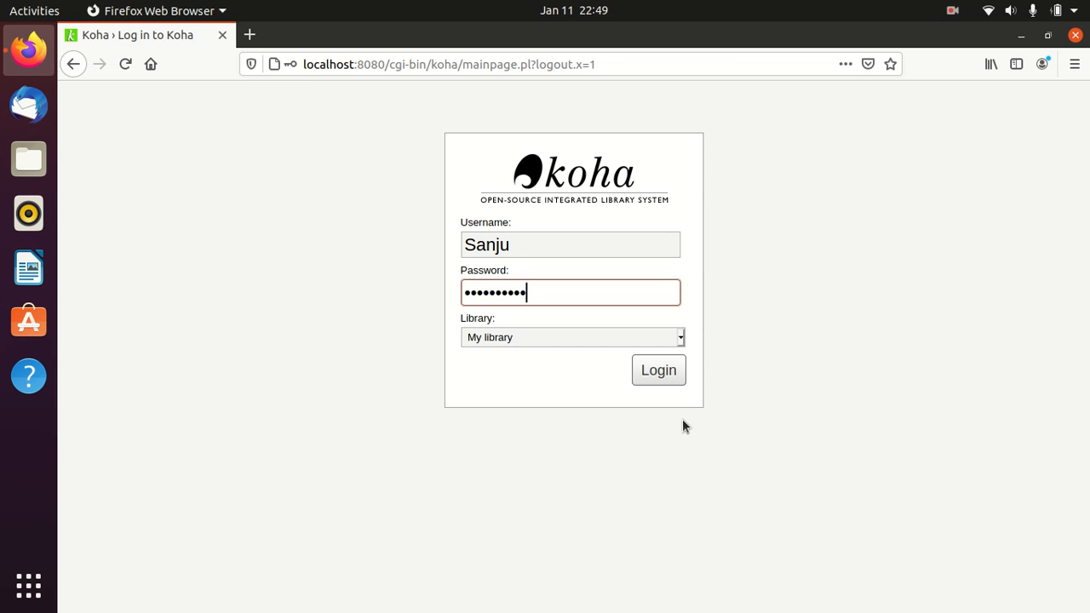
click(663, 381)
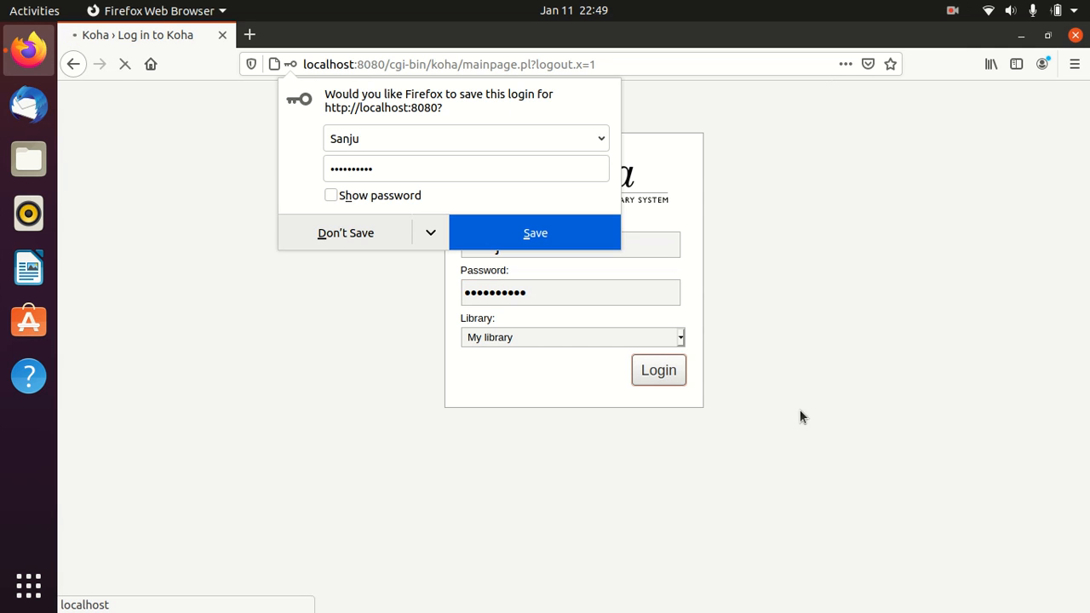
click(320, 241)
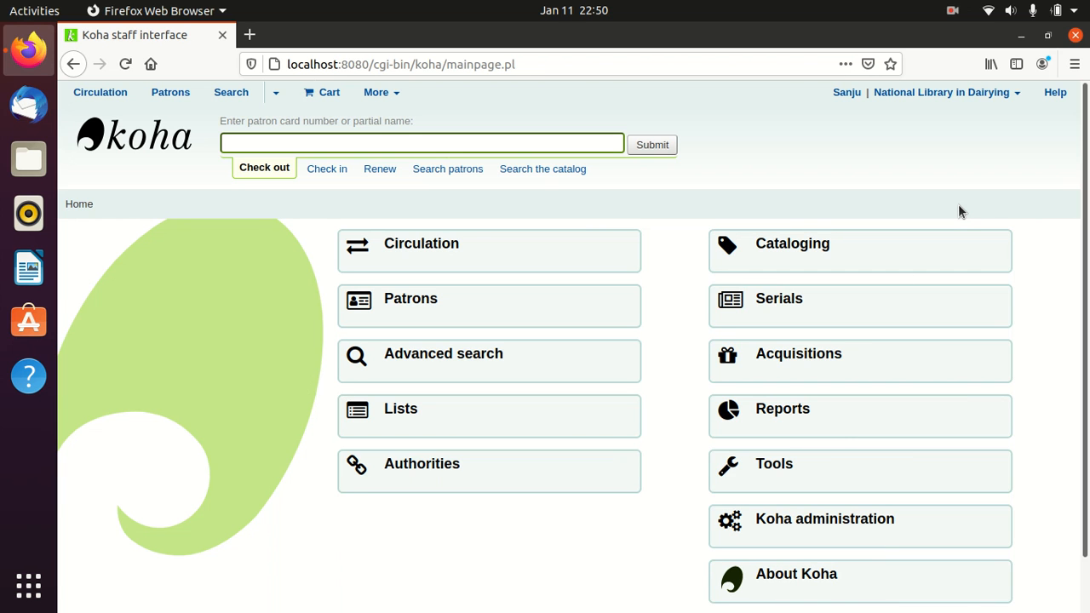
- Log out of the staff account and sign back in as 'admin' without saving the login in Firefox
click(961, 93)
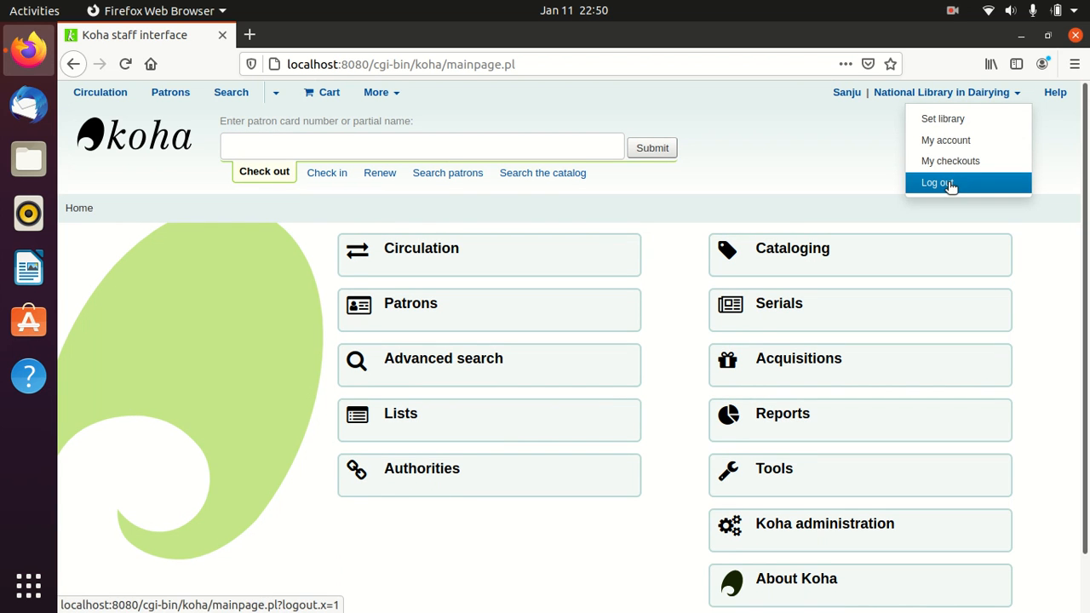
click(947, 183)
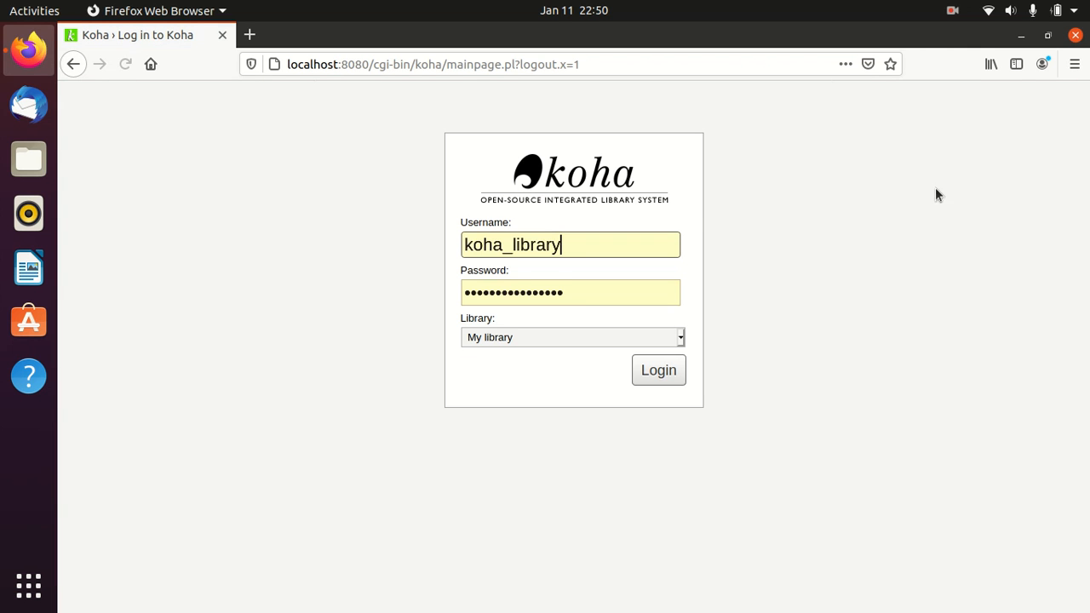
double_click(584, 250)
text(admin)
key(Tab)
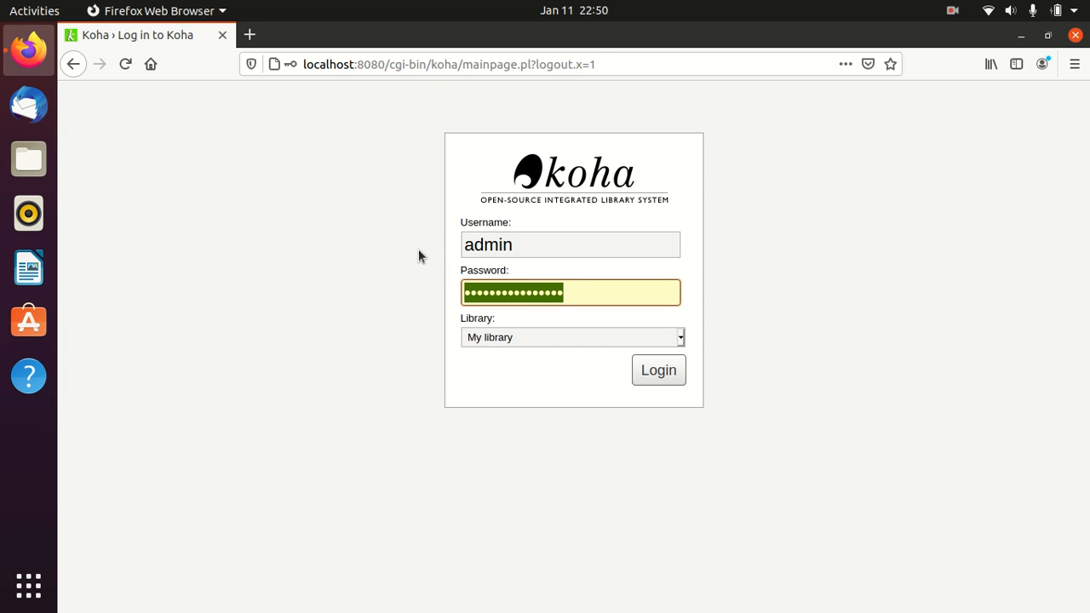
text(•••••)
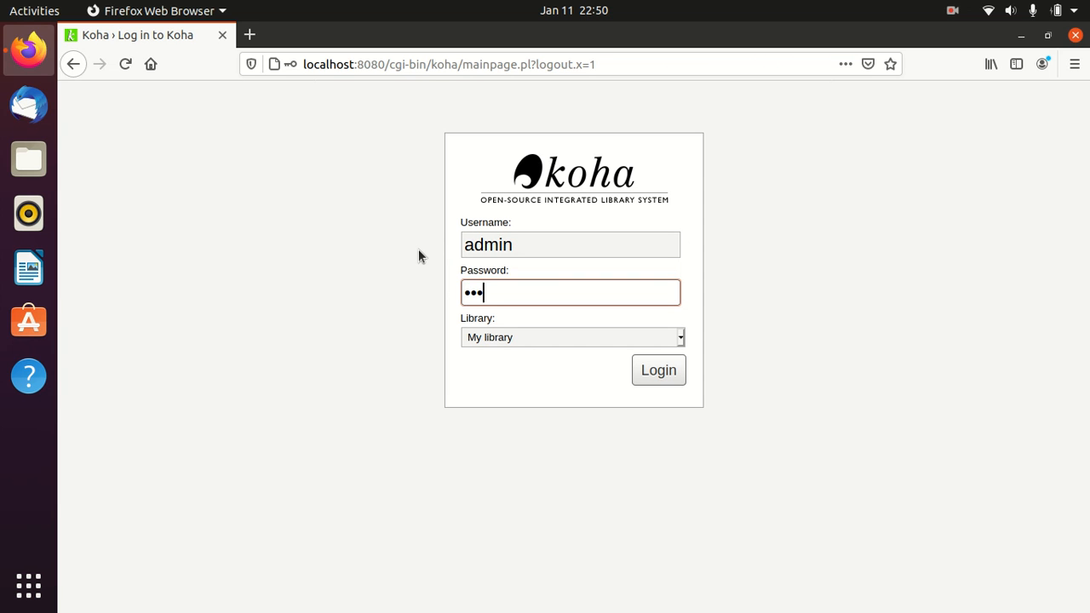
text(••••••)
click(677, 377)
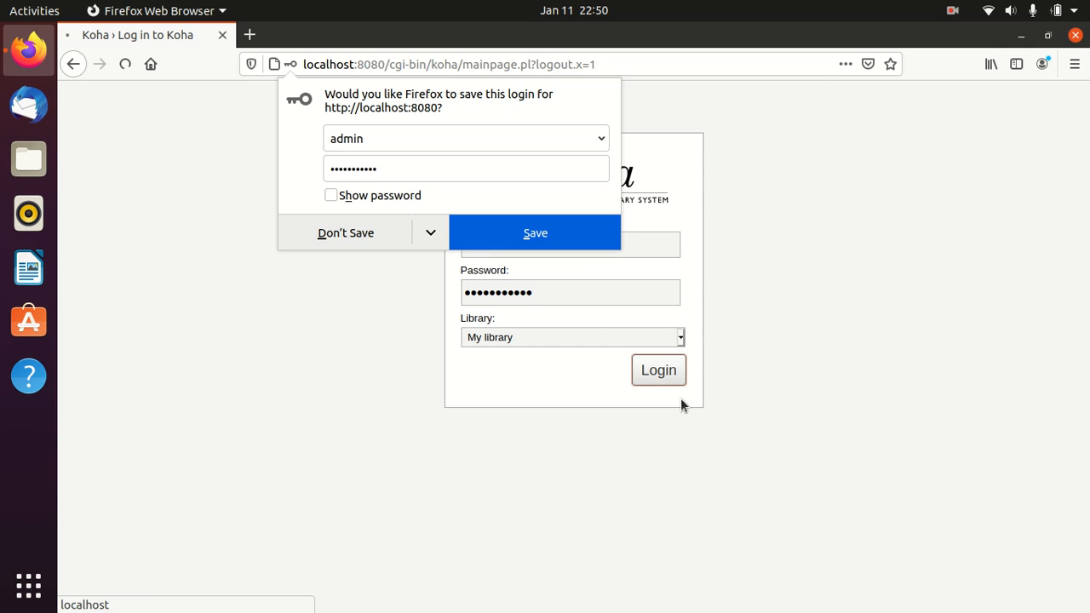
click(358, 235)
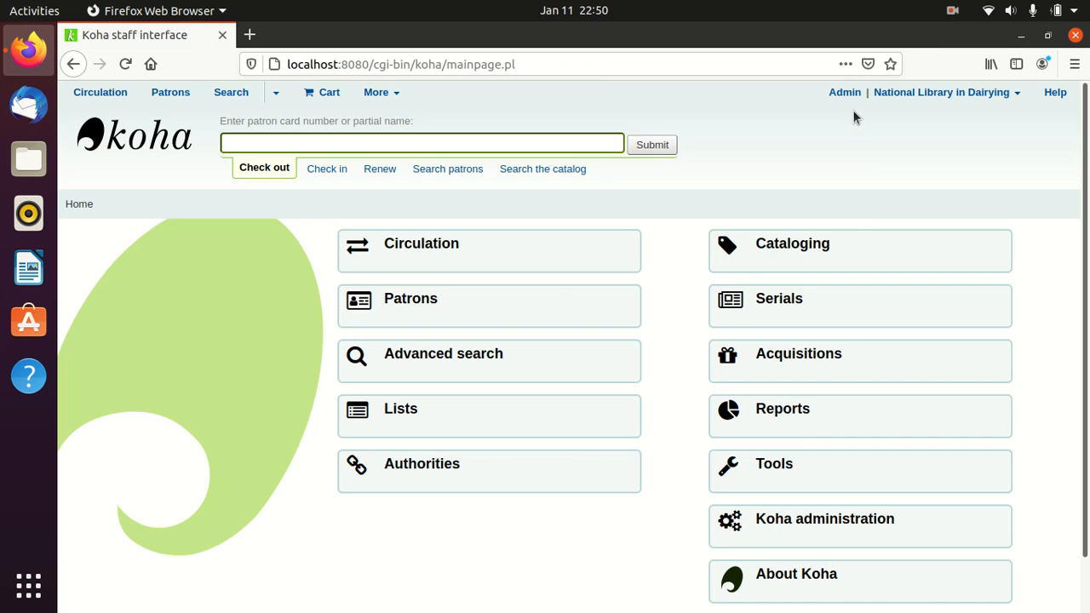
- Start a new Library Staff patron from the Patrons module and set the salutation to Mrs
click(420, 311)
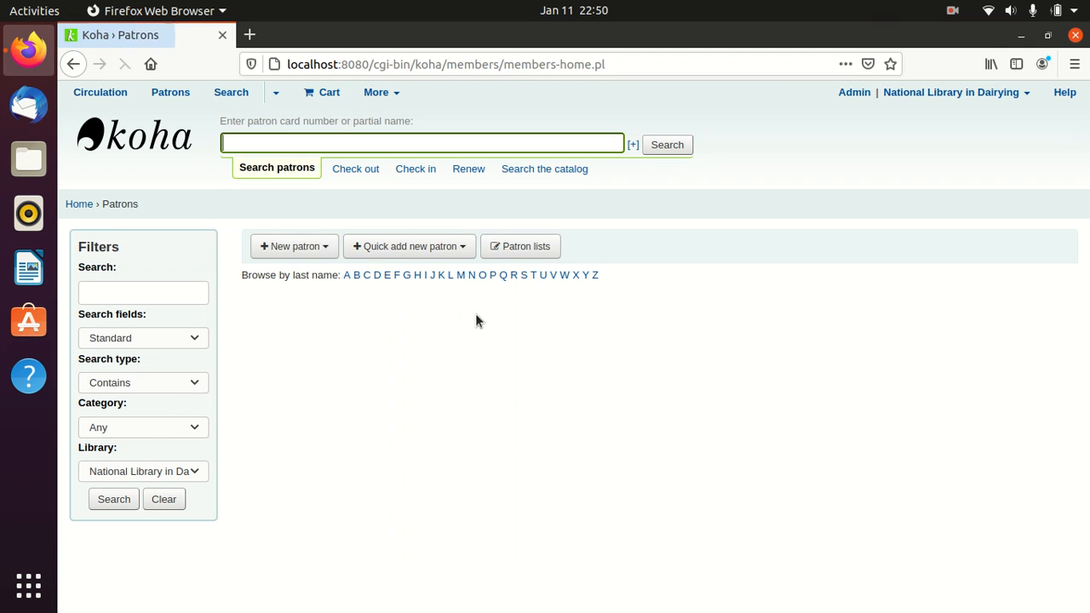
click(275, 249)
click(296, 281)
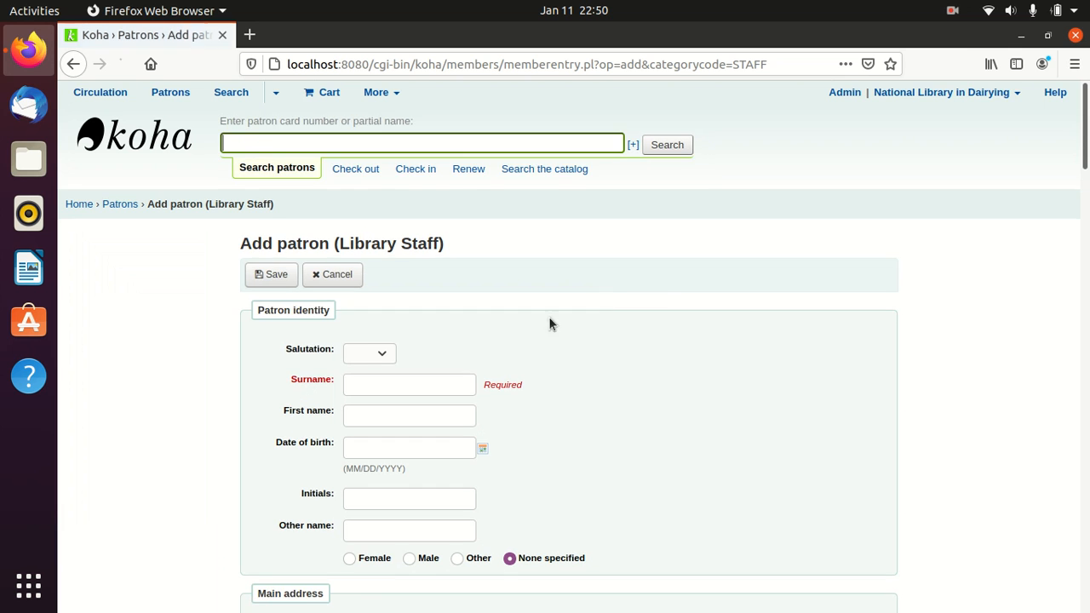
scroll(661, 290, down, 2)
click(385, 264)
click(368, 320)
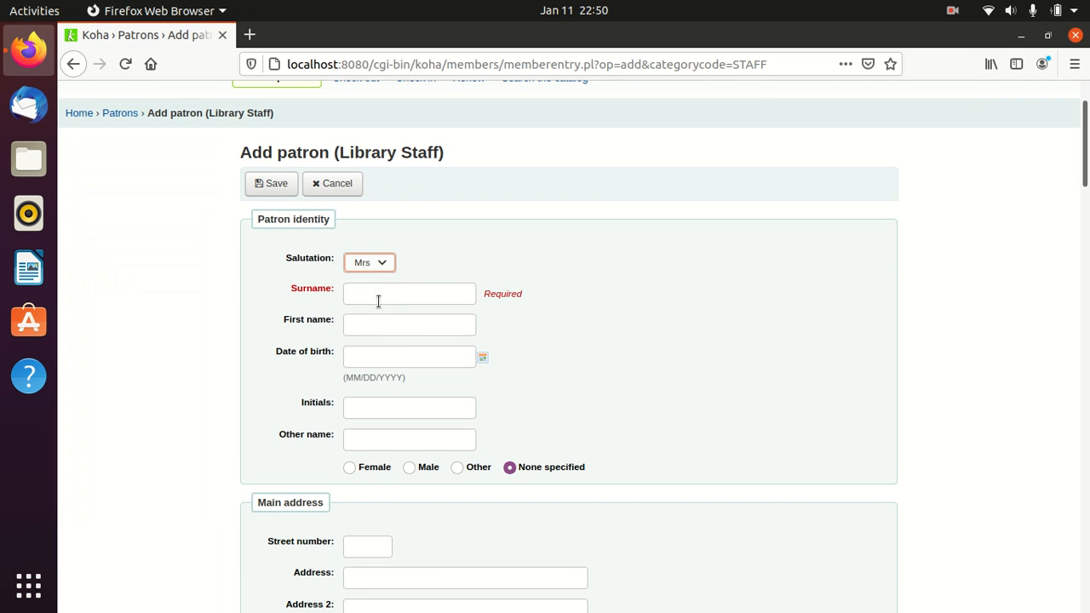
- Enter the patron's surname and first name, and set the gender to Female
click(378, 300)
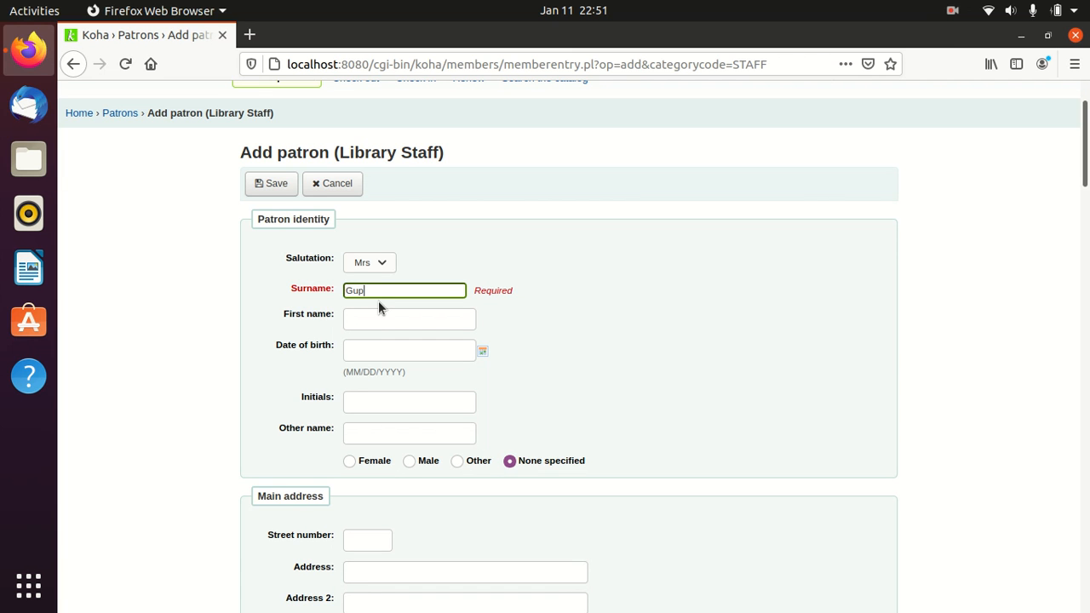
key(Tab)
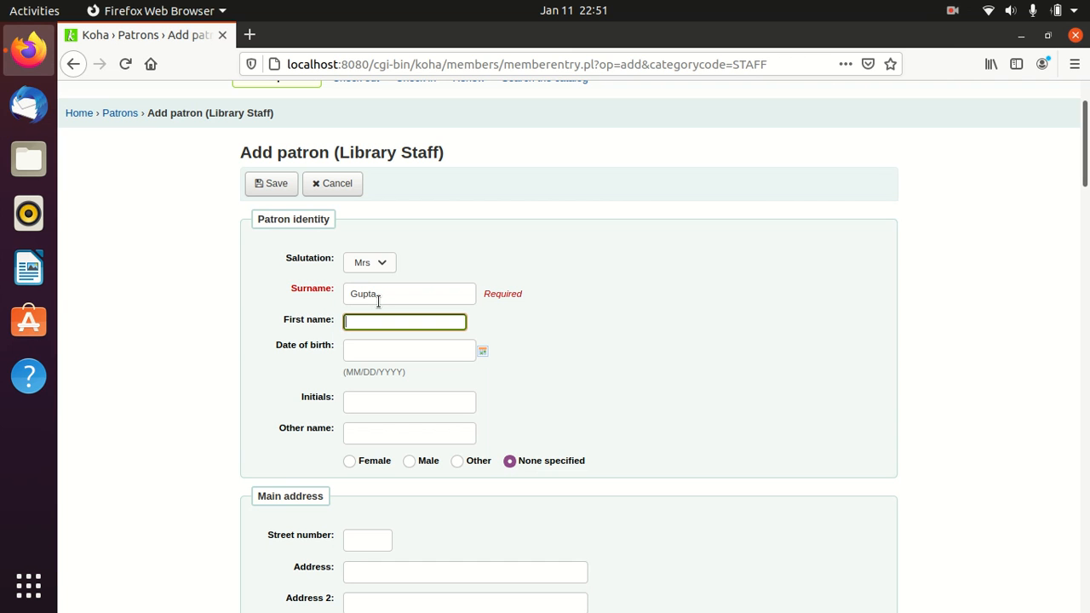
text(Neelam)
scroll(505, 351, down, 3)
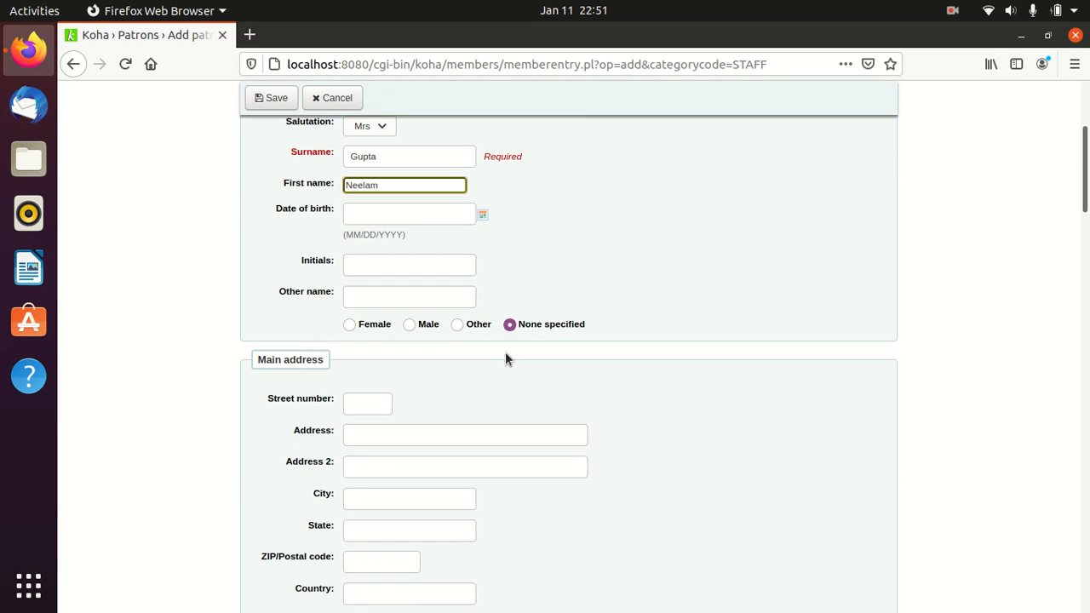
click(350, 326)
- Fill in the patron's street address and second address line
scroll(524, 375, down, 1)
scroll(524, 381, down, 2)
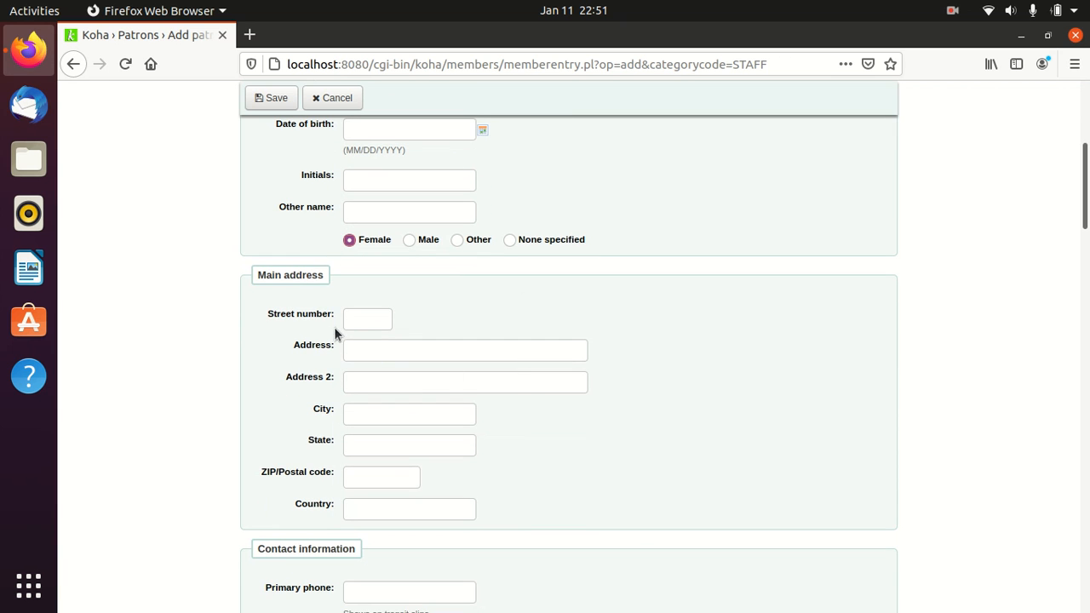
click(378, 348)
text(Stree)
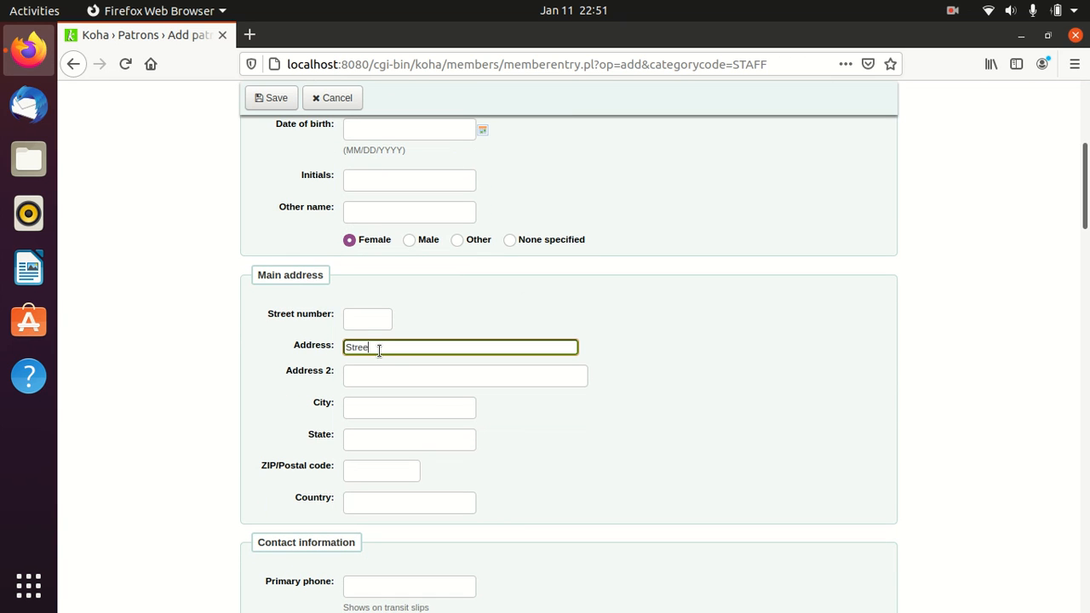
text(t 14)
click(377, 384)
text(Chanda)
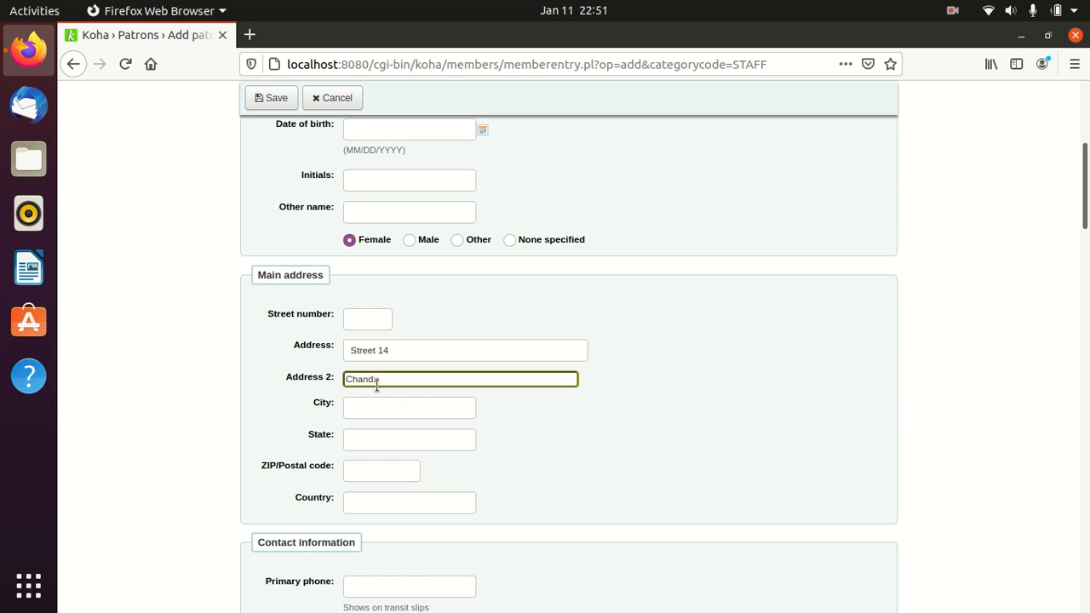
text(garh)
- Scroll down to Library management and enter the patron's card number
scroll(450, 447, down, 3)
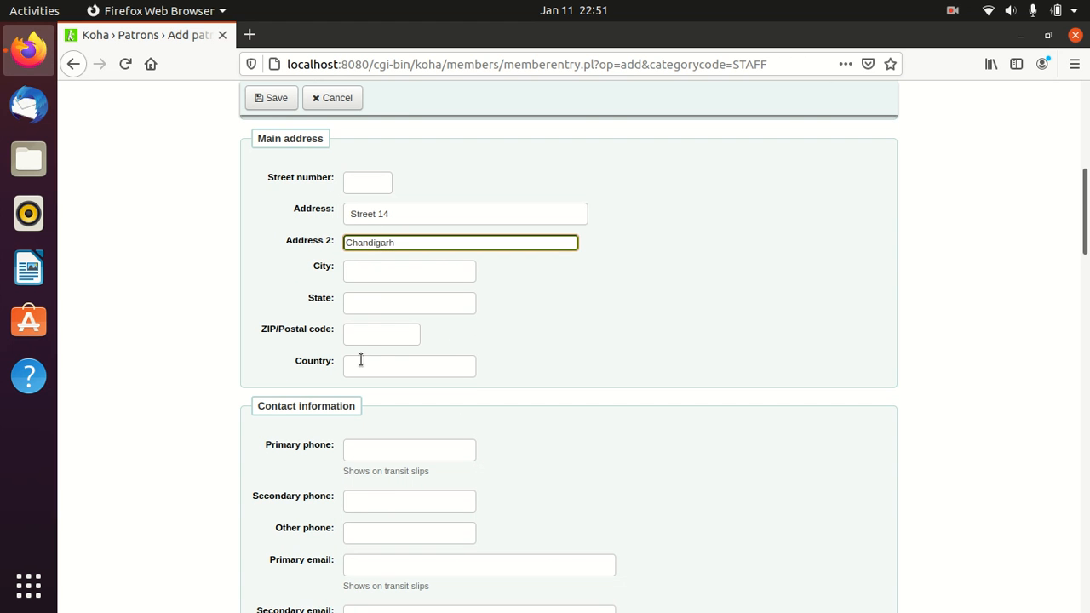
scroll(527, 357, down, 3)
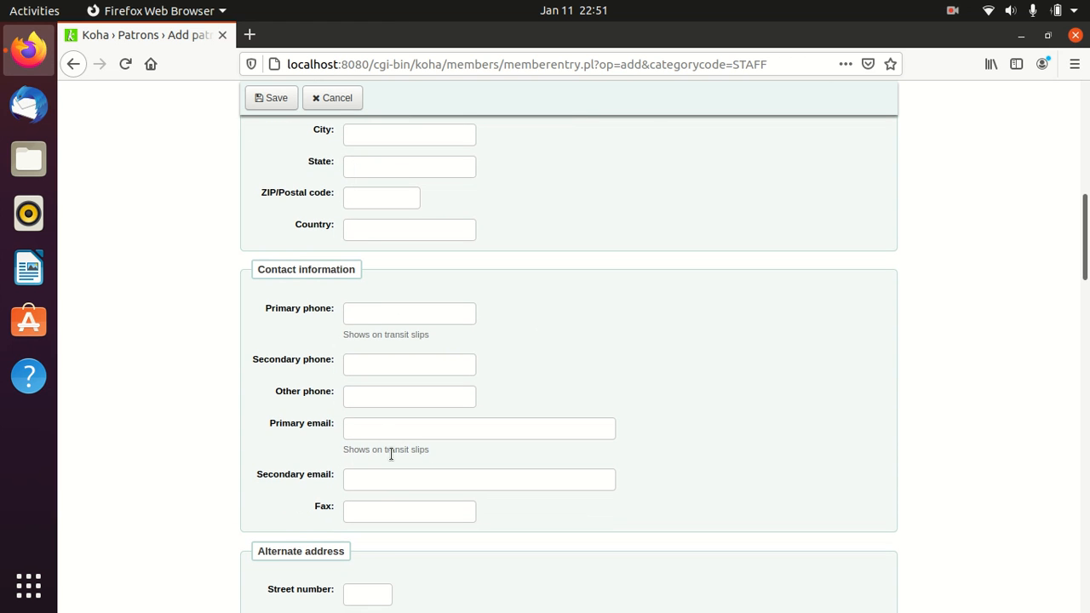
scroll(391, 454, down, 3)
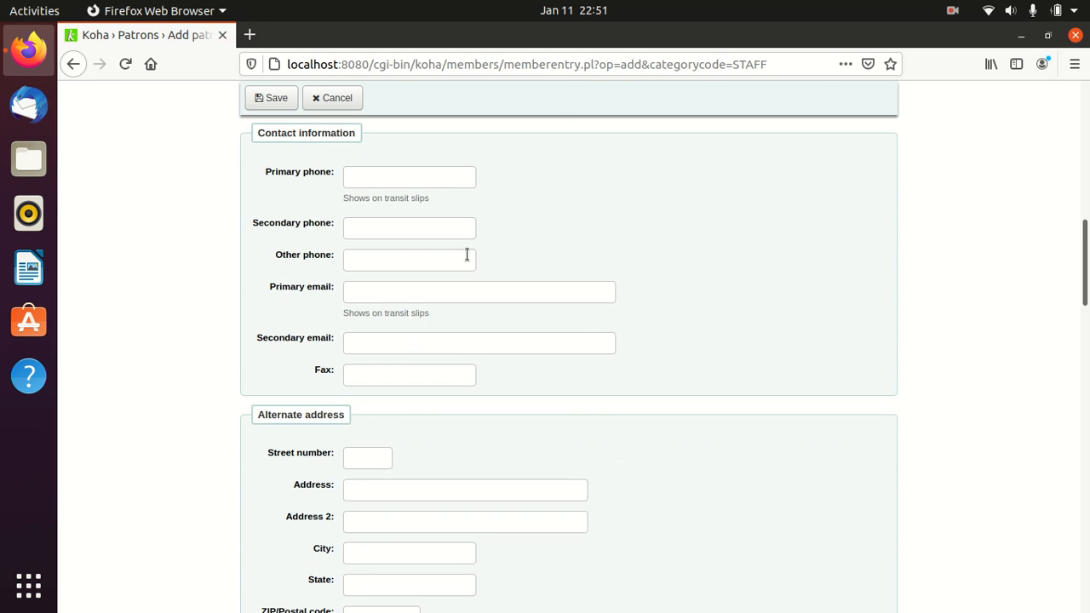
scroll(471, 373, down, 3)
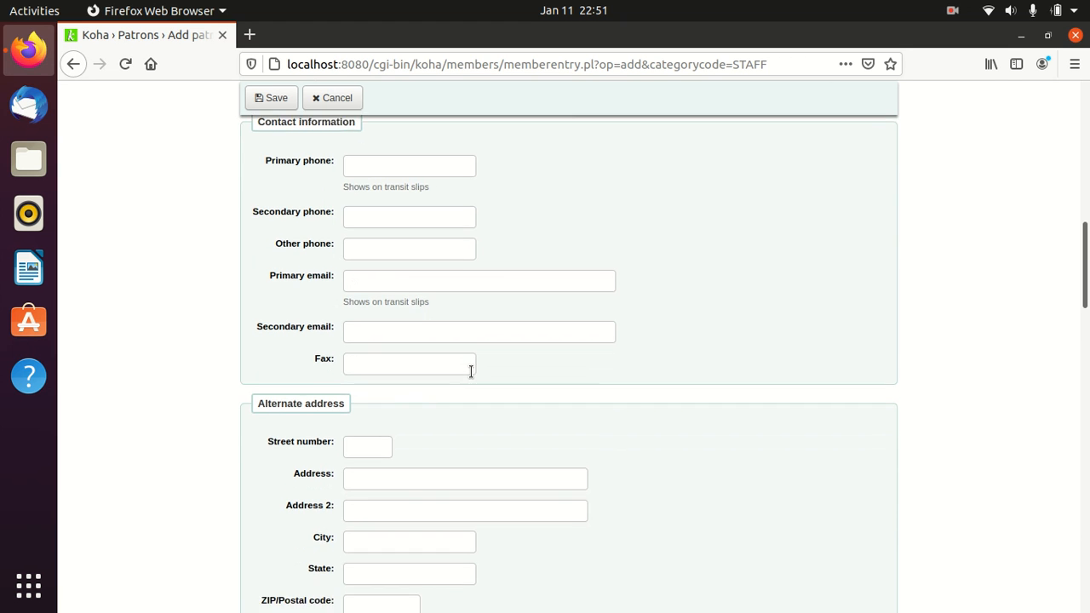
scroll(432, 264, down, 3)
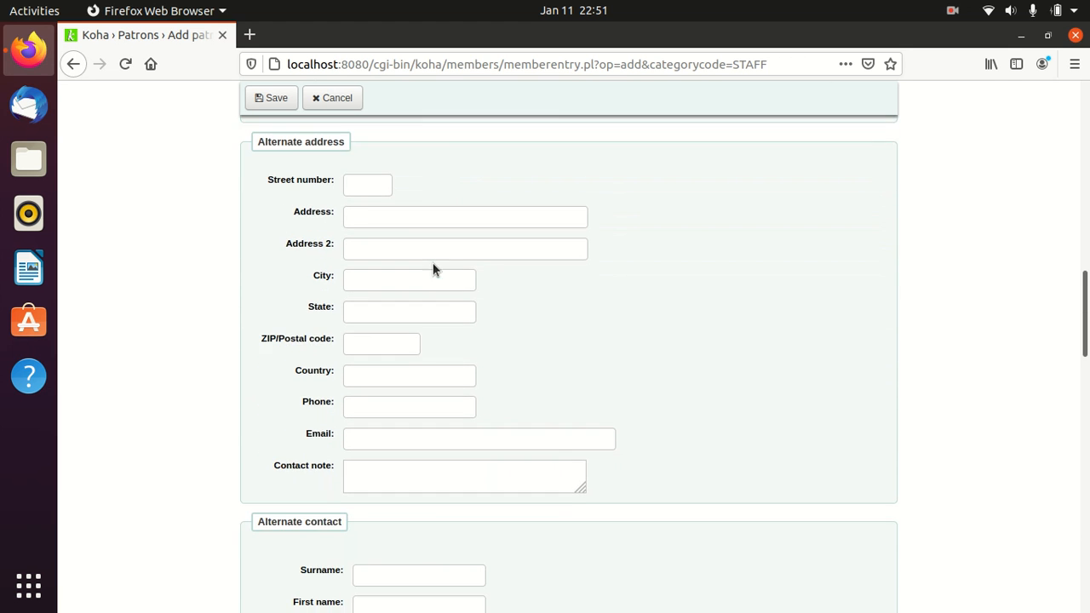
scroll(412, 210, down, 9)
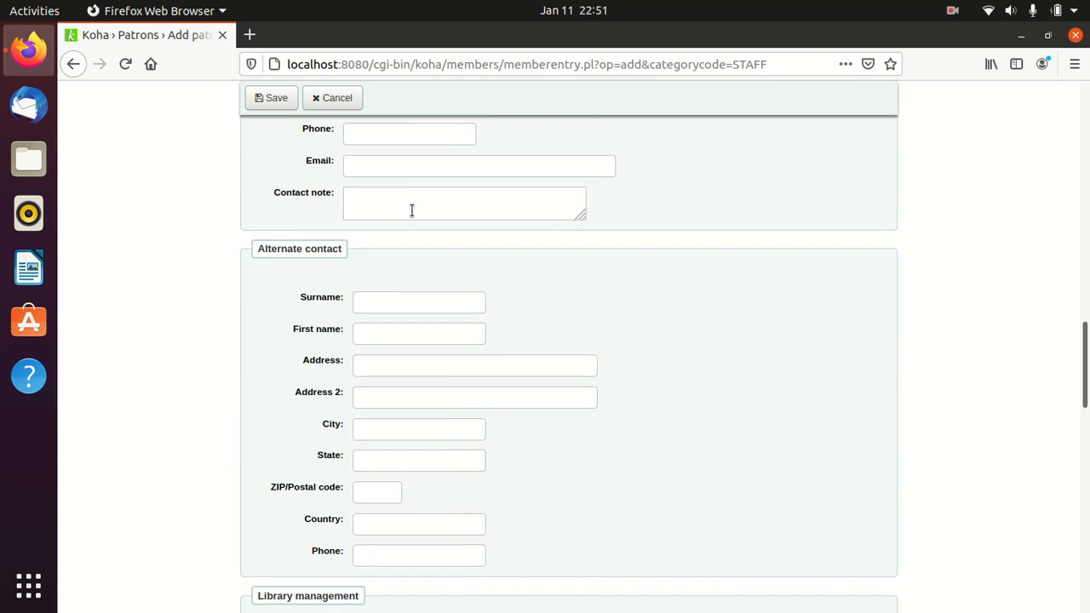
scroll(411, 209, down, 6)
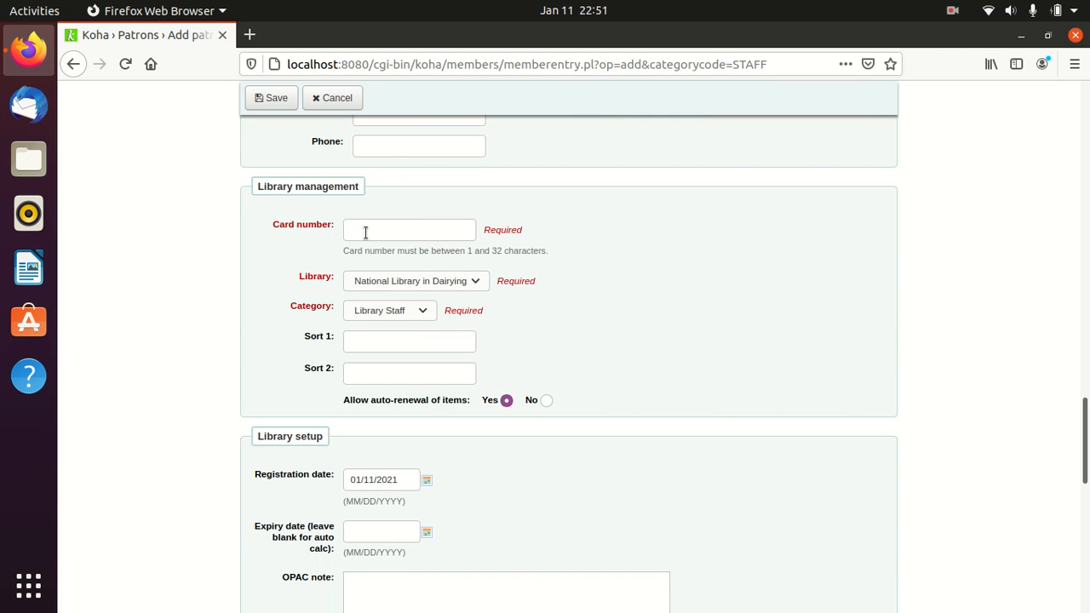
click(365, 231)
text(6)
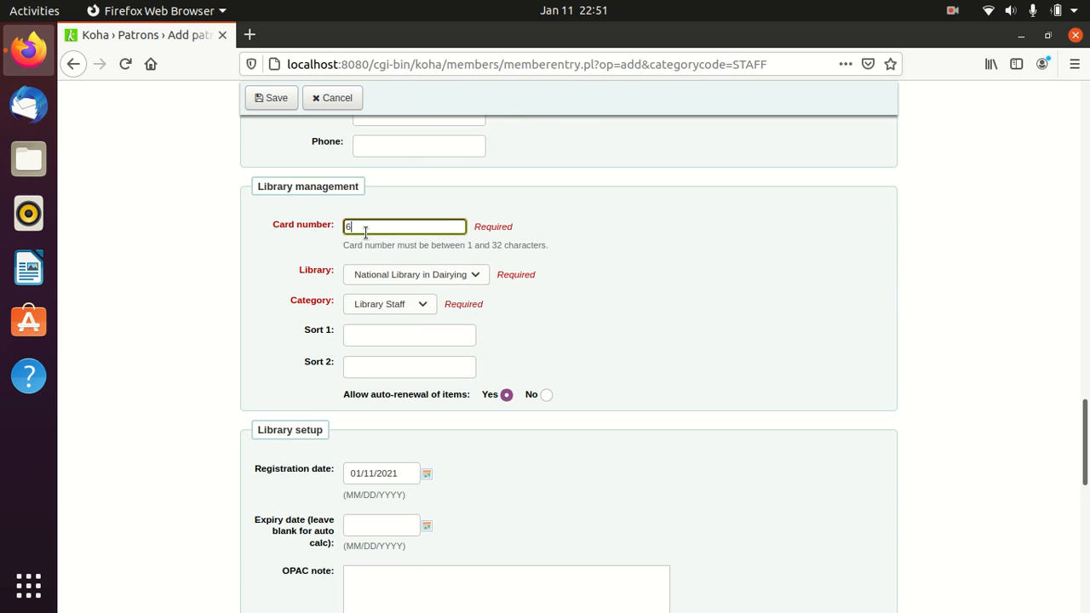
click(691, 286)
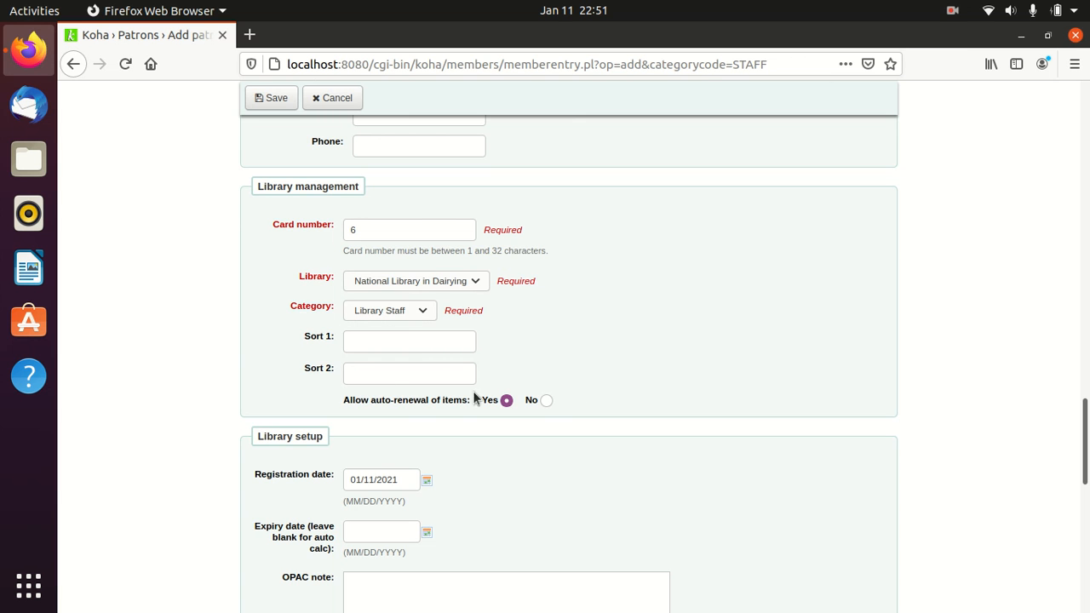
- Set auto-renewal of items to No and pick 01/13/2021 as the registration date
click(545, 399)
scroll(642, 370, down, 3)
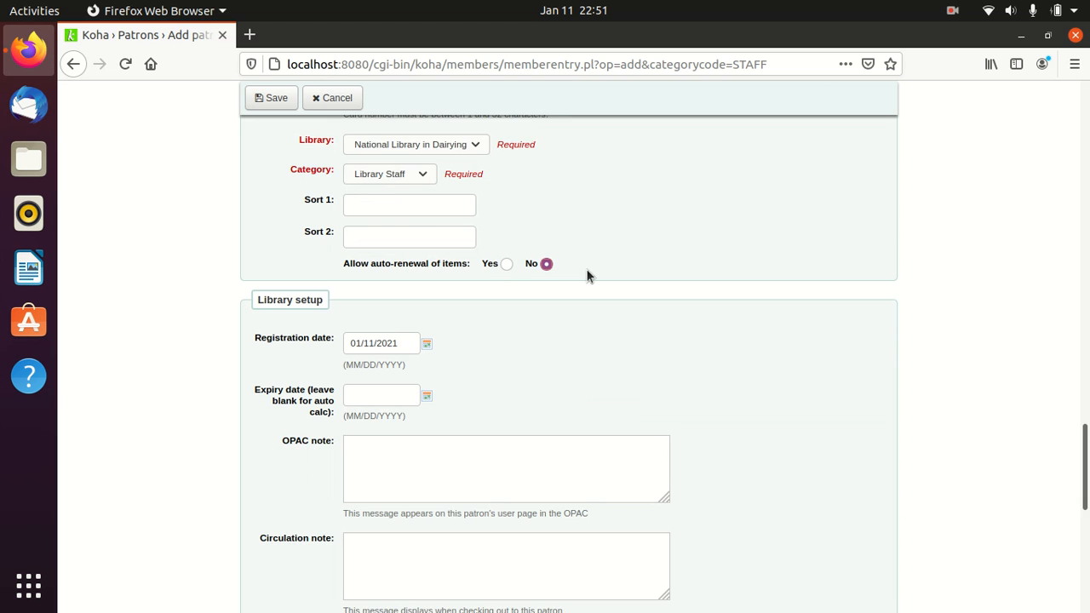
scroll(586, 275, down, 2)
click(431, 254)
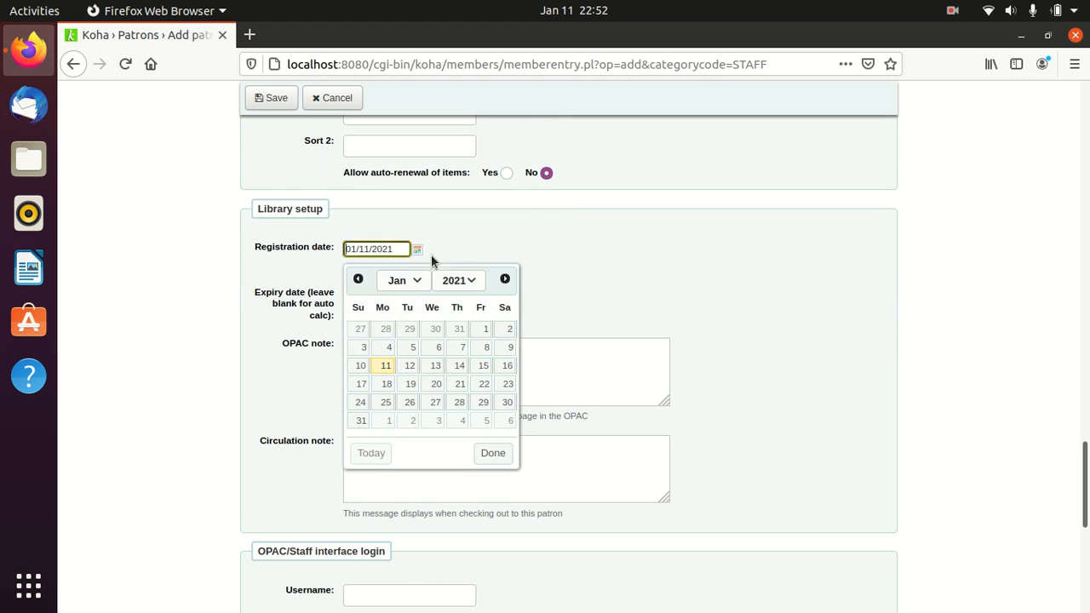
click(435, 367)
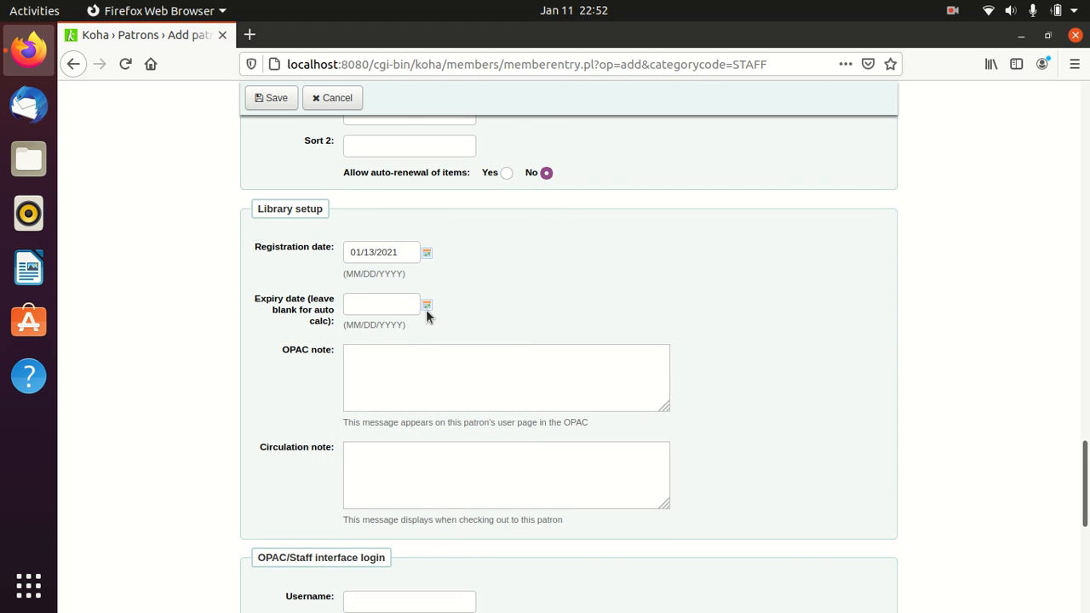
- Pick 01/12/2022 from the Expiry date calendar, then move through the OPAC and circulation note fields
click(426, 305)
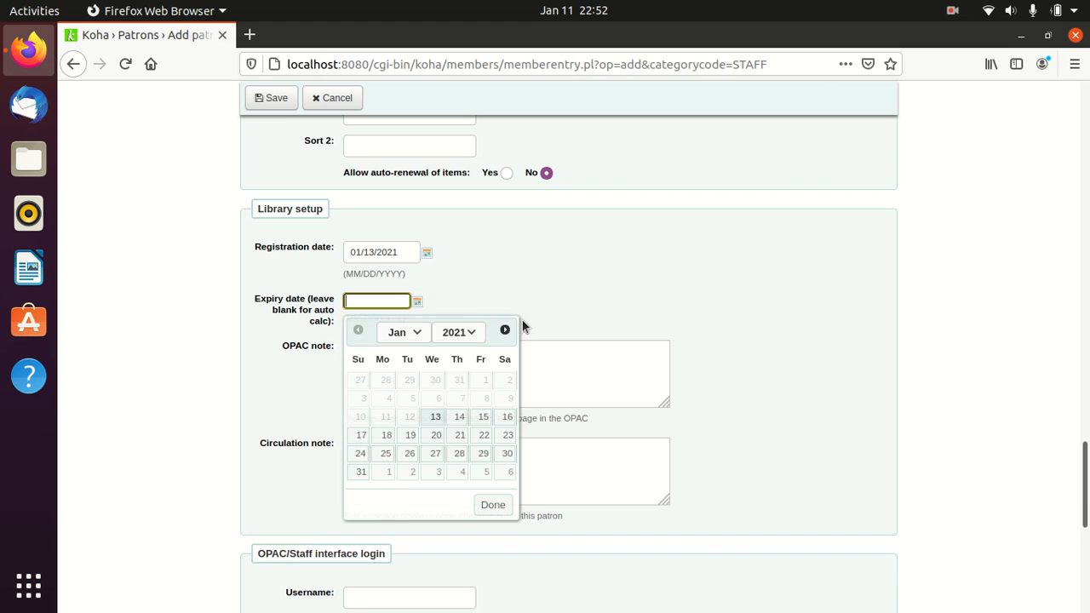
click(474, 332)
click(452, 375)
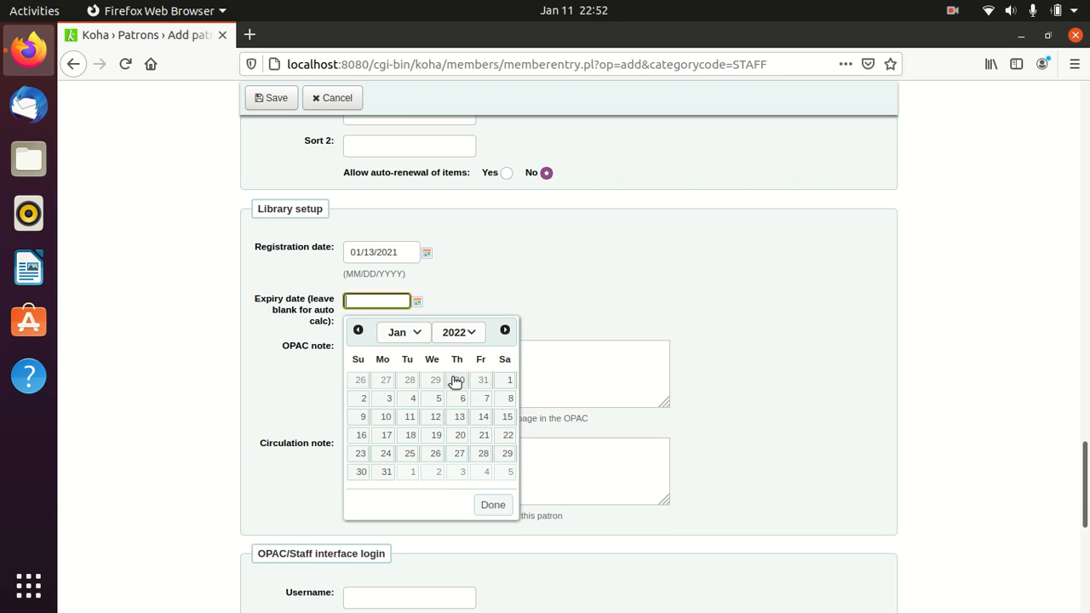
click(436, 417)
scroll(646, 347, down, 2)
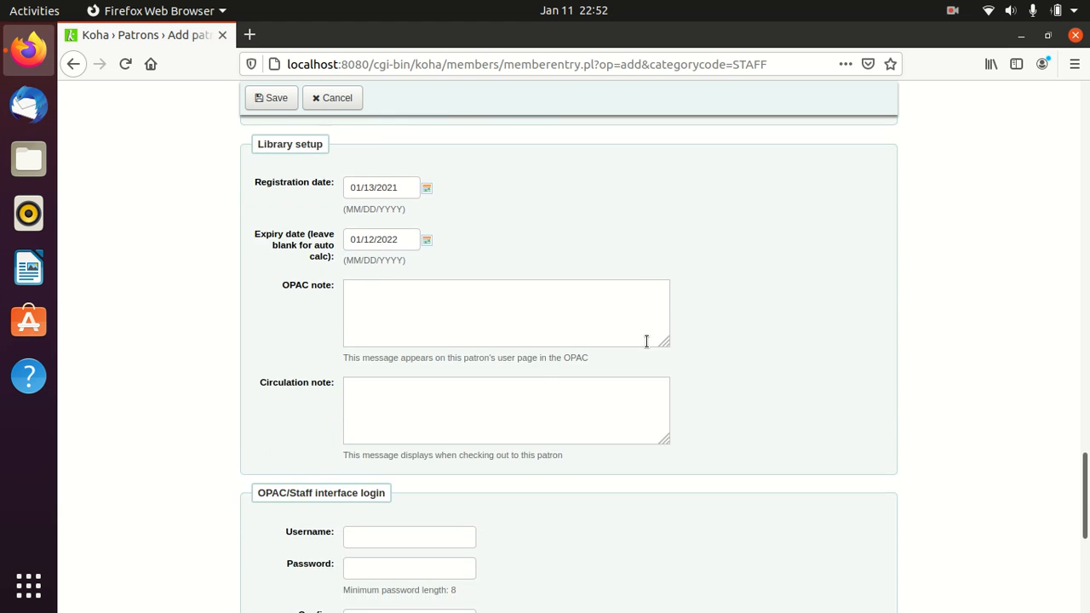
click(384, 297)
click(385, 375)
scroll(581, 355, down, 4)
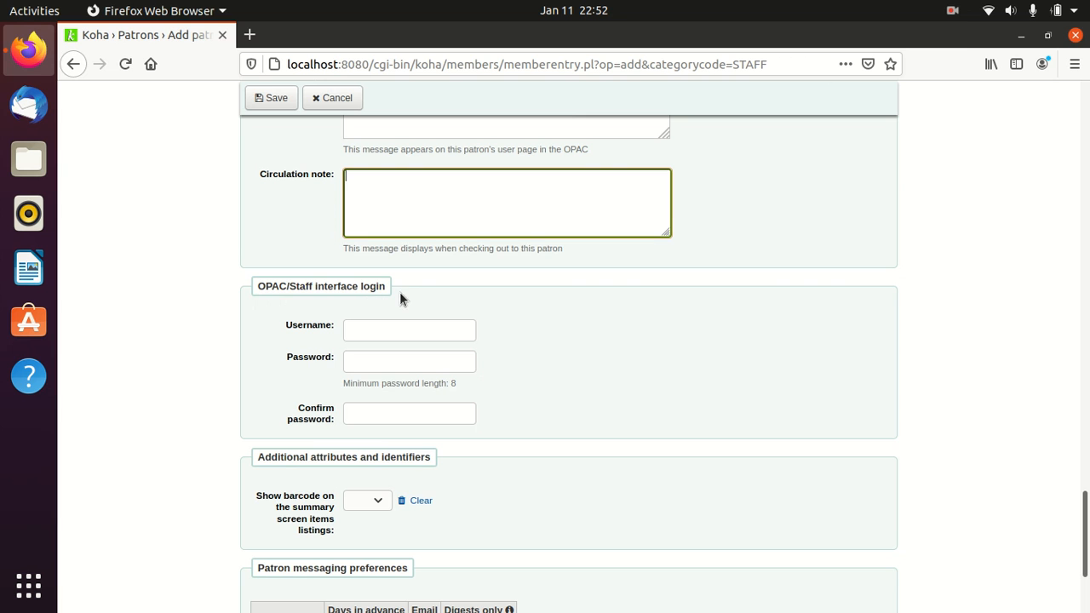
- Enter the staff login username, the password and its confirmation, then save the patron record
click(388, 328)
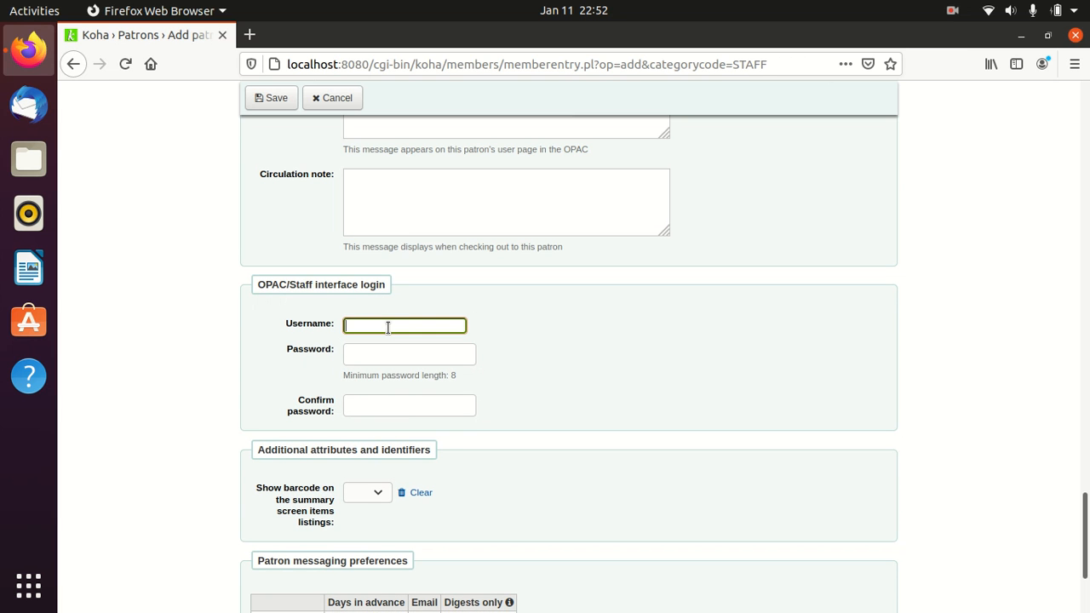
text(Neelam)
click(374, 354)
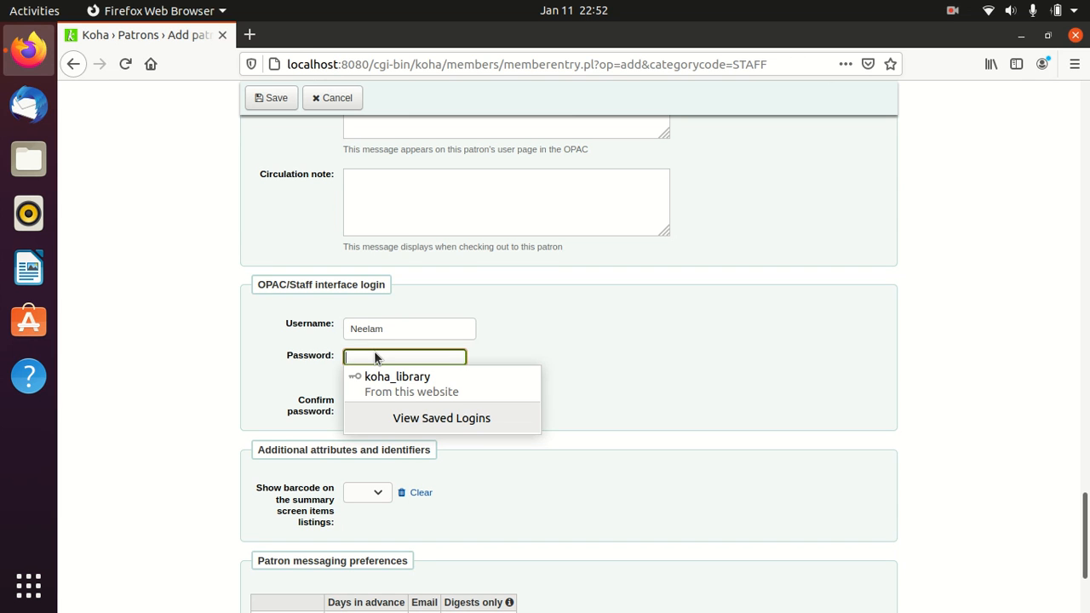
text(******)
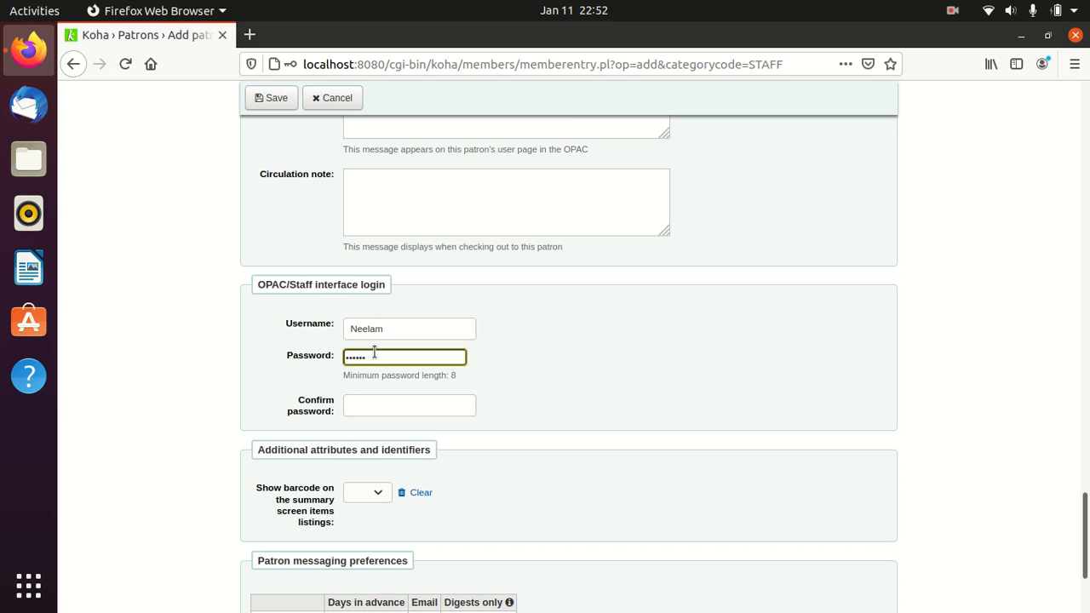
text(**)
click(374, 409)
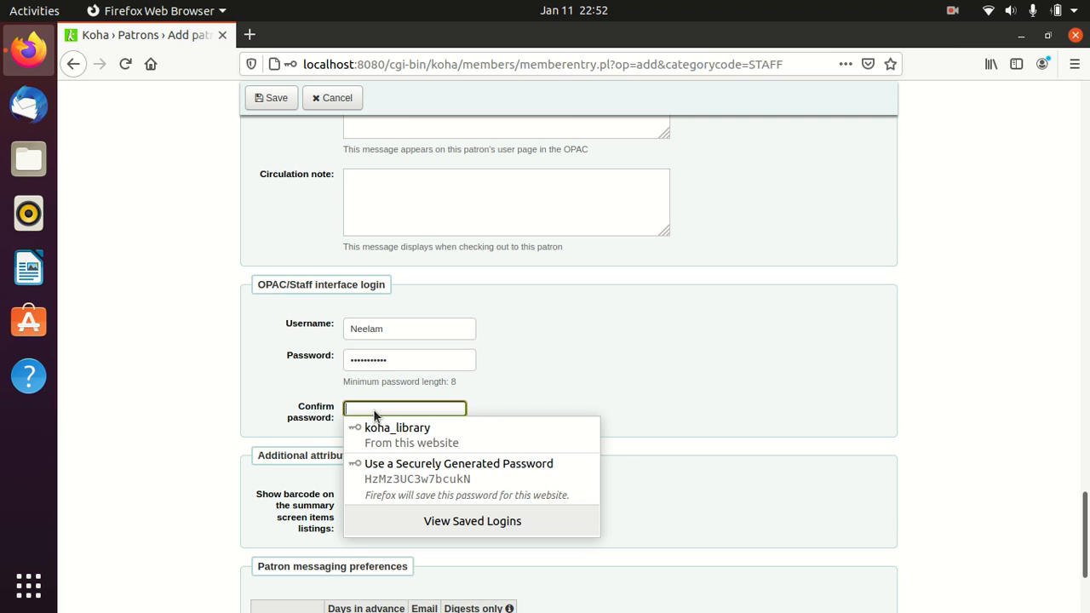
text(******)
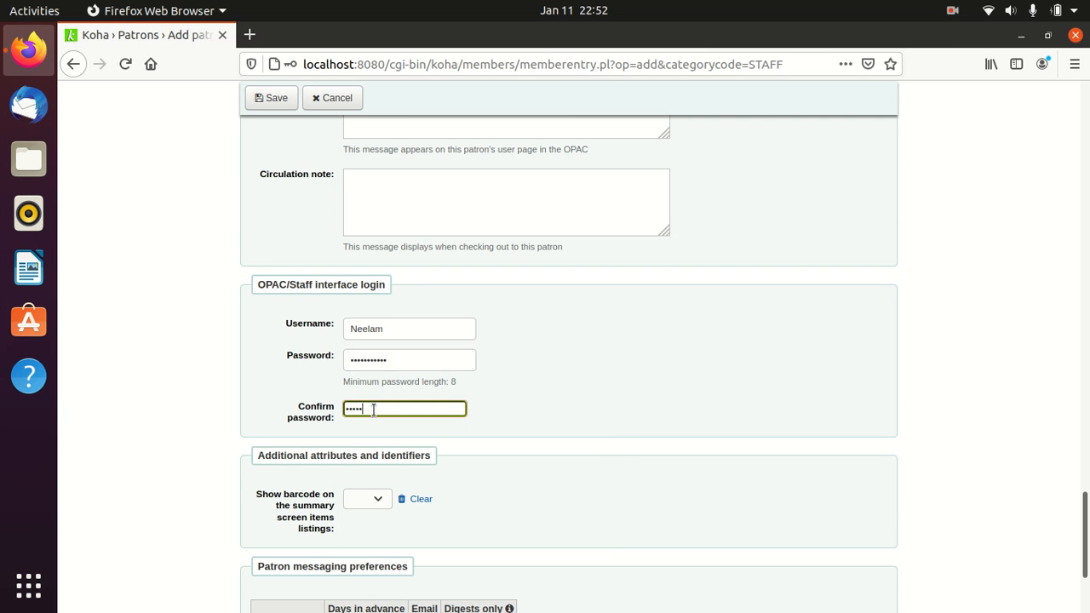
text(**)
click(739, 381)
scroll(739, 381, down, 4)
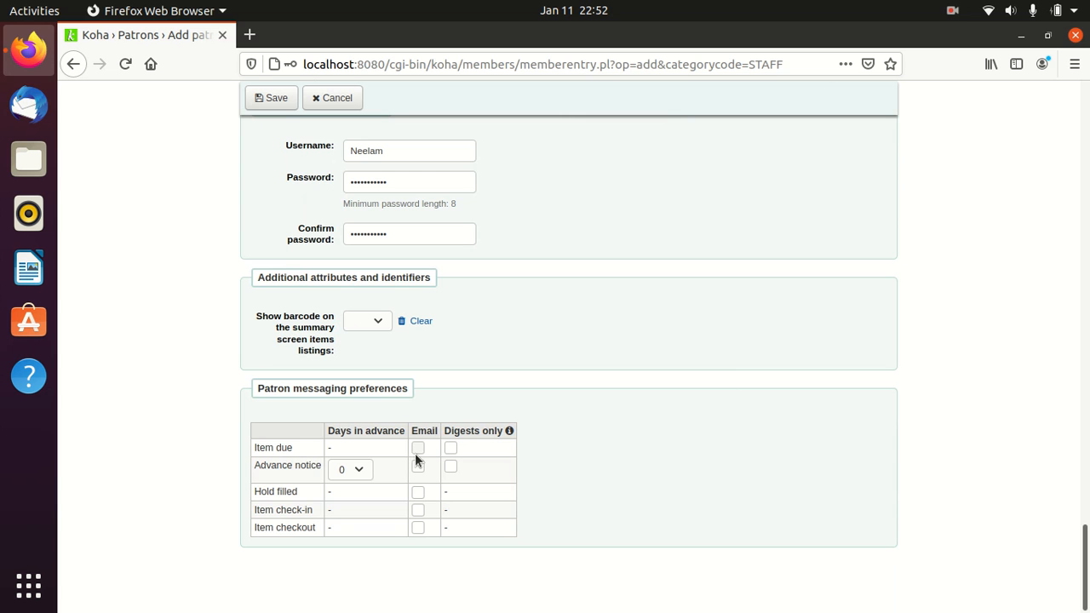
scroll(414, 495, up, 4)
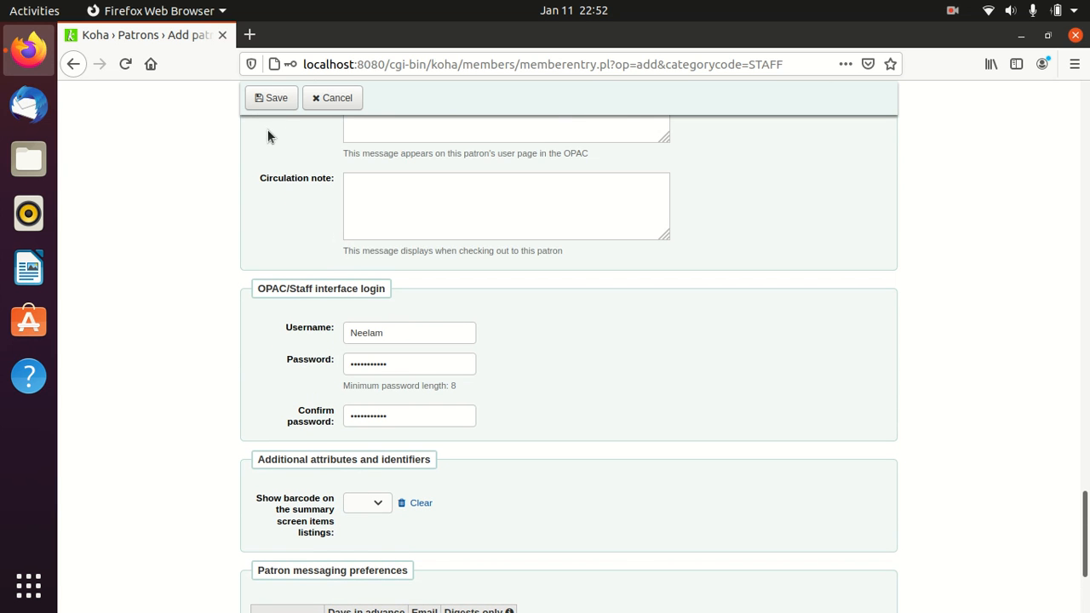
click(276, 109)
- Decline Firefox's password prompt, then choose Set permissions from the patron's More menu
click(329, 235)
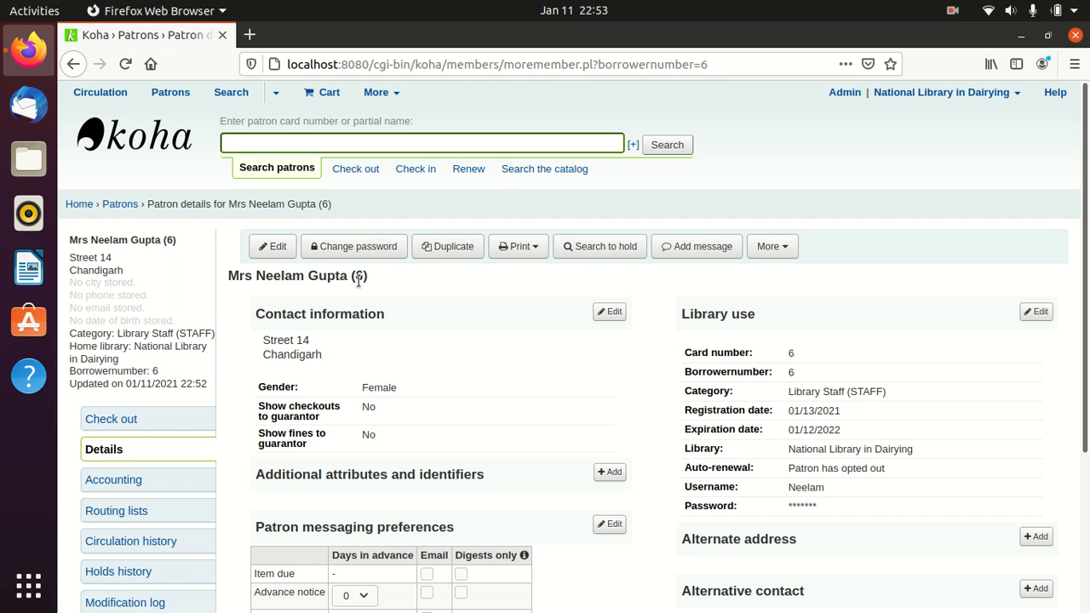
scroll(358, 281, down, 3)
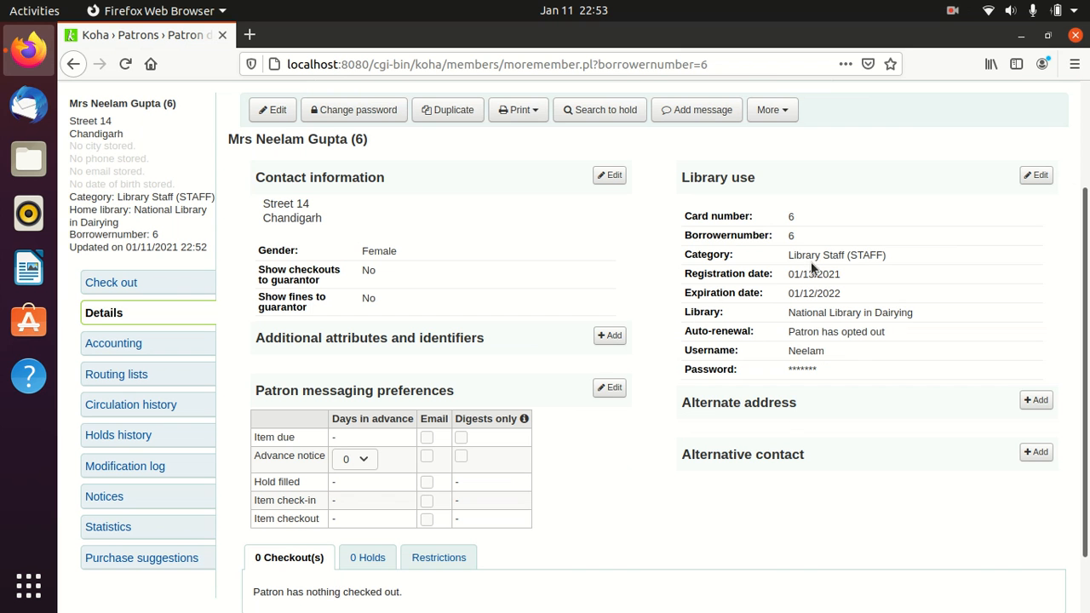
scroll(674, 480, up, 3)
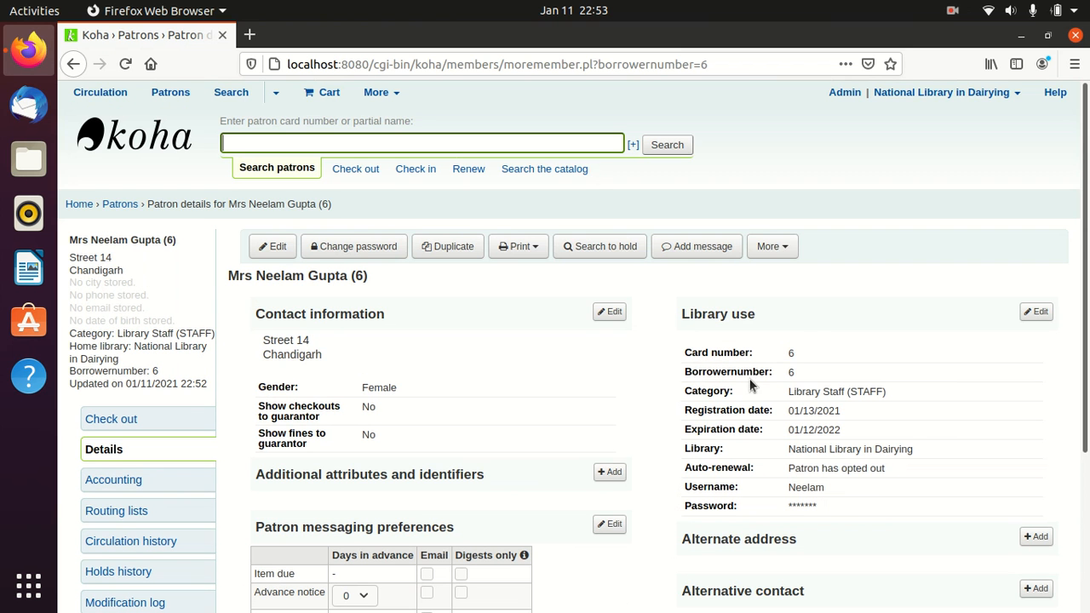
click(792, 247)
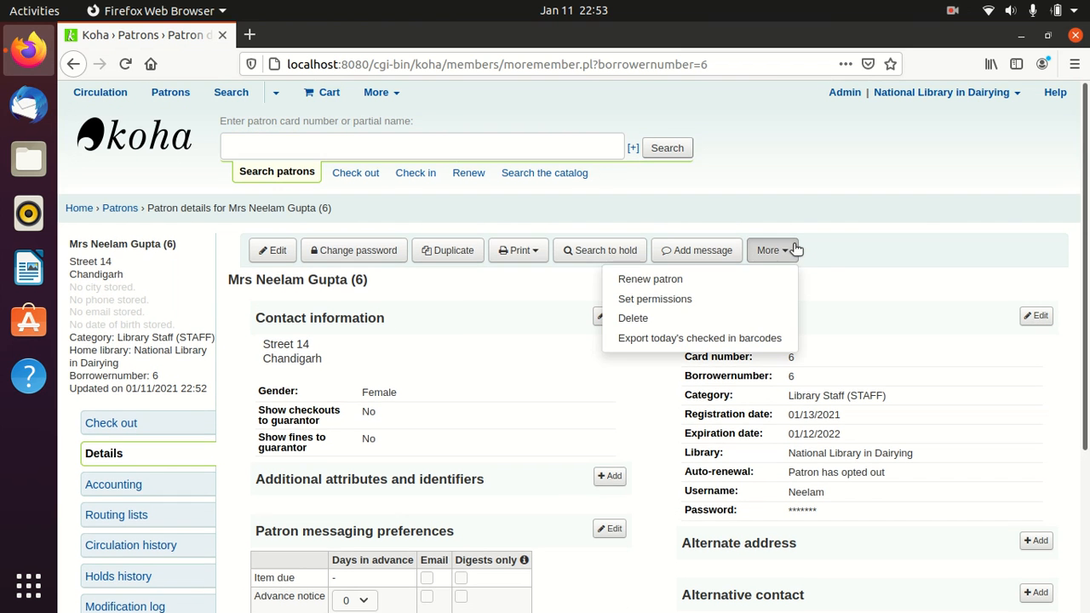
click(656, 299)
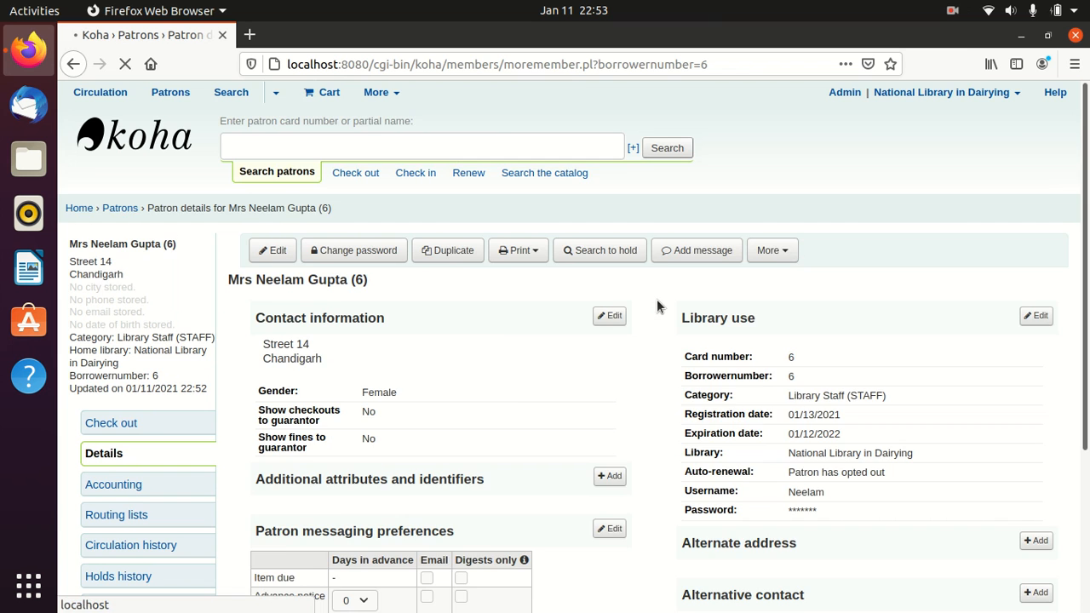
scroll(657, 299, down, 1)
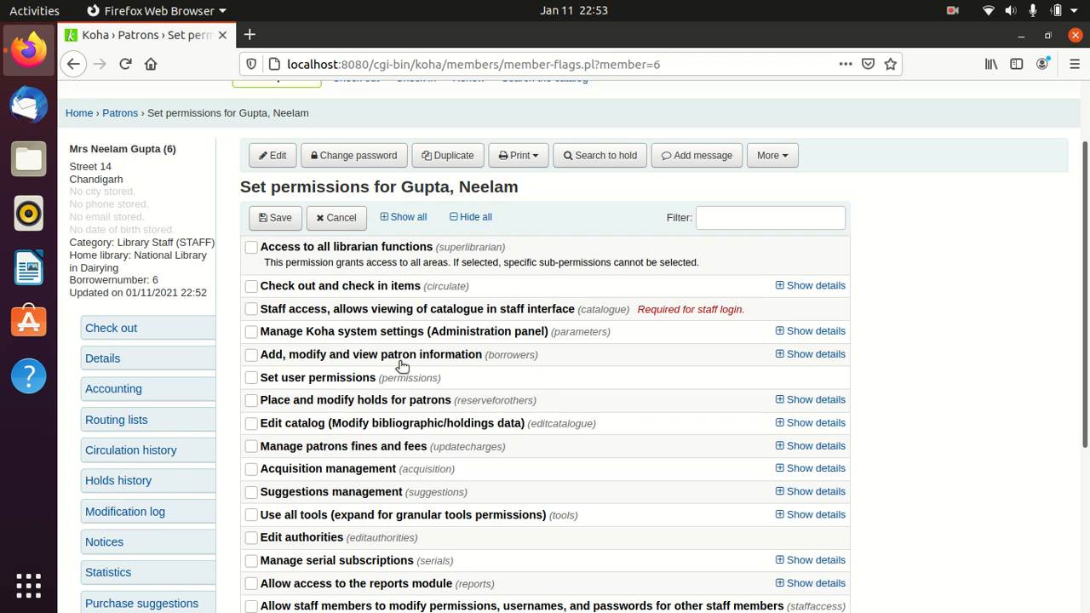
- Tick the circulate, catalogue (Staff access) and borrowers permission boxes, including all their sub-permissions
scroll(374, 365, down, 1)
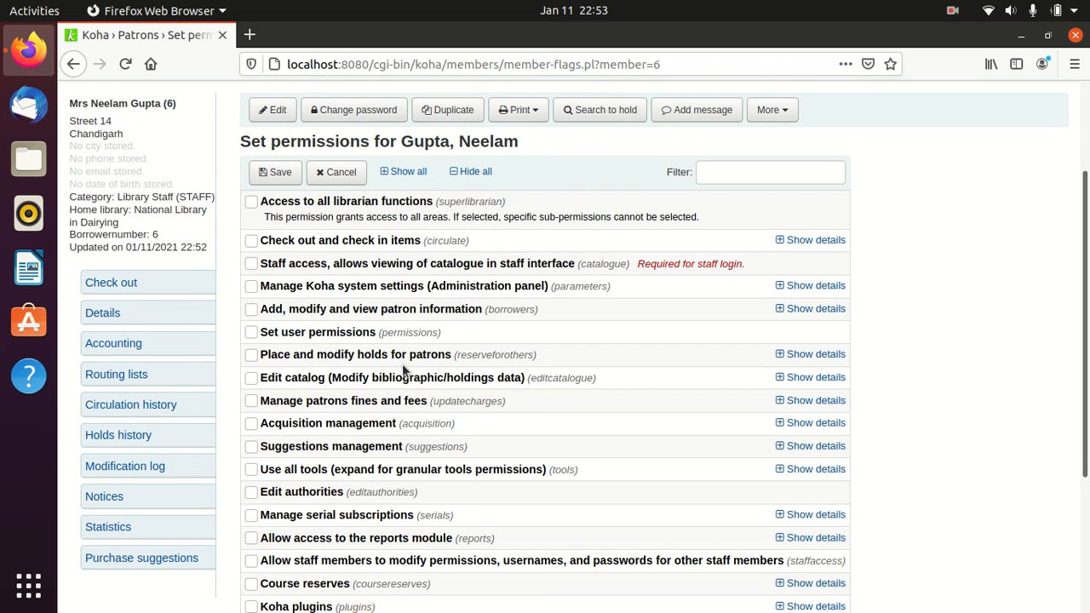
click(271, 244)
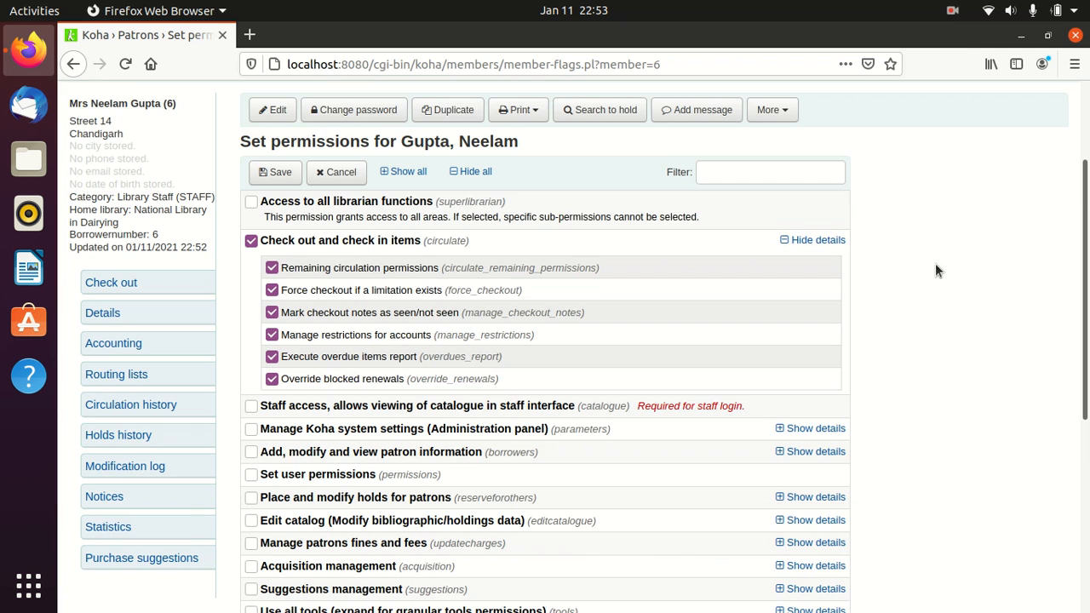
scroll(935, 270, down, 2)
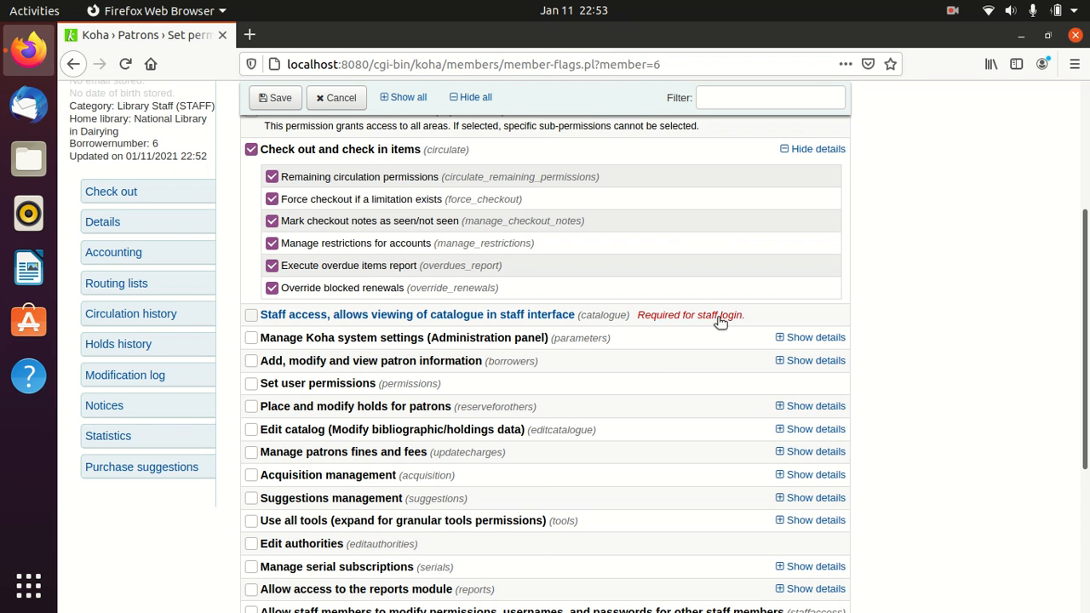
click(251, 315)
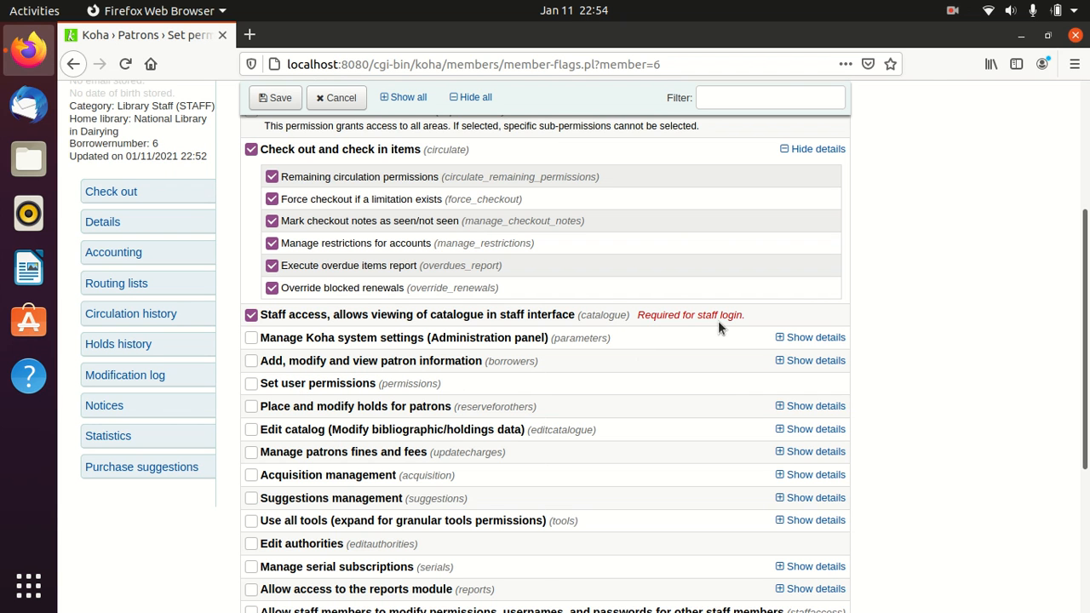
scroll(718, 320, down, 1)
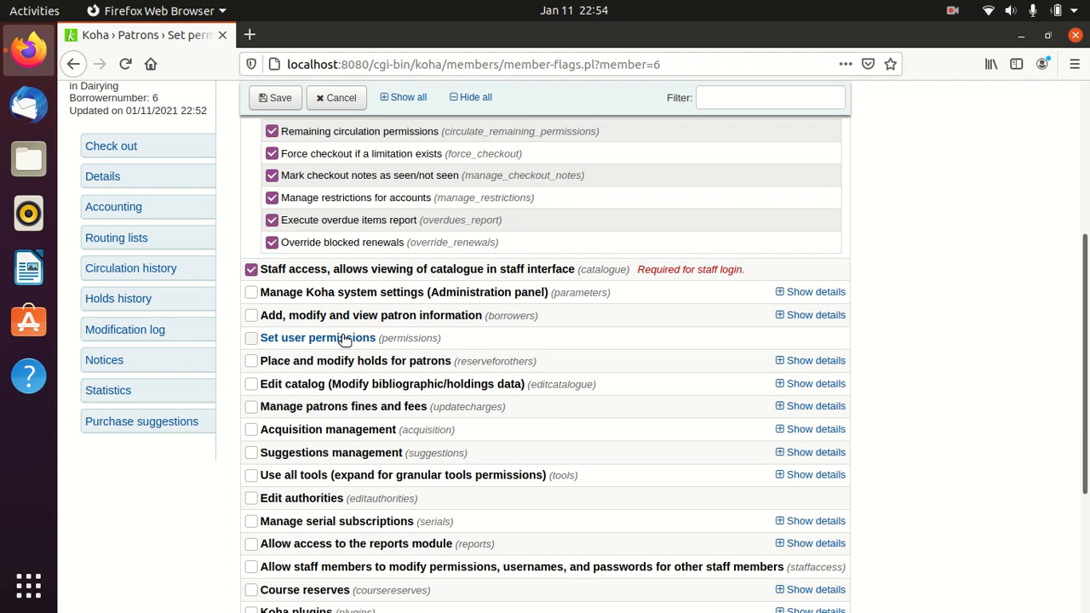
click(251, 316)
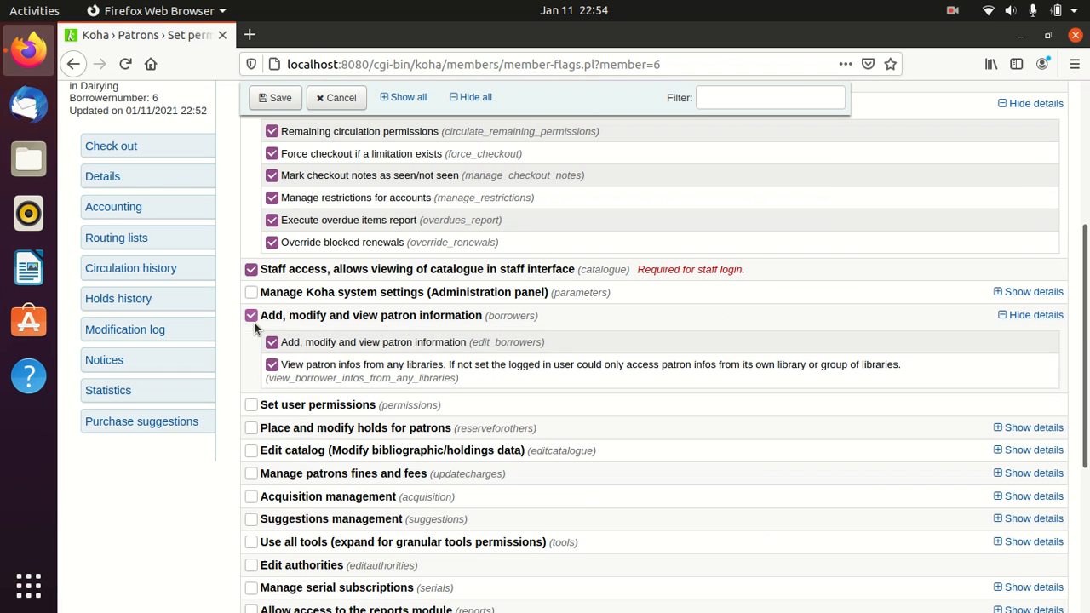
scroll(290, 447, down, 3)
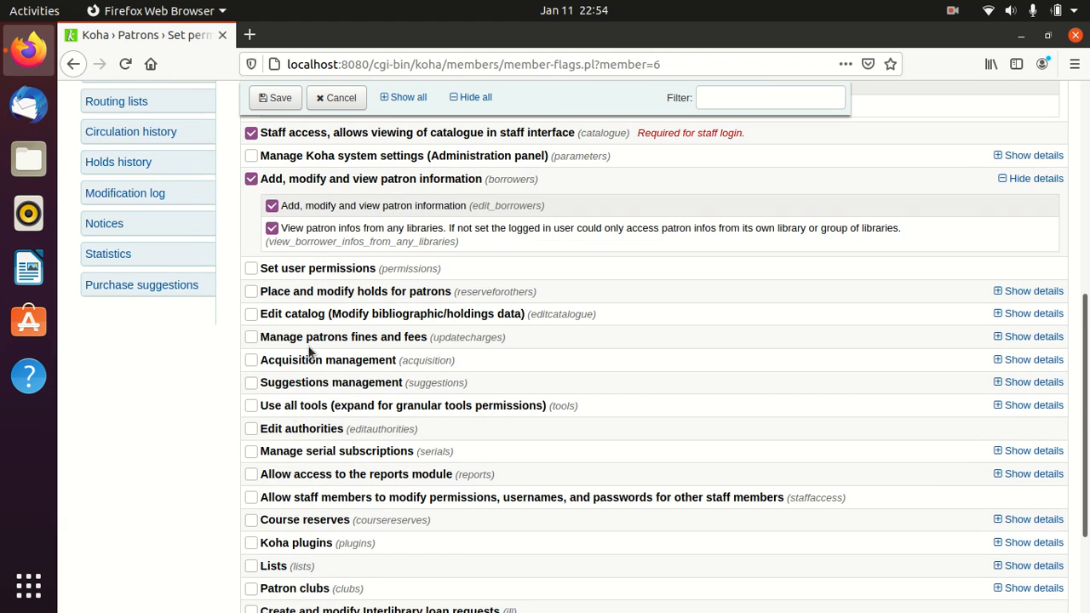
scroll(370, 415, down, 2)
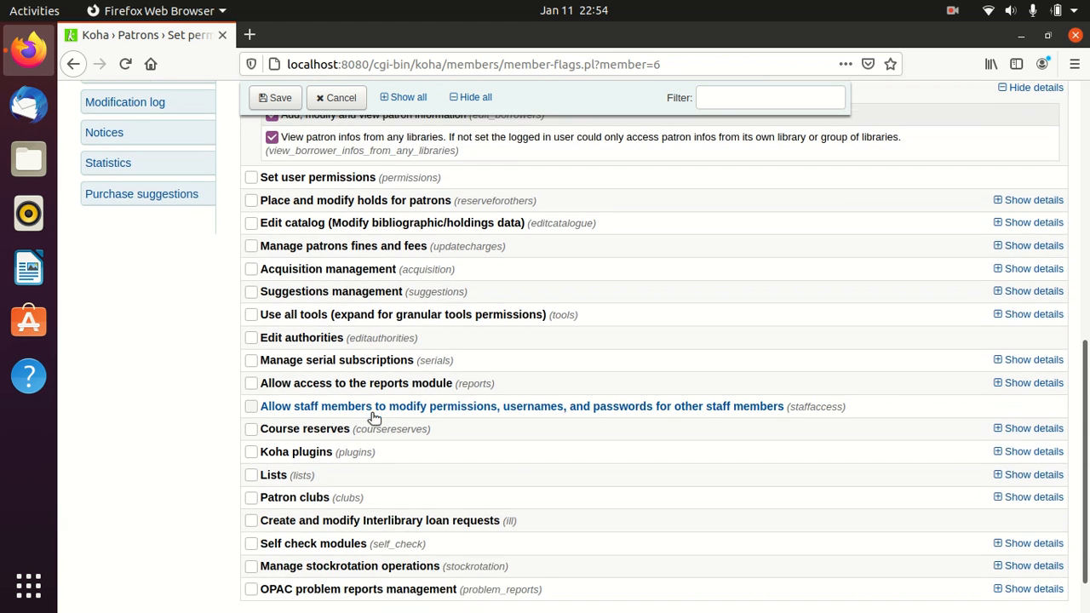
scroll(370, 412, up, 2)
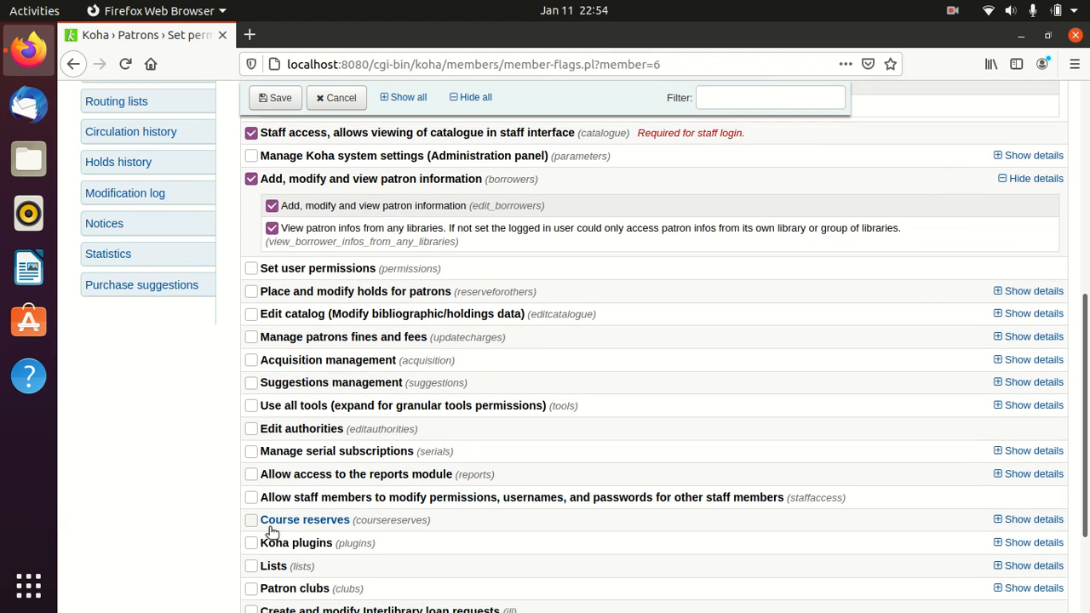
scroll(563, 396, up, 7)
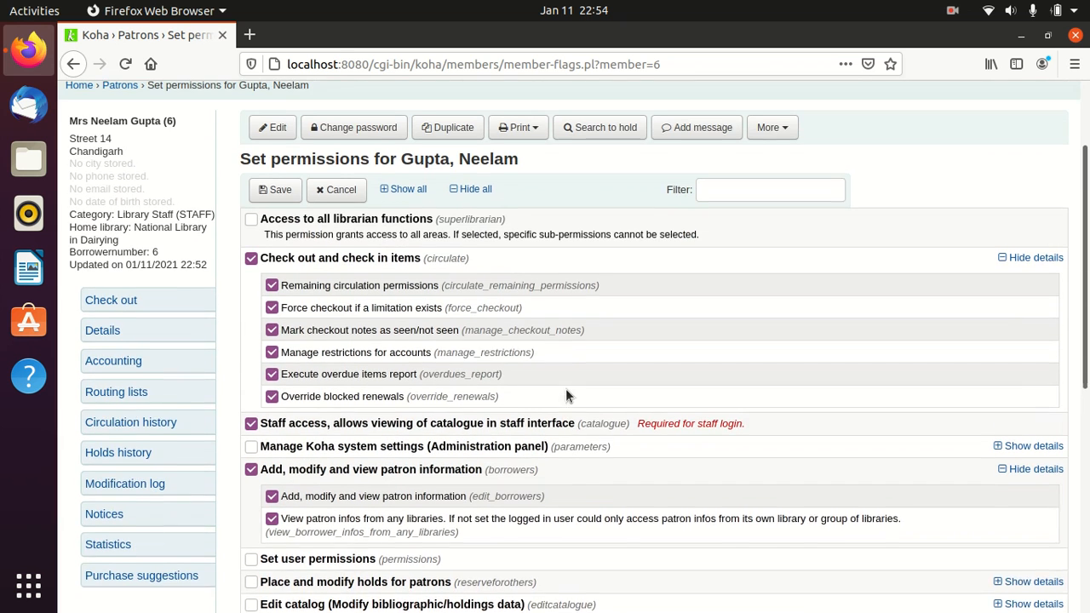
scroll(542, 366, up, 2)
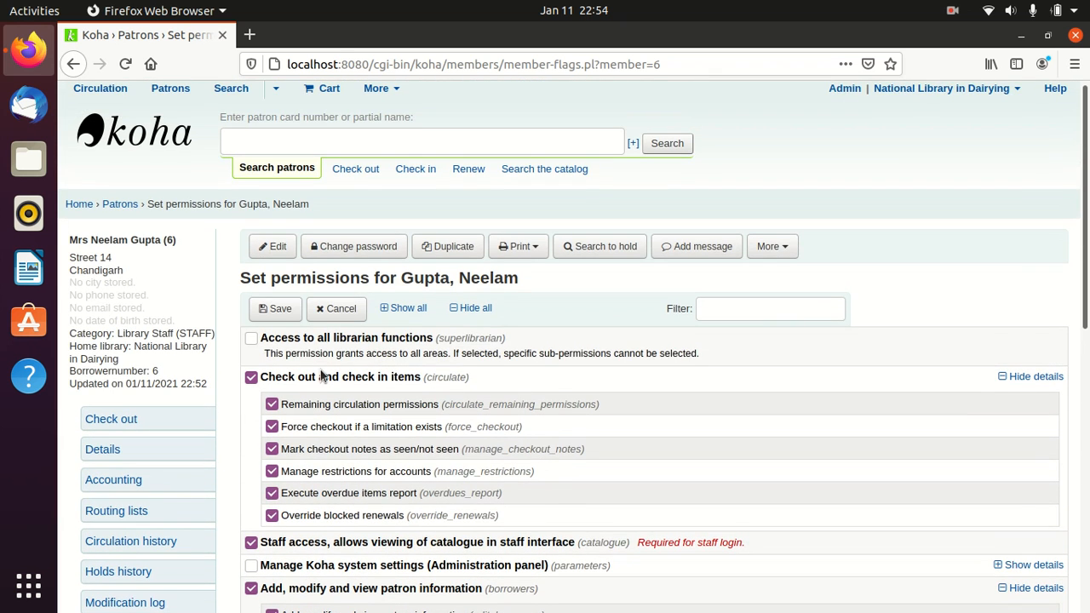
- Save the staff patron's permissions, then log the administrator out from the account menu
click(280, 309)
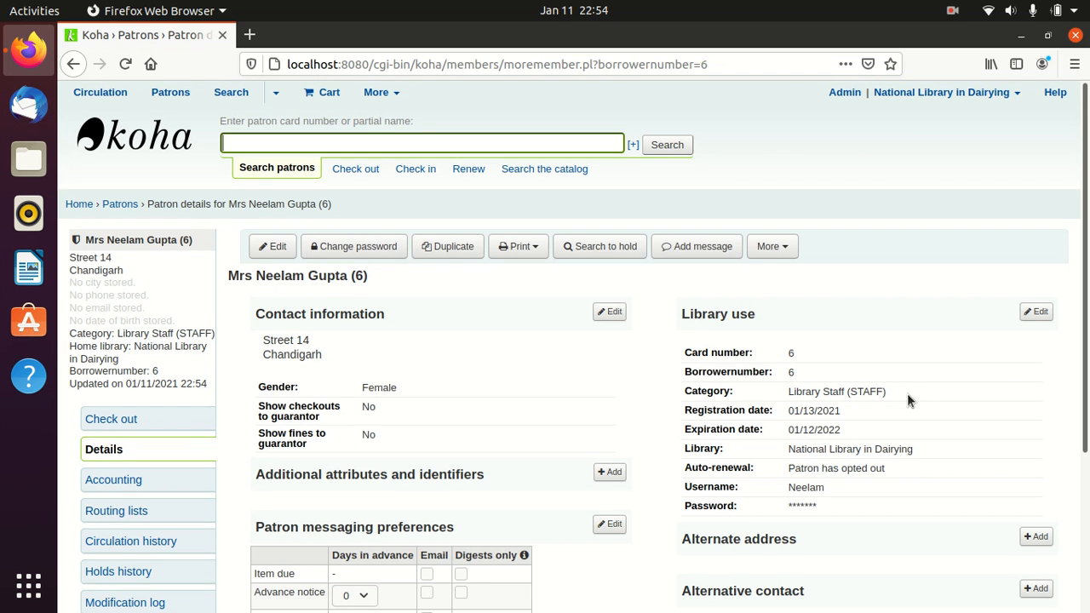
scroll(906, 401, down, 2)
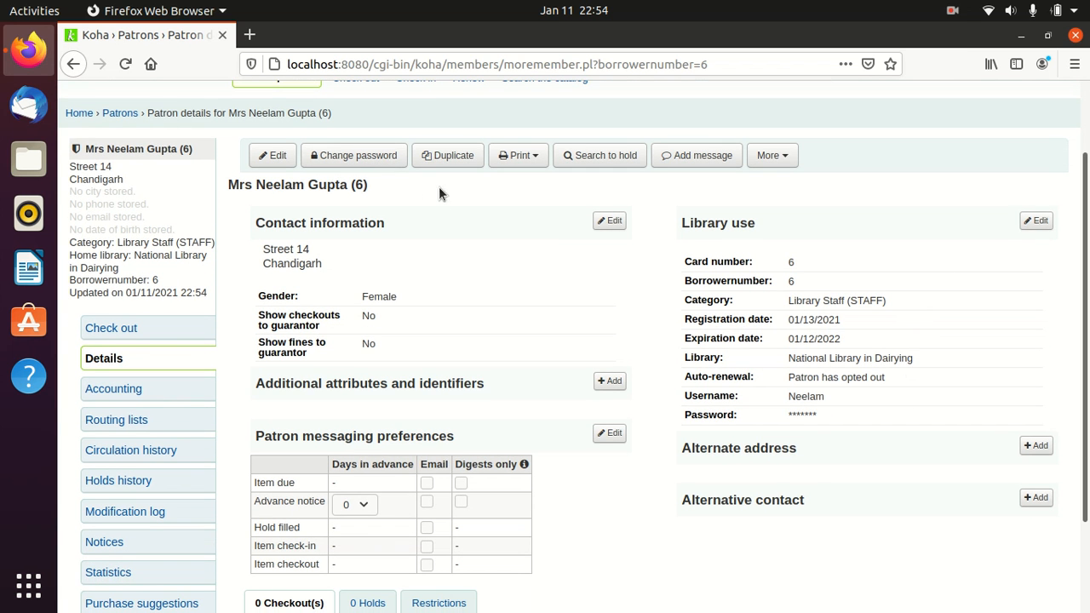
scroll(829, 216, up, 2)
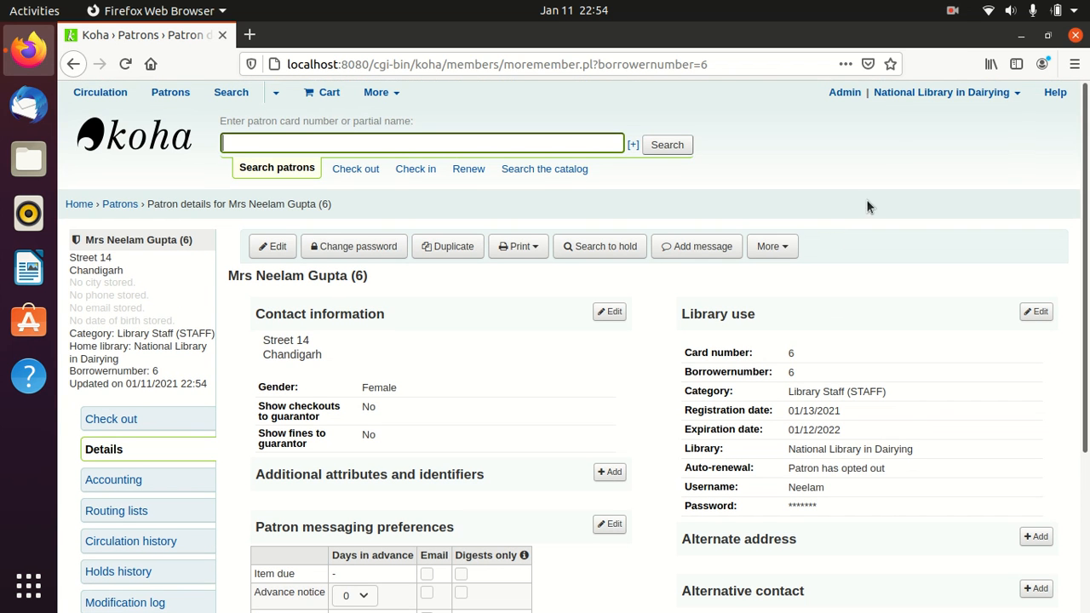
click(912, 91)
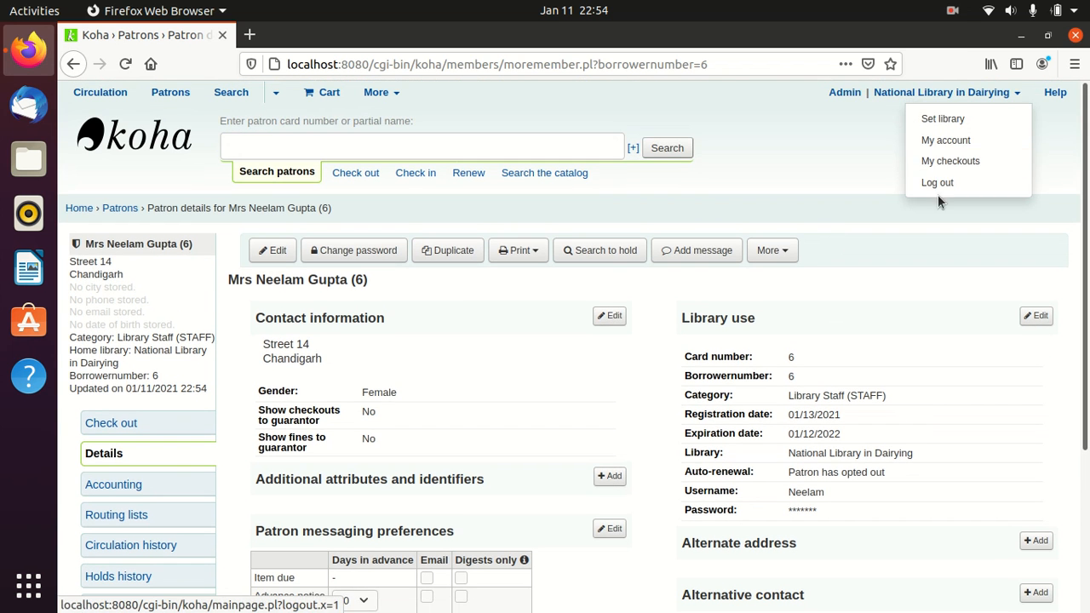
click(936, 184)
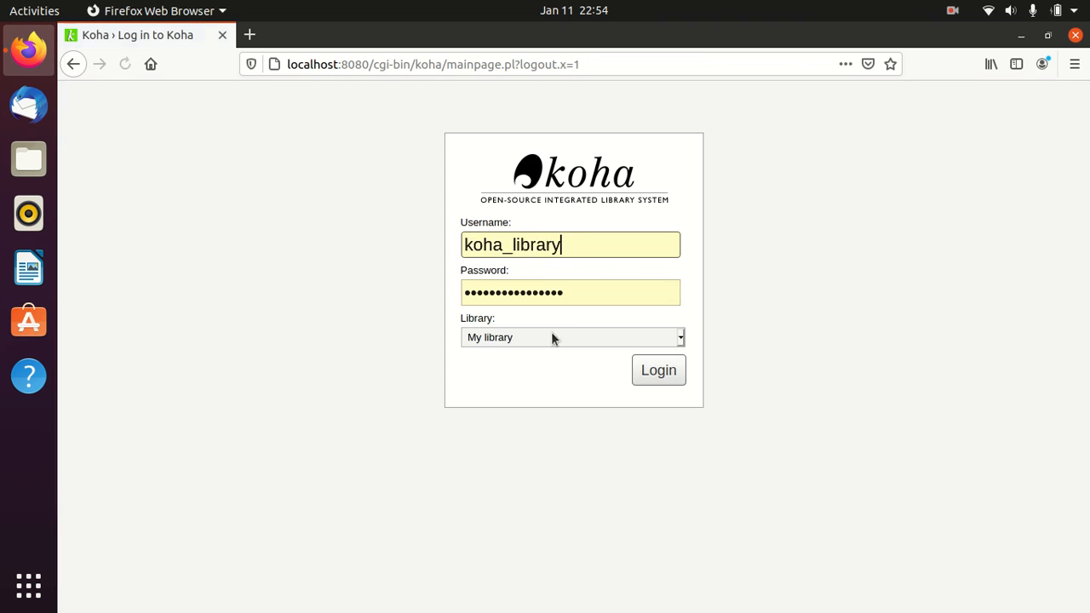
- Log in with the new staff user's username and password, declining Firefox's offer to save them
drag(584, 247, 423, 248)
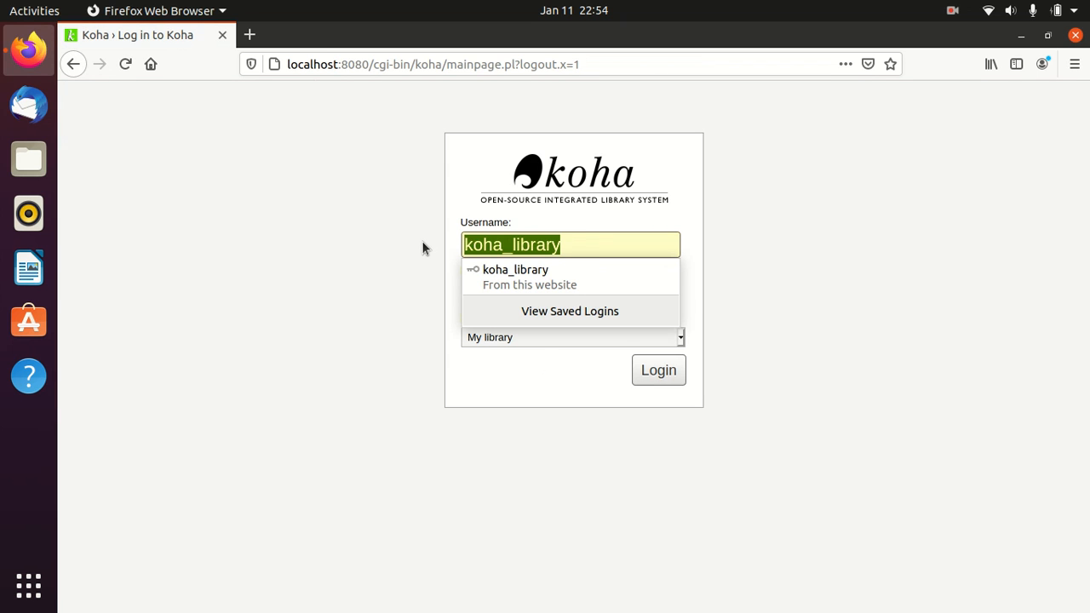
text(Neelam)
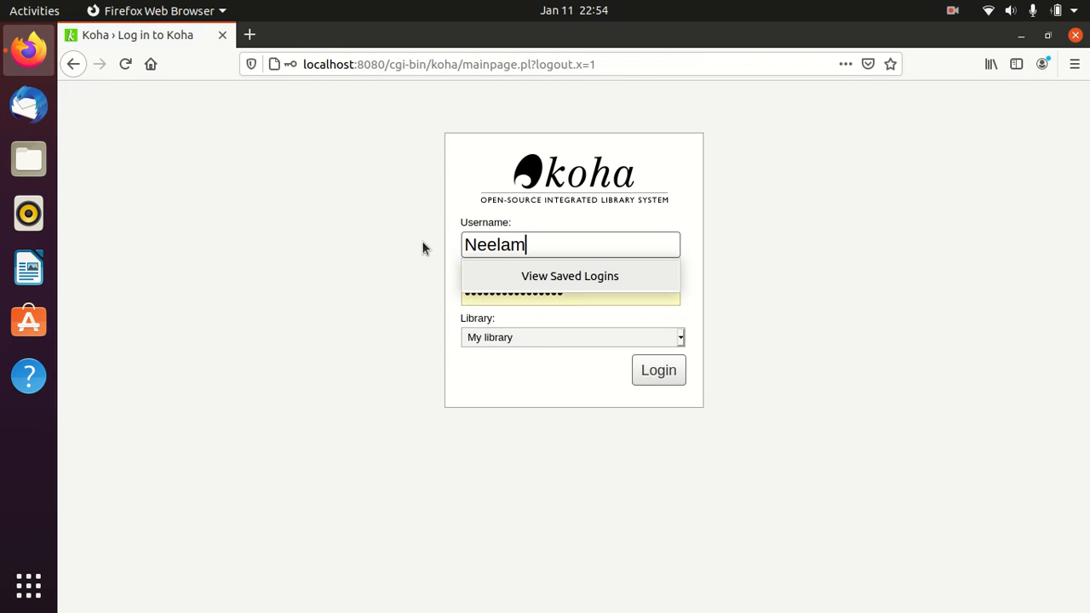
key(Tab)
text(••)
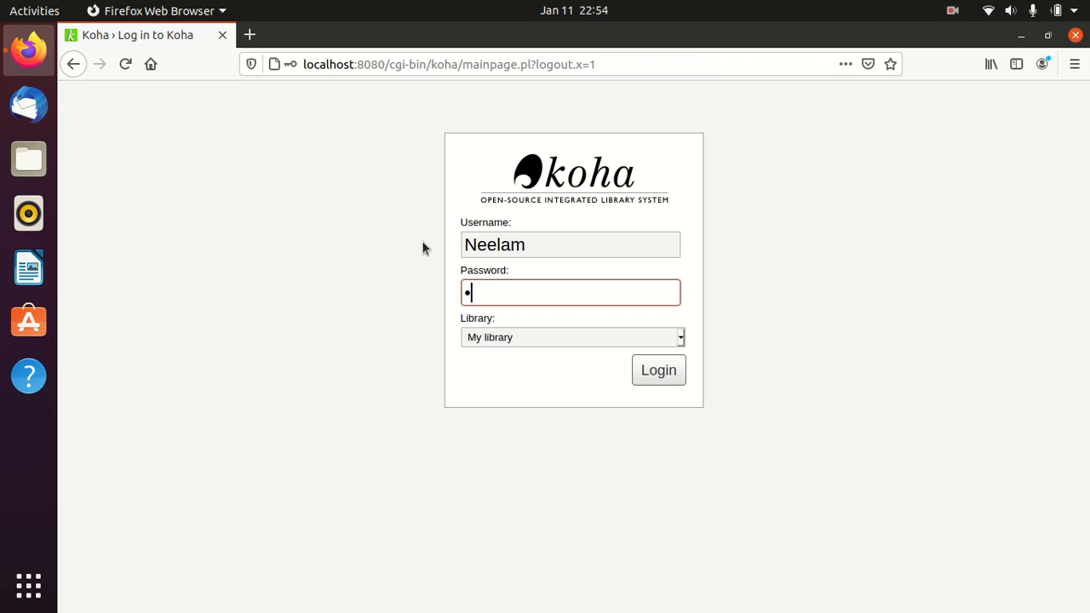
text(•••••••••)
click(650, 372)
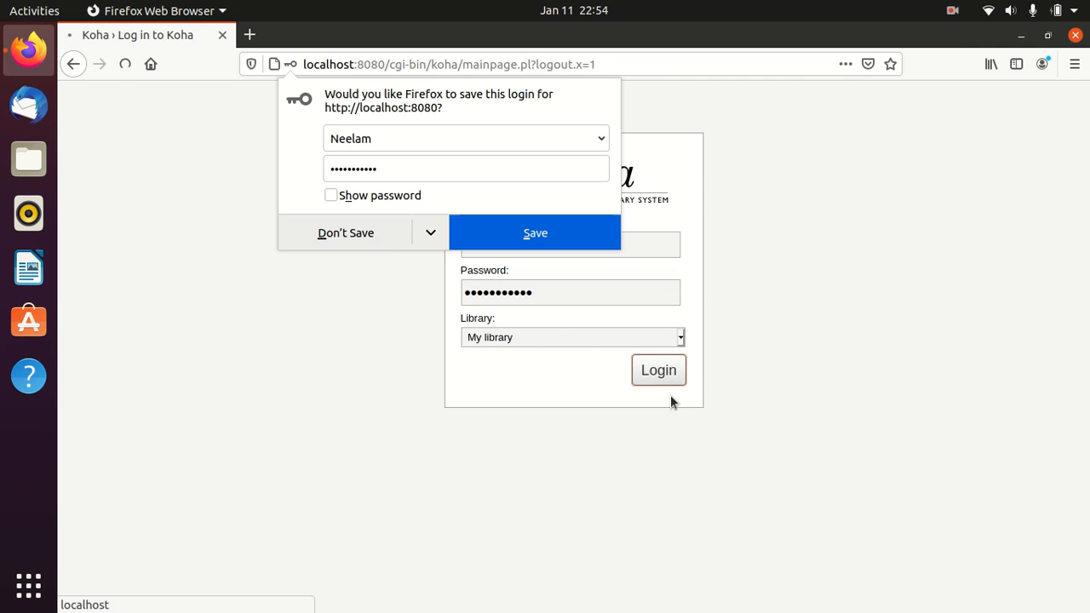
click(373, 241)
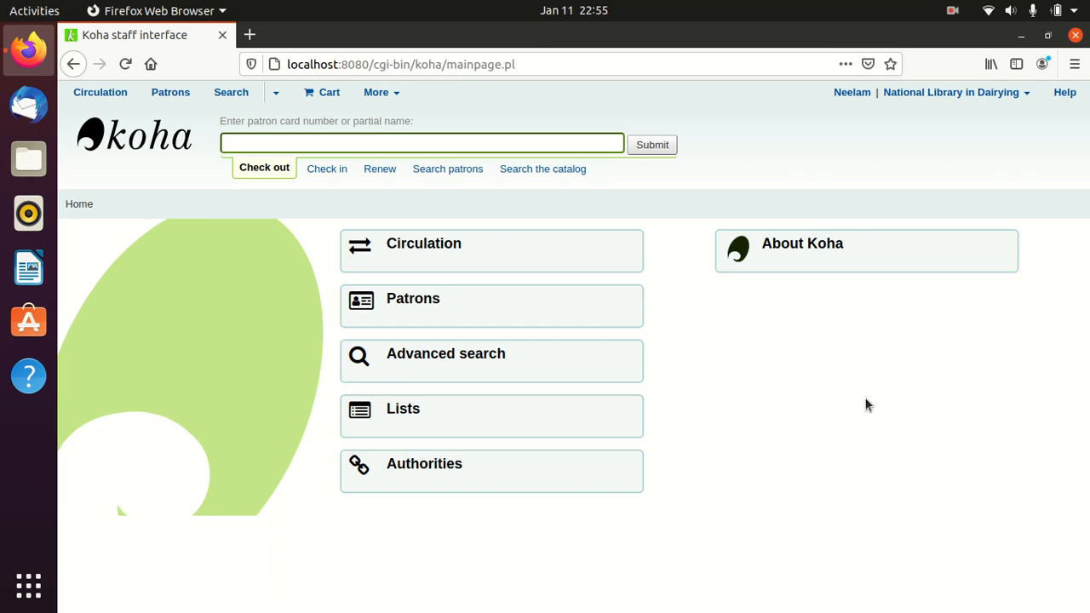
- Log the new staff user out via the account dropdown in the top-right header
click(988, 103)
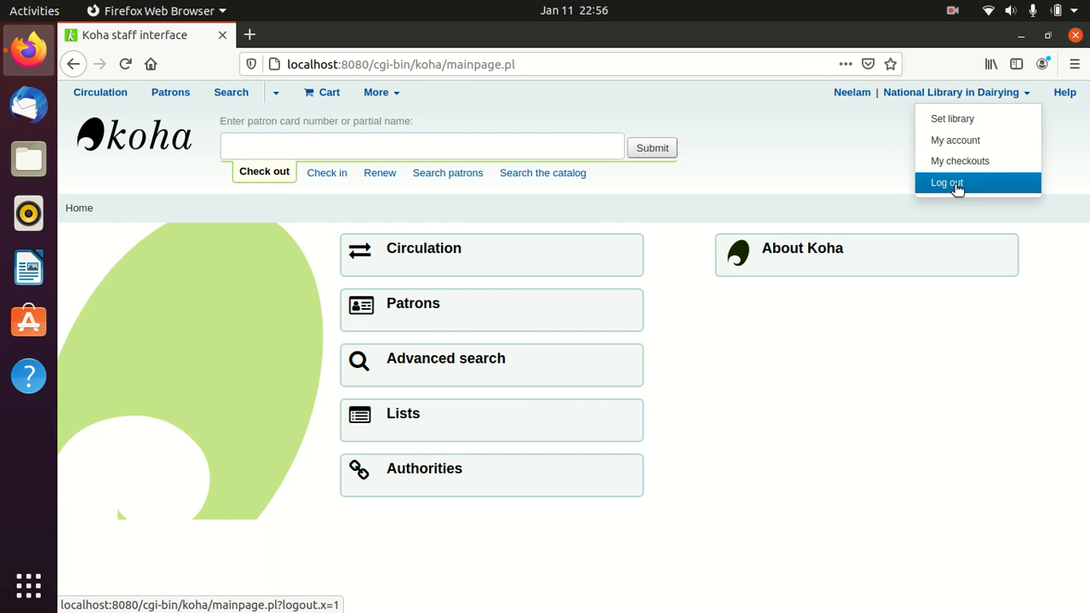
click(958, 186)
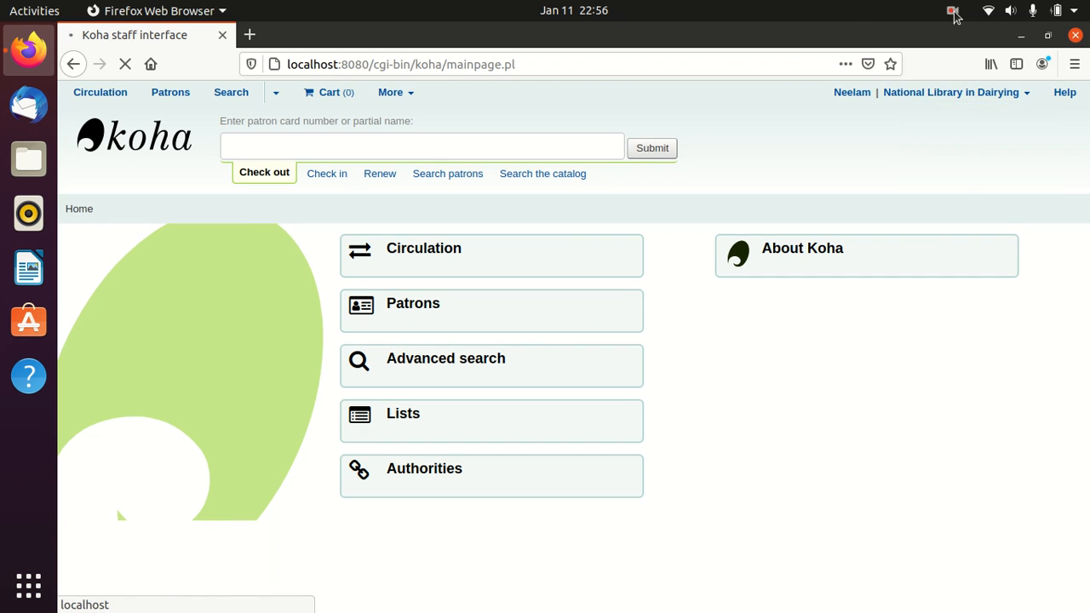